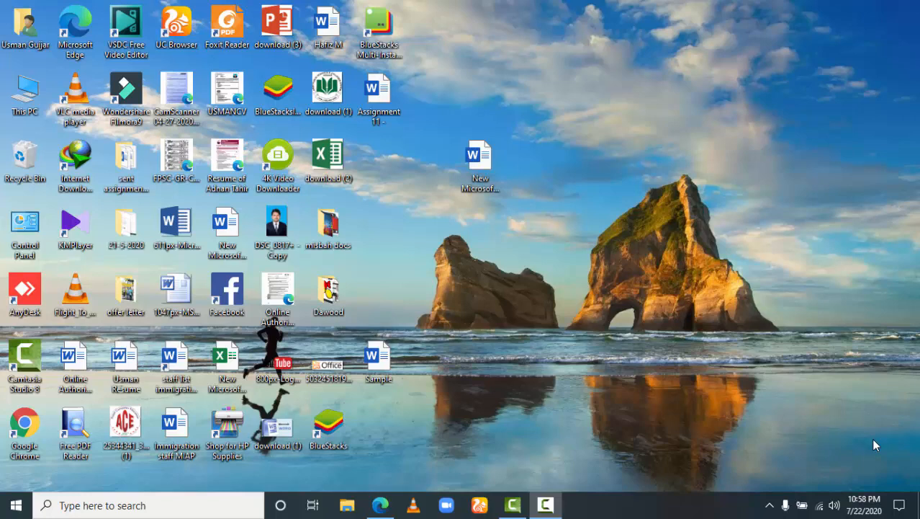
Open the Sample document from the desktop and look through its pages
{"action": "double_click", "coordinate": [379, 366]}
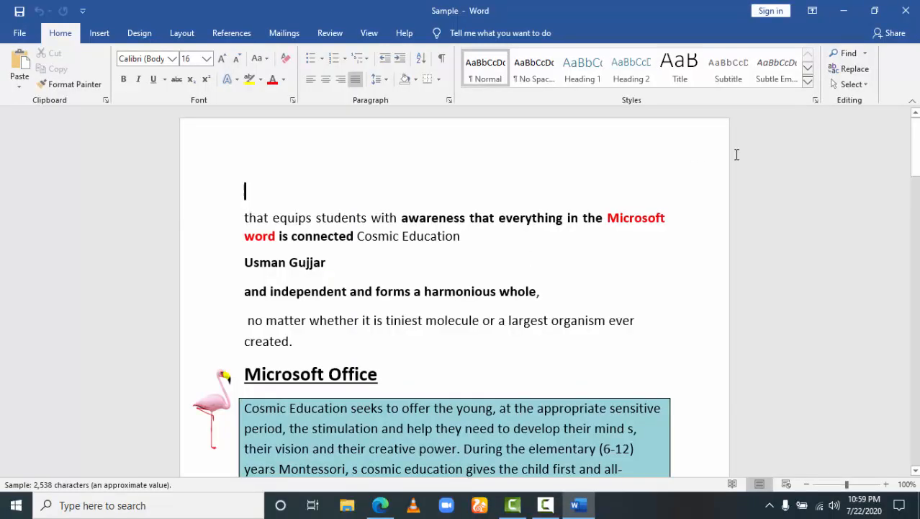
{"action": "left_click_drag", "start_coordinate": [915, 147], "coordinate": [919, 353]}
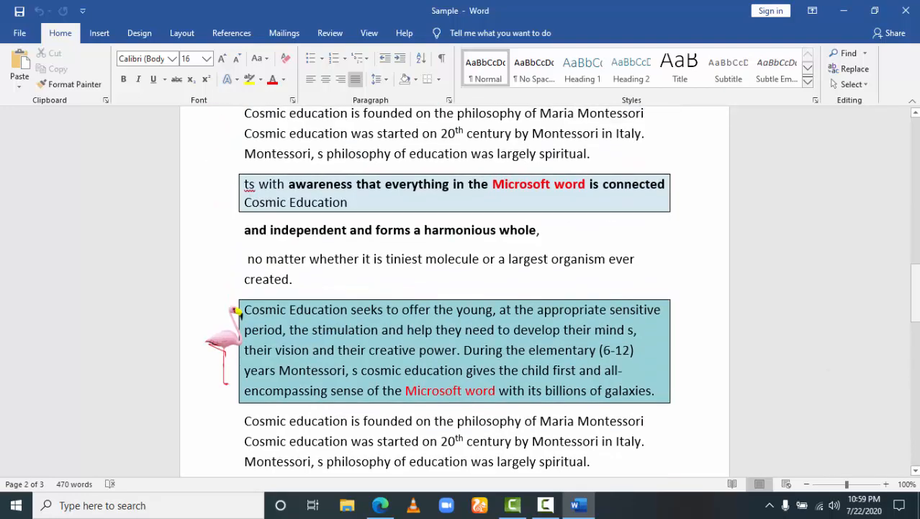
{"action": "left_click_drag", "start_coordinate": [914, 296], "coordinate": [915, 177]}
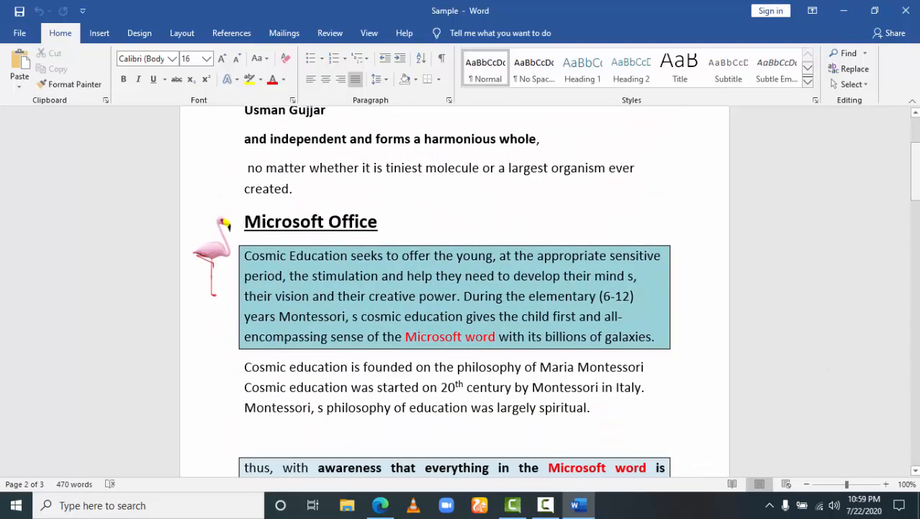
{"action": "left_click", "coordinate": [108, 33]}
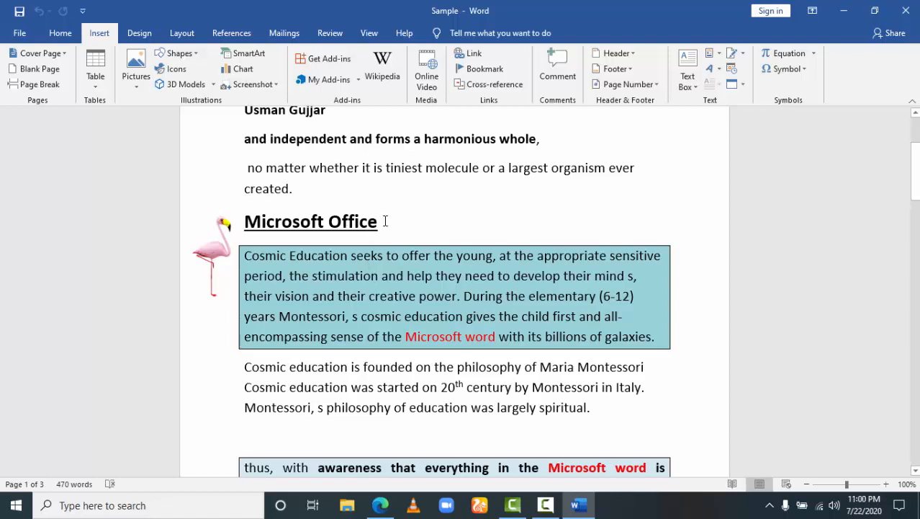
{"action": "left_click_drag", "start_coordinate": [384, 221], "coordinate": [226, 221]}
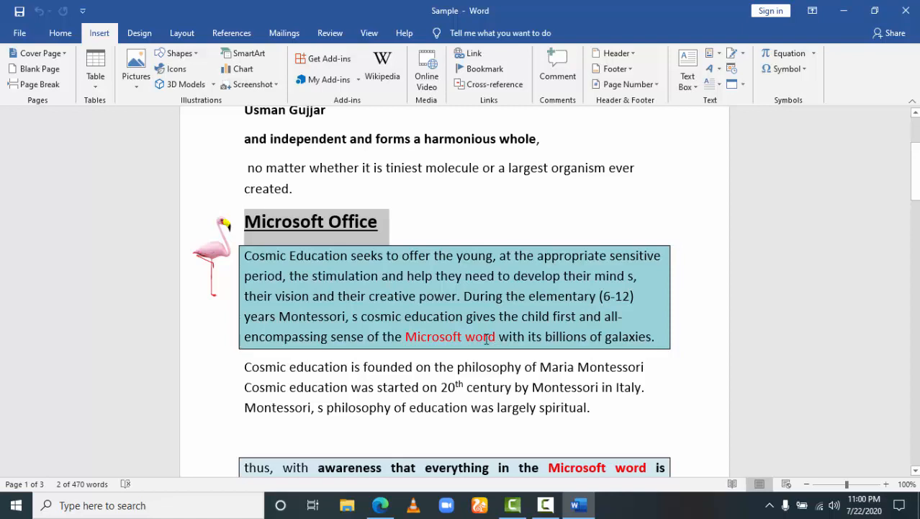
{"action": "left_click_drag", "start_coordinate": [497, 337], "coordinate": [428, 339]}
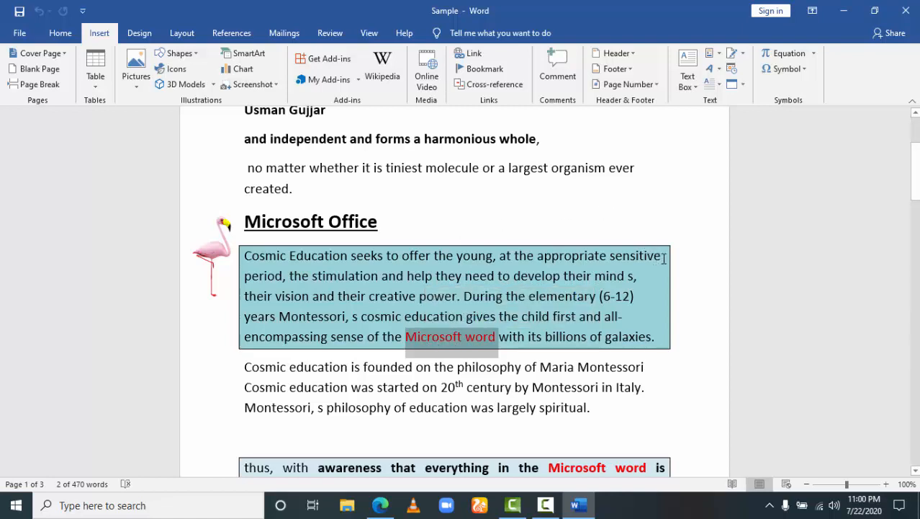
{"action": "left_click_drag", "start_coordinate": [664, 257], "coordinate": [608, 257]}
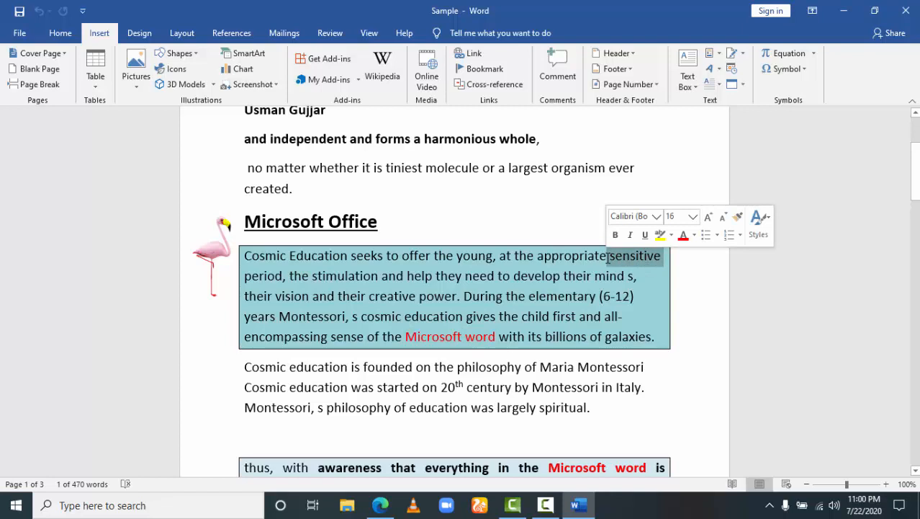
{"action": "left_click", "coordinate": [423, 232]}
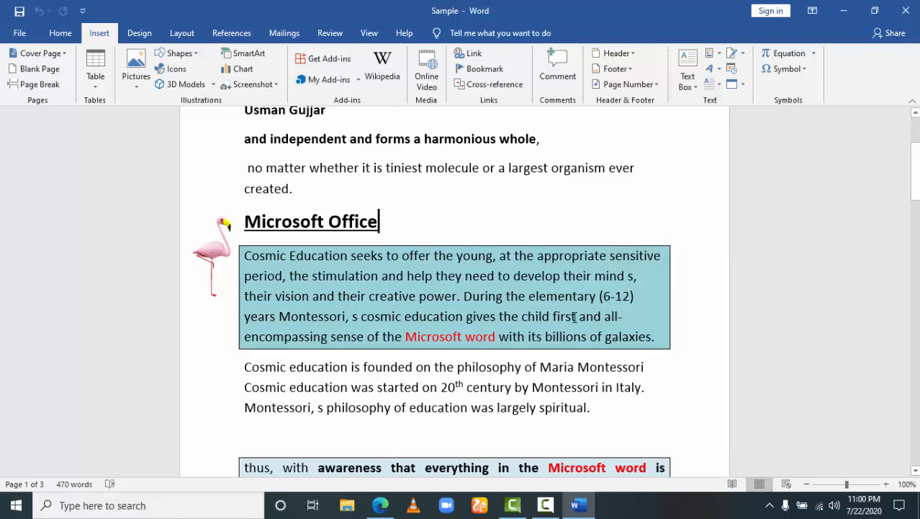
Insert a hyperlink to the desktop file Assignment 11 -.docx on the blank first line of the document
{"action": "left_click_drag", "start_coordinate": [915, 171], "coordinate": [914, 145]}
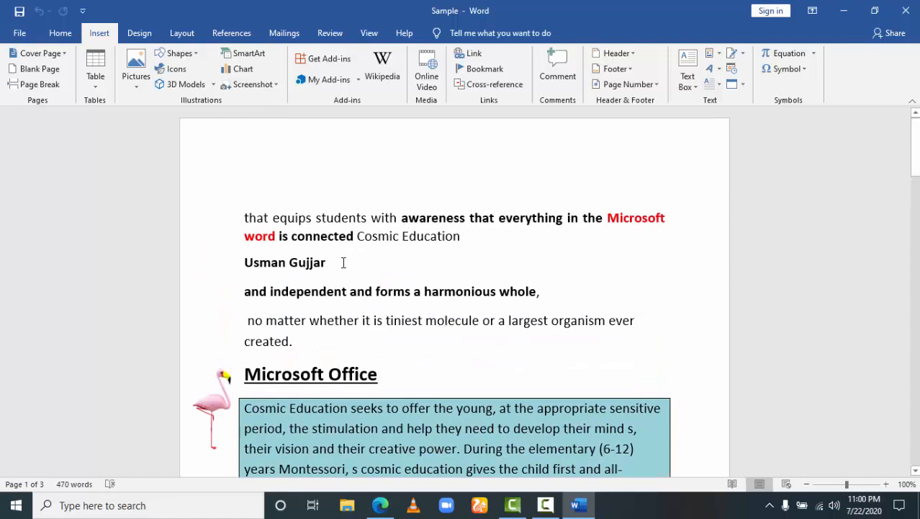
{"action": "left_click", "coordinate": [258, 201]}
{"action": "left_click", "coordinate": [474, 55]}
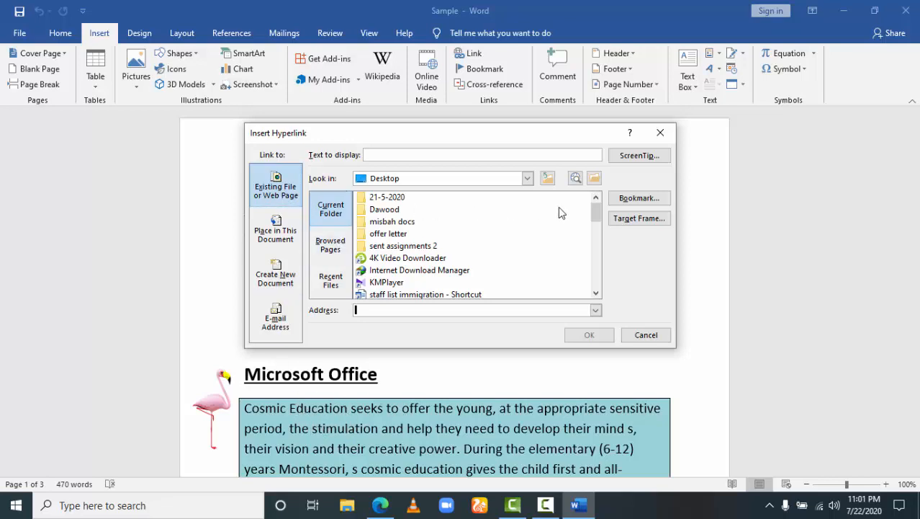
{"action": "left_click_drag", "start_coordinate": [595, 212], "coordinate": [596, 224]}
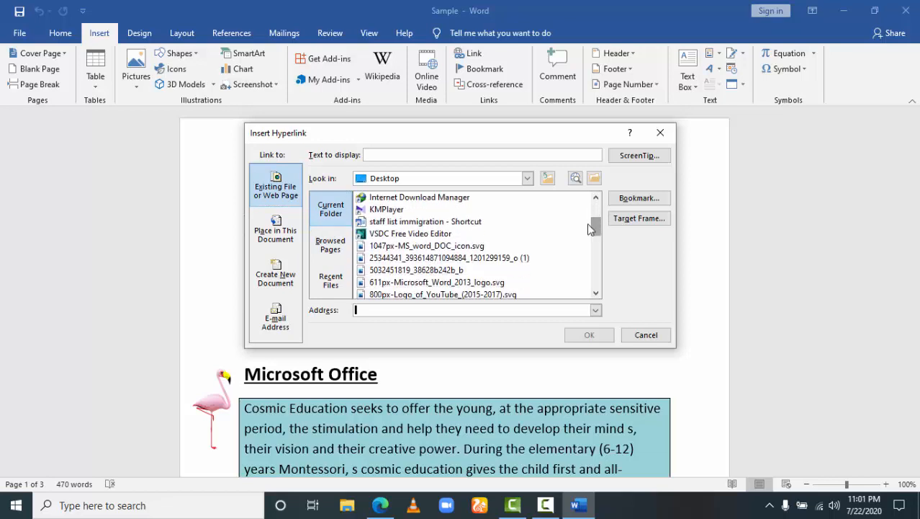
{"action": "left_click", "coordinate": [527, 178]}
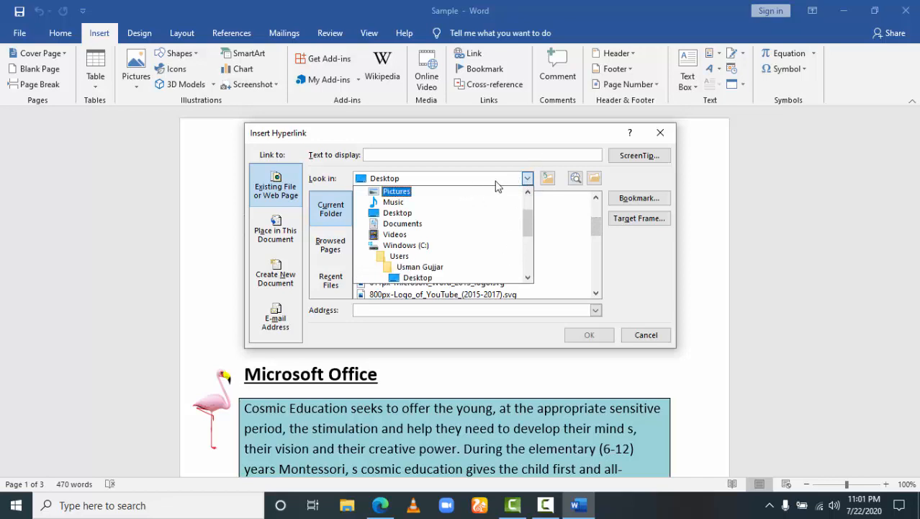
{"action": "left_click", "coordinate": [527, 179]}
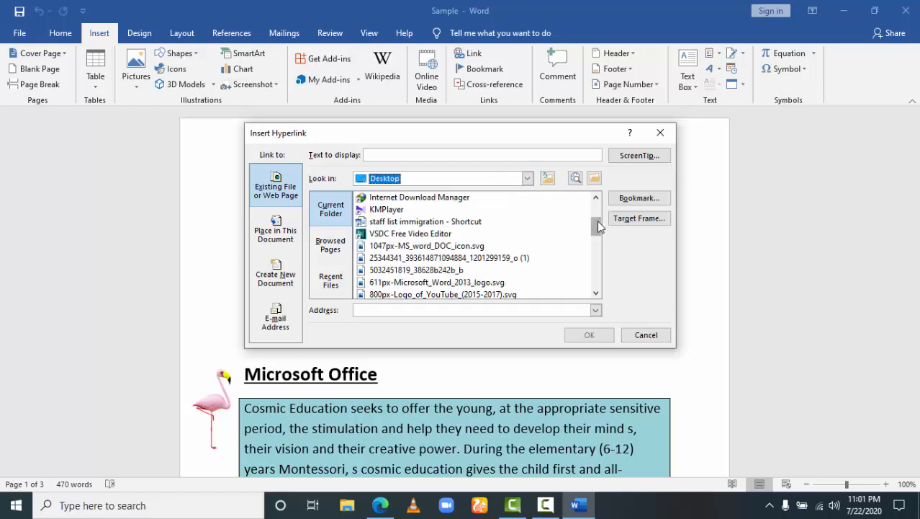
{"action": "scroll", "coordinate": [598, 231], "scroll_direction": "down", "scroll_amount": 1}
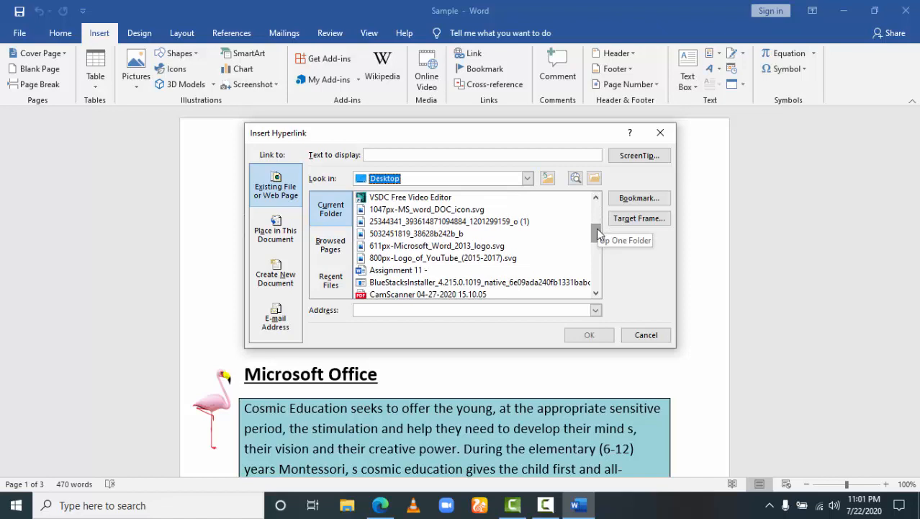
{"action": "left_click", "coordinate": [411, 271]}
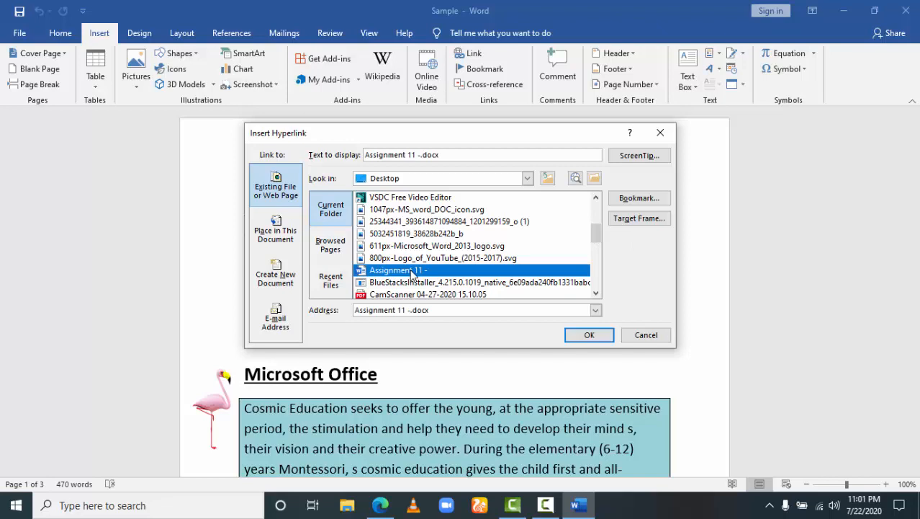
{"action": "left_click", "coordinate": [592, 336]}
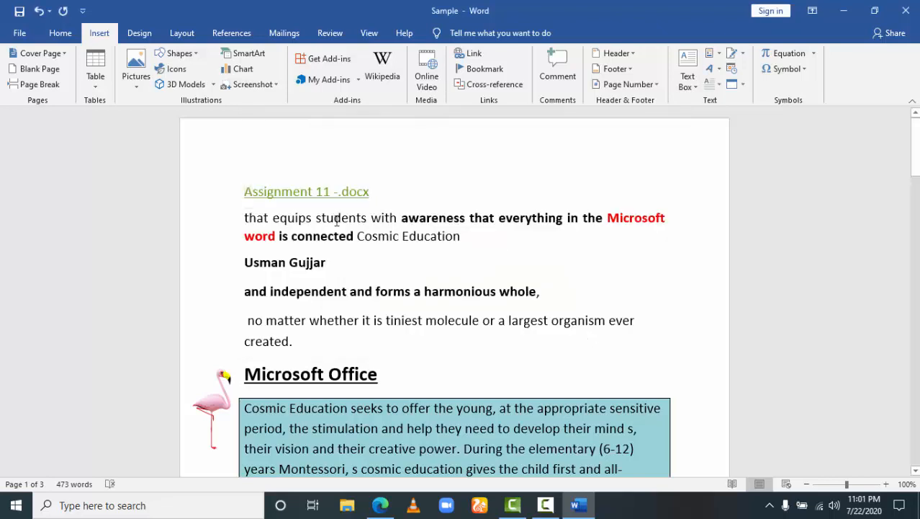
{"action": "left_click_drag", "start_coordinate": [387, 192], "coordinate": [242, 191]}
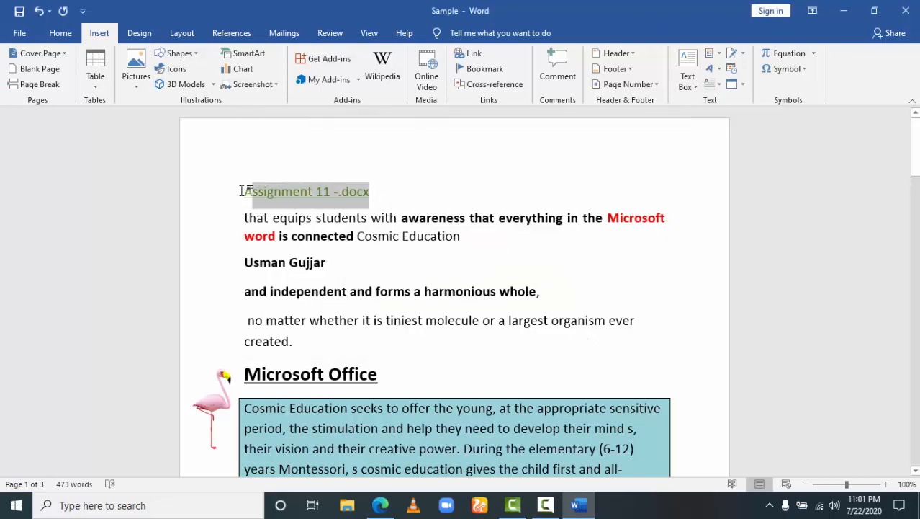
{"action": "left_click", "coordinate": [461, 196]}
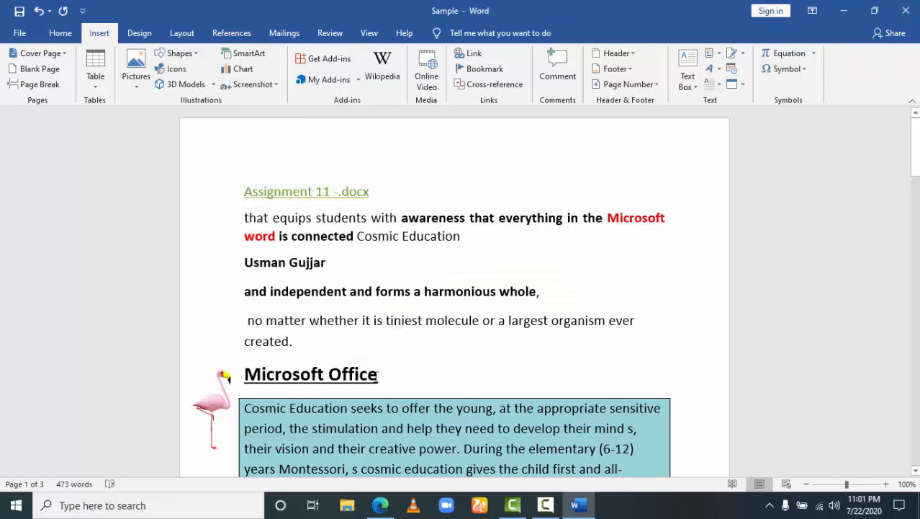
{"action": "left_click_drag", "start_coordinate": [378, 373], "coordinate": [257, 375]}
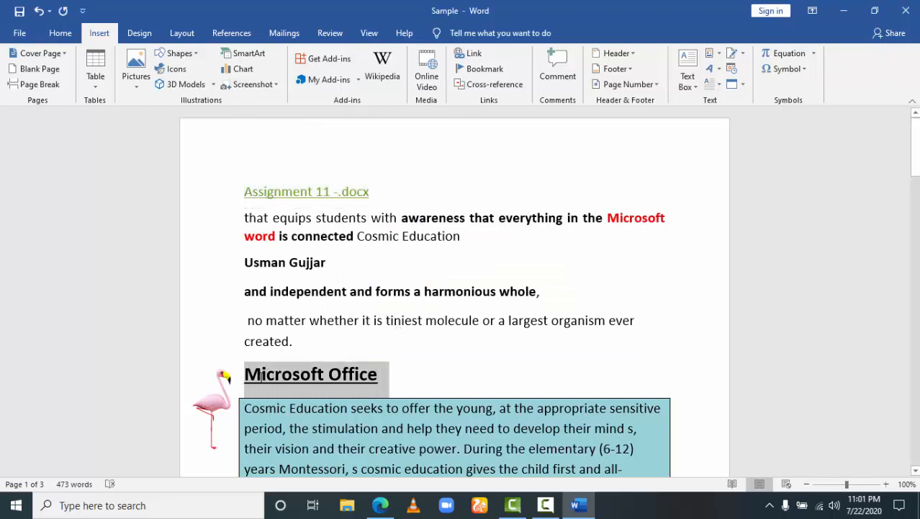
{"action": "left_click", "coordinate": [310, 383]}
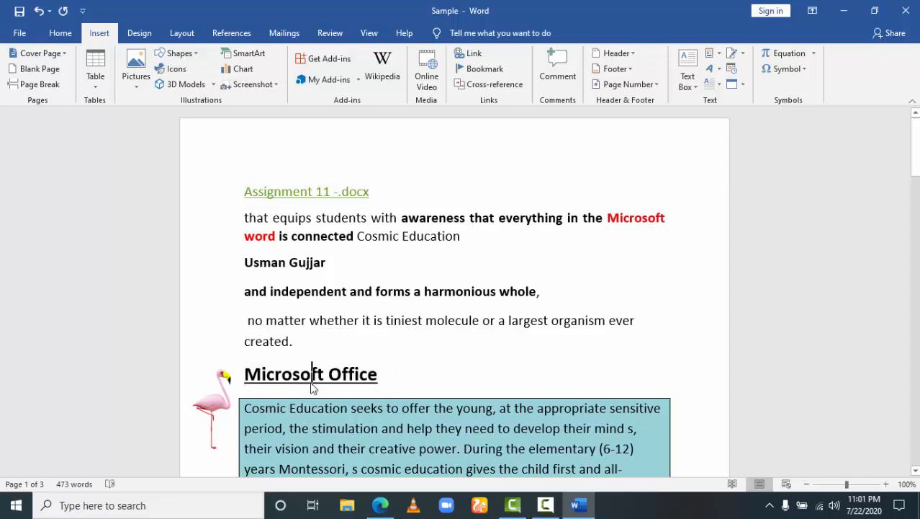
{"action": "left_click", "coordinate": [342, 376]}
Follow the Assignment 11 -.docx hyperlink to check its target document, and close that document to return to Sample
{"action": "left_click", "coordinate": [303, 199]}
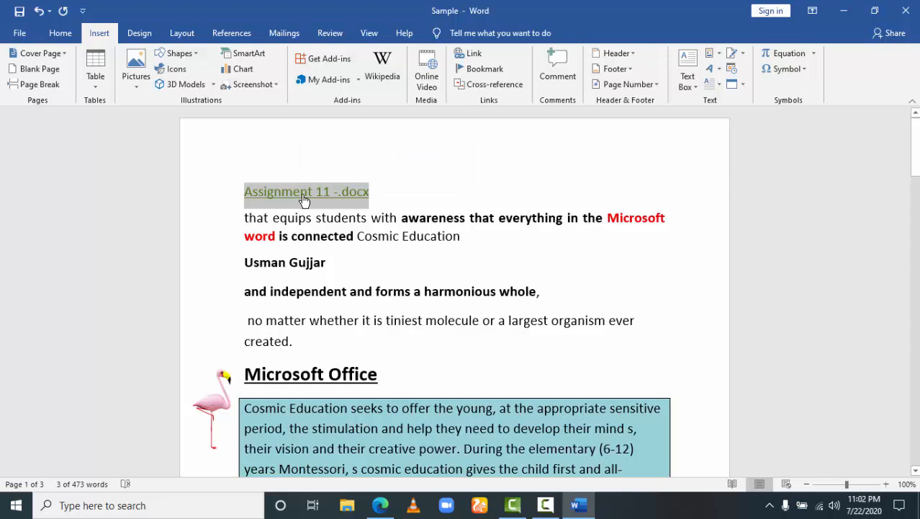
{"action": "left_click", "coordinate": [303, 199], "text": "ctrl"}
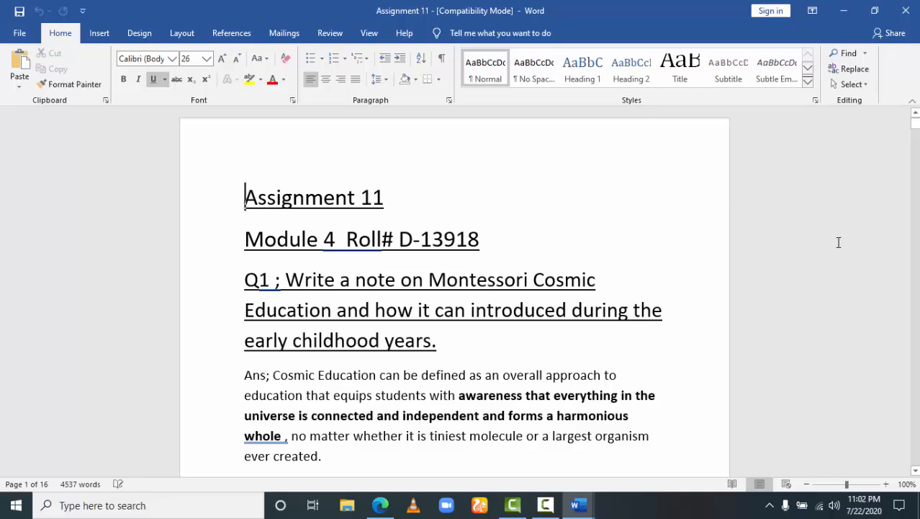
{"action": "mouse_move", "coordinate": [915, 124]}
{"action": "left_mouse_down"}
{"action": "mouse_move", "coordinate": [915, 180]}
{"action": "mouse_move", "coordinate": [916, 121]}
{"action": "left_mouse_up"}
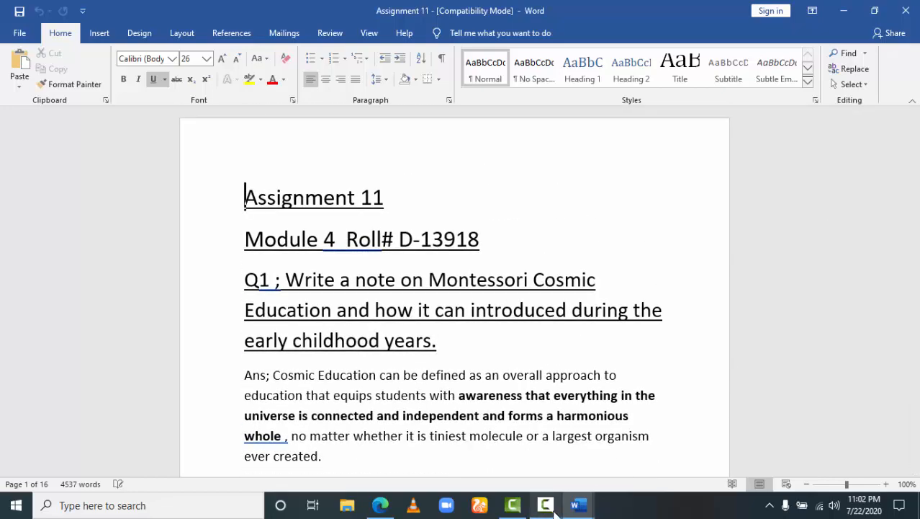
{"action": "mouse_move", "coordinate": [577, 507]}
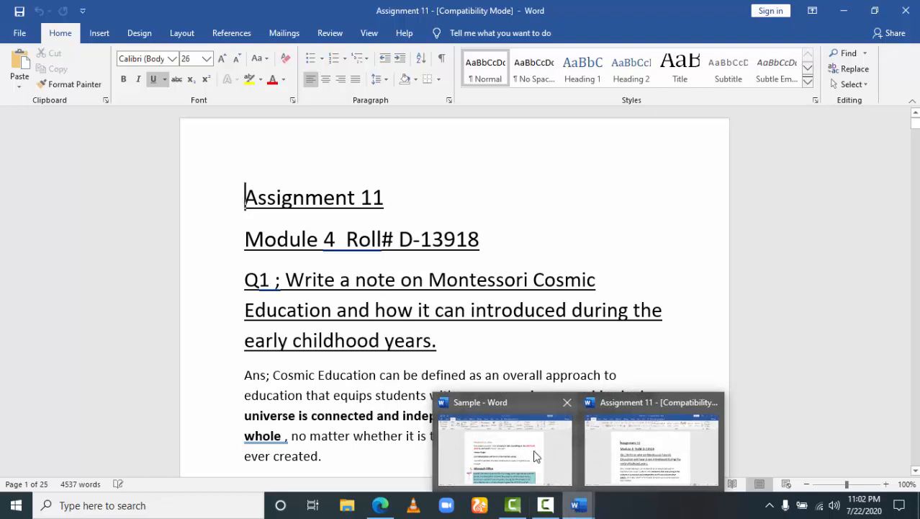
{"action": "mouse_move", "coordinate": [533, 453]}
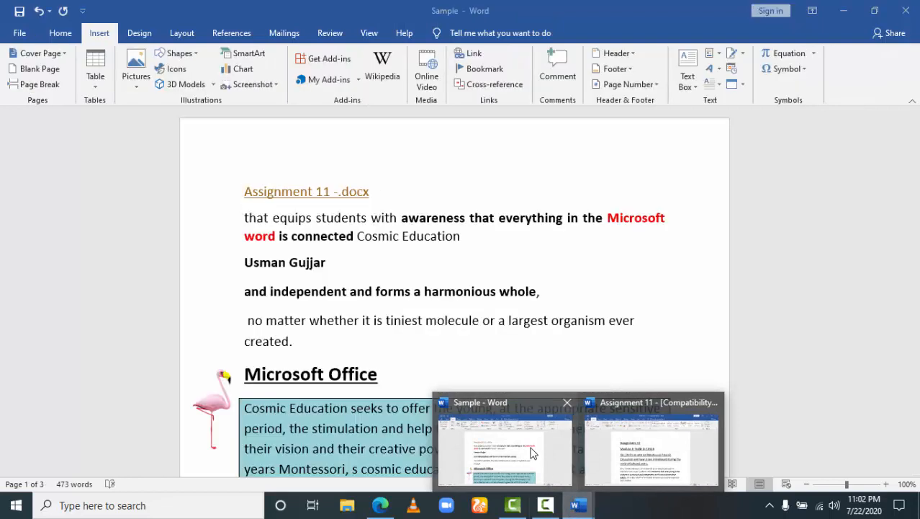
{"action": "mouse_move", "coordinate": [645, 446]}
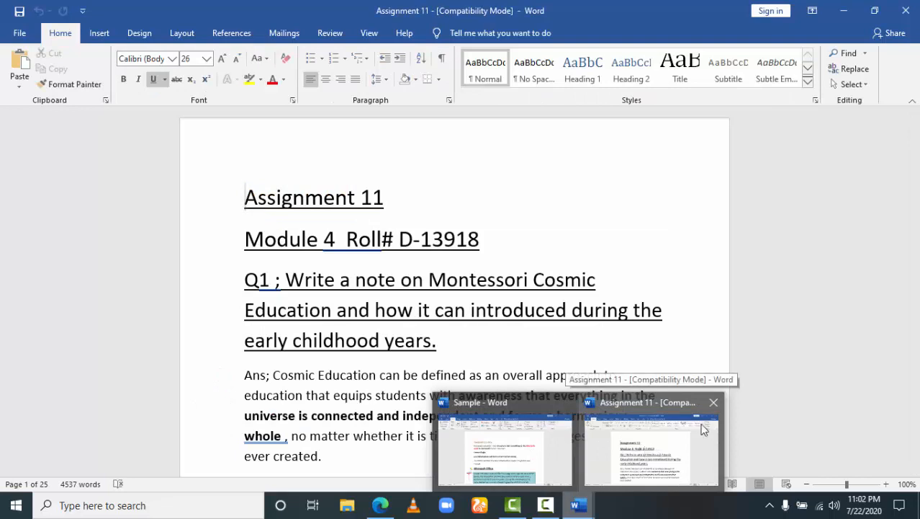
{"action": "left_click", "coordinate": [714, 405]}
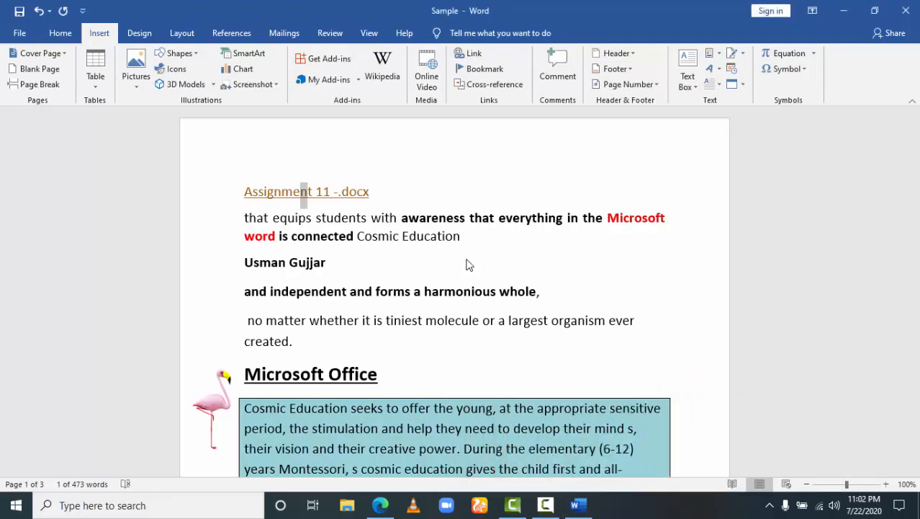
{"action": "left_click", "coordinate": [384, 192]}
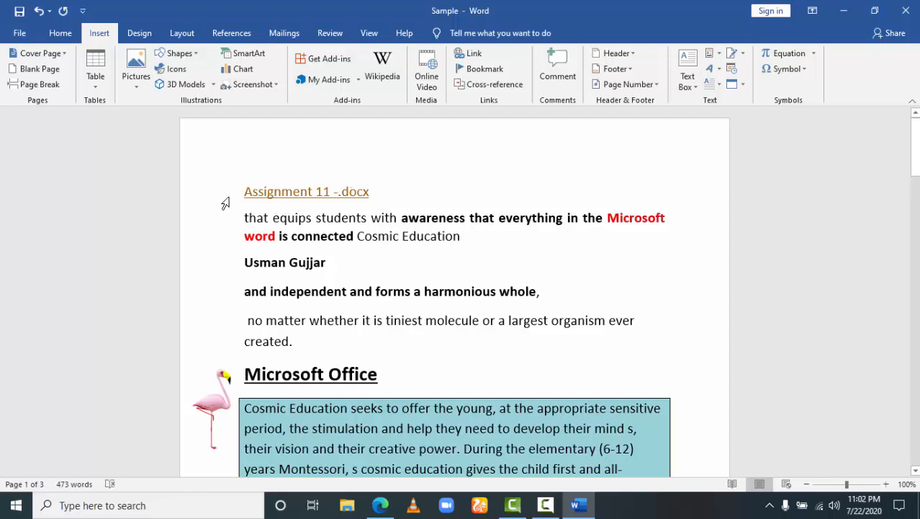
{"action": "left_click_drag", "start_coordinate": [255, 191], "coordinate": [373, 192]}
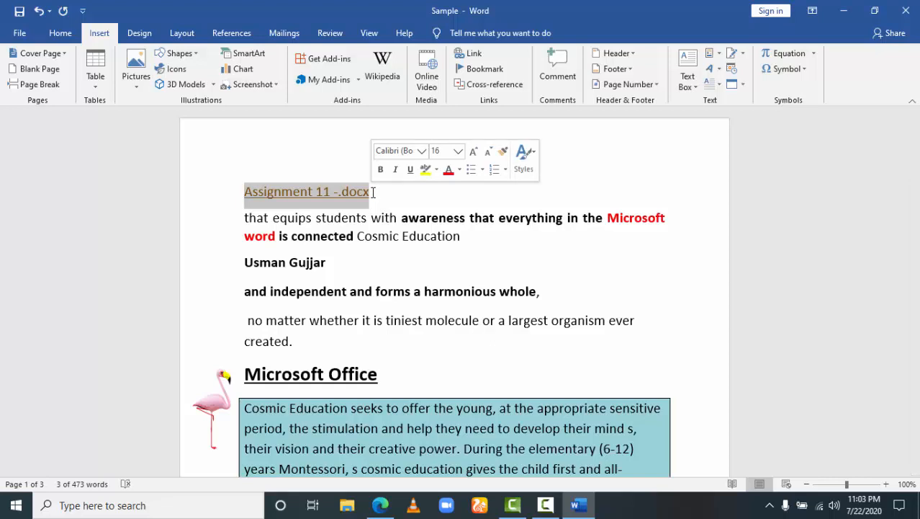
Add the text TOP OF THE PAGE on the line after the last paragraph of the document
{"action": "left_click", "coordinate": [447, 378]}
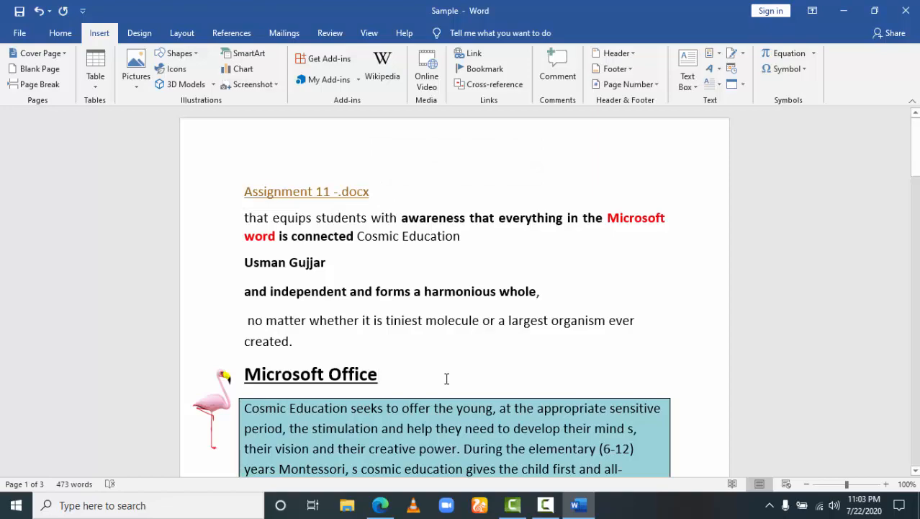
{"action": "key", "text": "Down"}
{"action": "key", "text": "Down"}
{"action": "key", "text": "Down"}
{"action": "key", "text": "Down"}
{"action": "key", "text": "Down"}
{"action": "key", "text": "Down"}
{"action": "key", "text": "Down"}
{"action": "key", "text": "Down"}
{"action": "key", "text": "Down"}
{"action": "key", "text": "Down"}
{"action": "key", "text": "Down"}
{"action": "key", "text": "Down"}
{"action": "key", "text": "Down"}
{"action": "key", "text": "Down"}
{"action": "key", "text": "Down"}
{"action": "key", "text": "Down"}
{"action": "key", "text": "Down"}
{"action": "key", "text": "Down"}
{"action": "key", "text": "Down"}
{"action": "key", "text": "Down"}
{"action": "key", "text": "Down"}
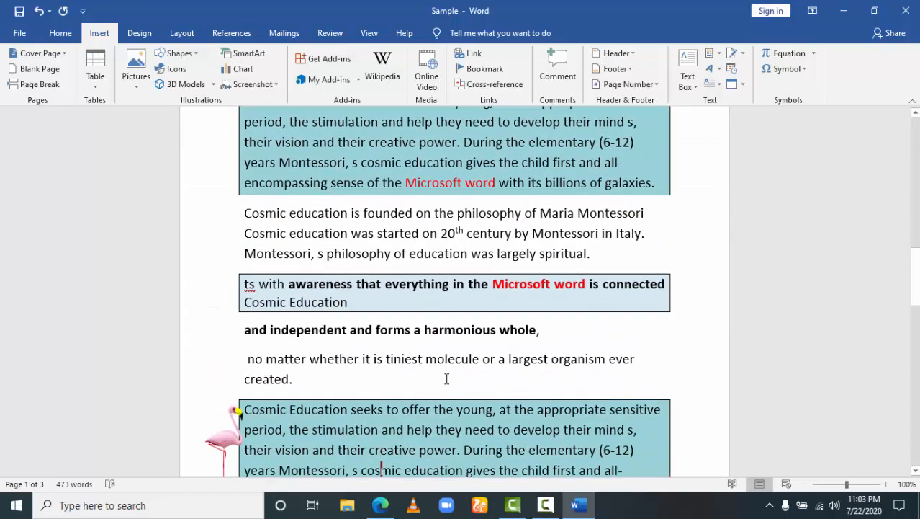
{"action": "key", "text": "Down"}
{"action": "key", "text": "Down"}
{"action": "key", "text": "Down"}
{"action": "key", "text": "Down"}
{"action": "key", "text": "Down"}
{"action": "key", "text": "Down"}
{"action": "key", "text": "Down"}
{"action": "key", "text": "Down"}
{"action": "key", "text": "Down"}
{"action": "key", "text": "Down"}
{"action": "key", "text": "Down"}
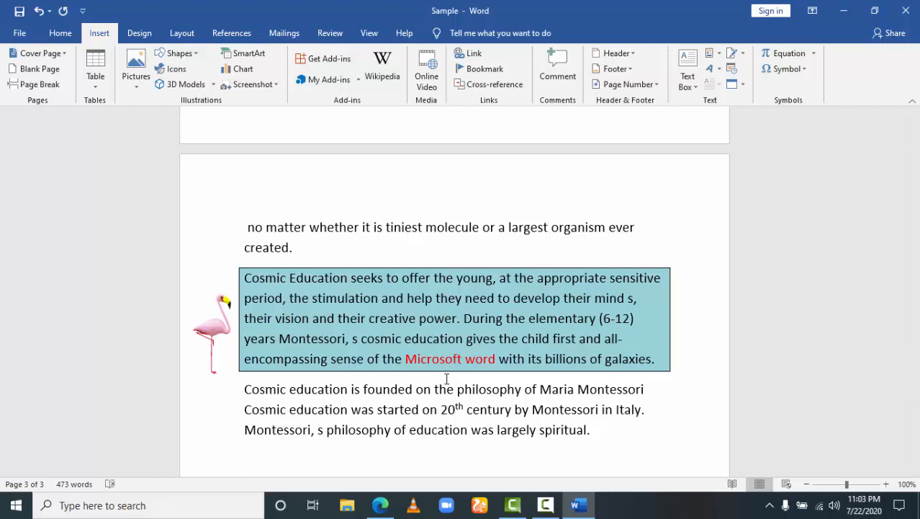
{"action": "type", "text": "TOP OF THE PAGE"}
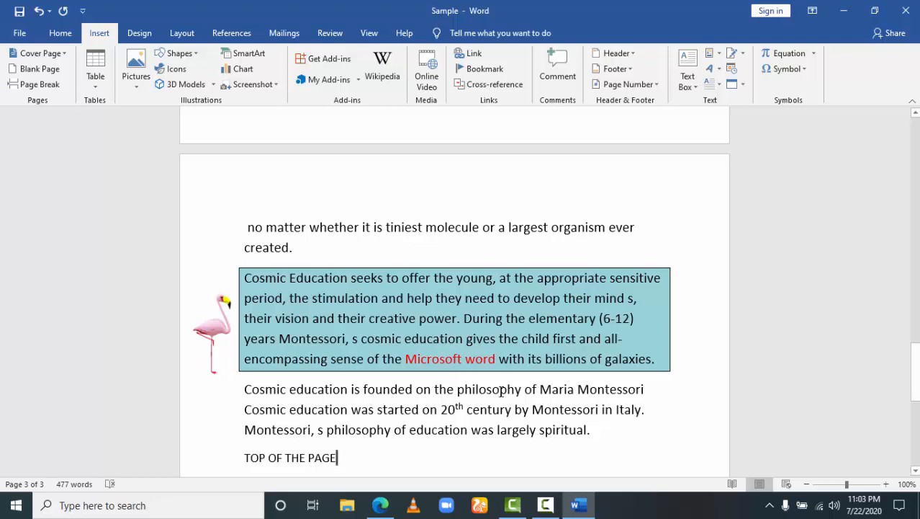
Turn the TOP OF THE PAGE text into a hyperlink to Top of the Document within this document
{"action": "left_click_drag", "start_coordinate": [338, 456], "coordinate": [245, 457]}
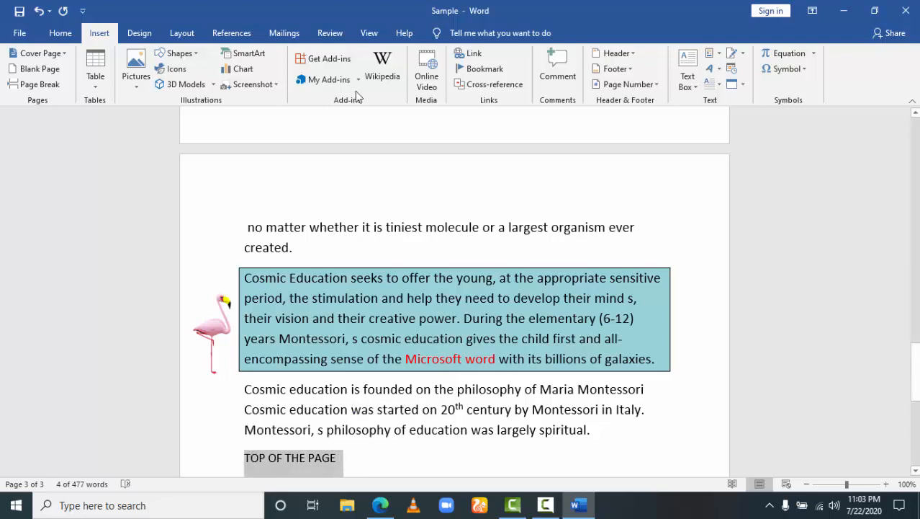
{"action": "left_click", "coordinate": [473, 58]}
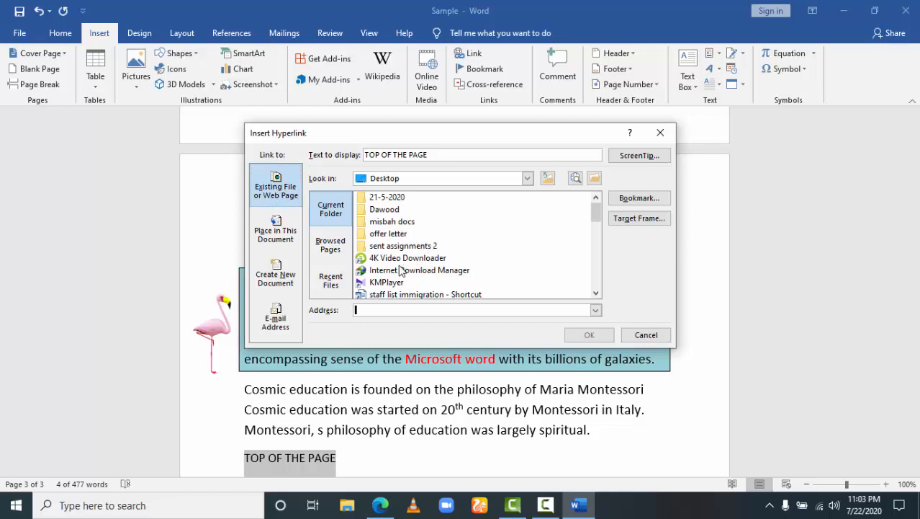
{"action": "left_click", "coordinate": [288, 239]}
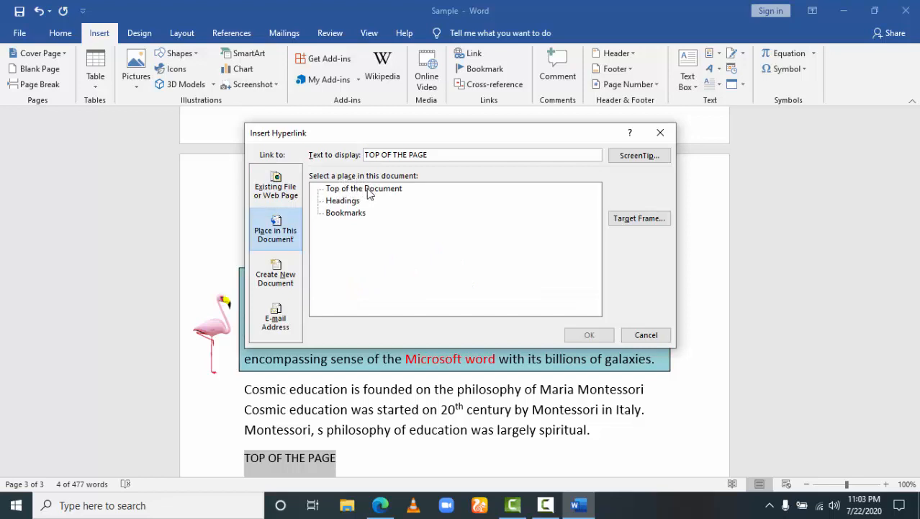
{"action": "left_click", "coordinate": [364, 189]}
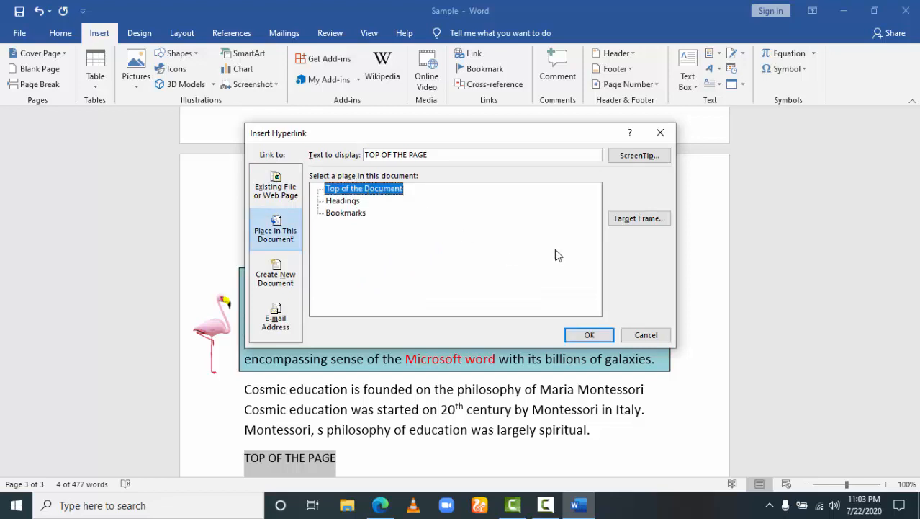
{"action": "left_click", "coordinate": [589, 334]}
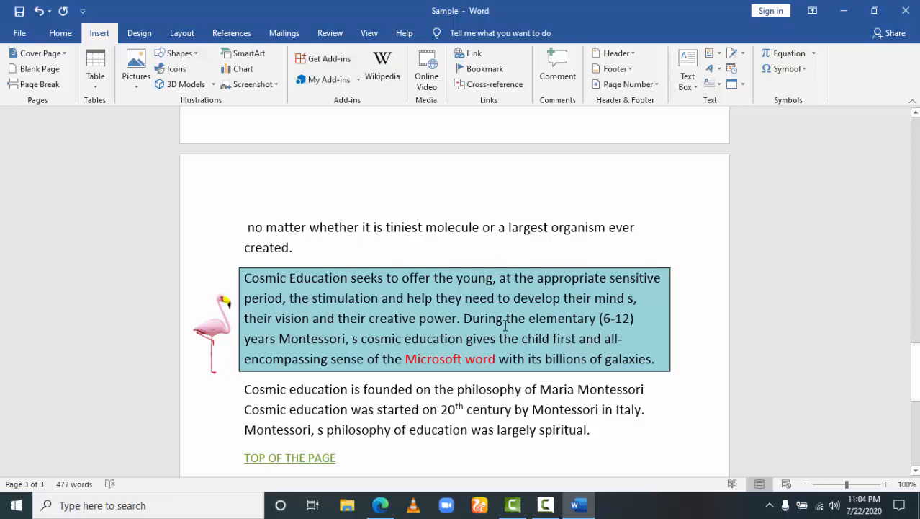
Follow the TOP OF THE PAGE hyperlink at the end of the document to check its target
{"action": "key", "text": "Up"}
{"action": "key", "text": "Up"}
{"action": "key", "text": "Up"}
{"action": "key", "text": "Up"}
{"action": "key", "text": "Up"}
{"action": "key", "text": "Up"}
{"action": "key", "text": "Up"}
{"action": "key", "text": "Up"}
{"action": "key", "text": "Up"}
{"action": "key", "text": "Up"}
{"action": "key", "text": "Up"}
{"action": "key", "text": "Up"}
{"action": "key", "text": "Up"}
{"action": "key", "text": "Up"}
{"action": "key", "text": "Up"}
{"action": "key", "text": "Up"}
{"action": "key", "text": "Up"}
{"action": "key", "text": "Up"}
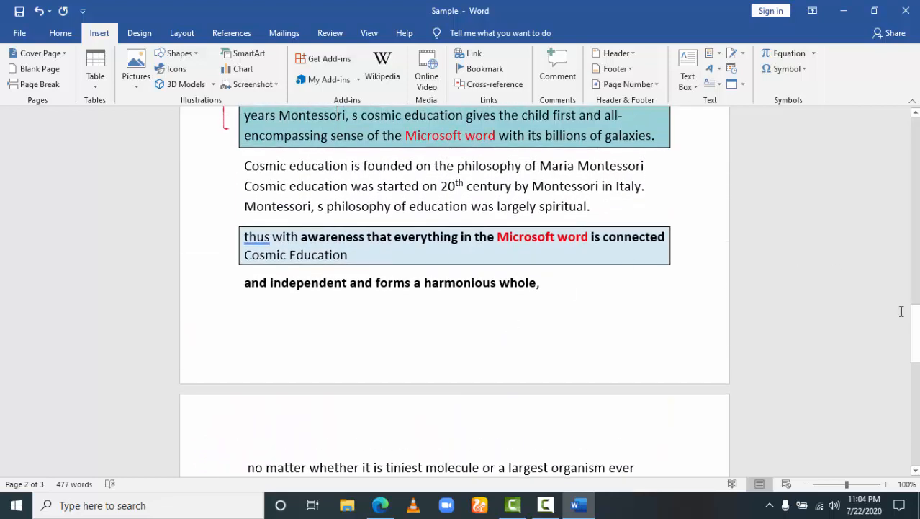
{"action": "left_click_drag", "start_coordinate": [913, 333], "coordinate": [916, 412]}
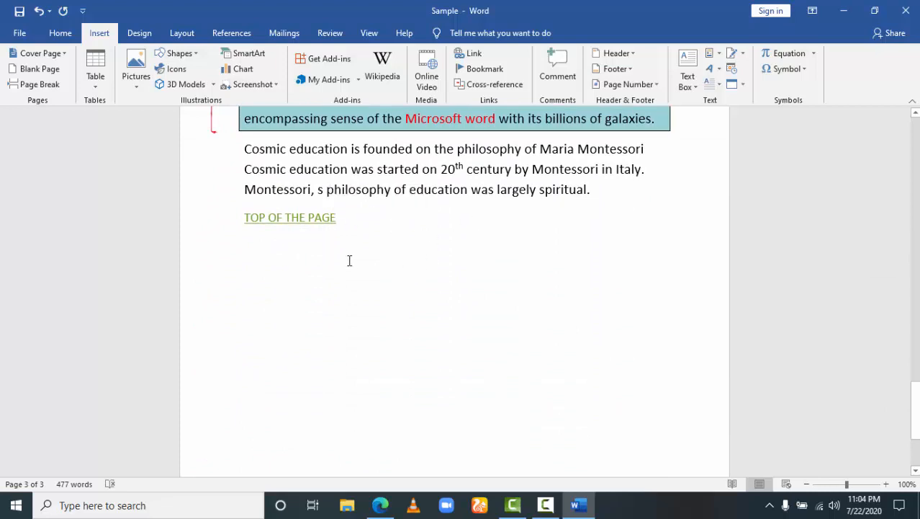
{"action": "triple_click", "coordinate": [282, 218]}
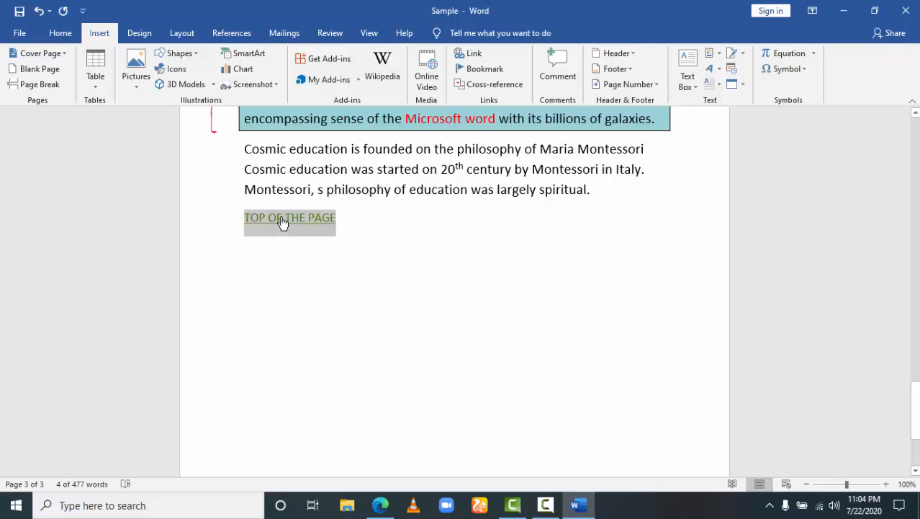
{"action": "left_click", "coordinate": [282, 219], "text": "ctrl"}
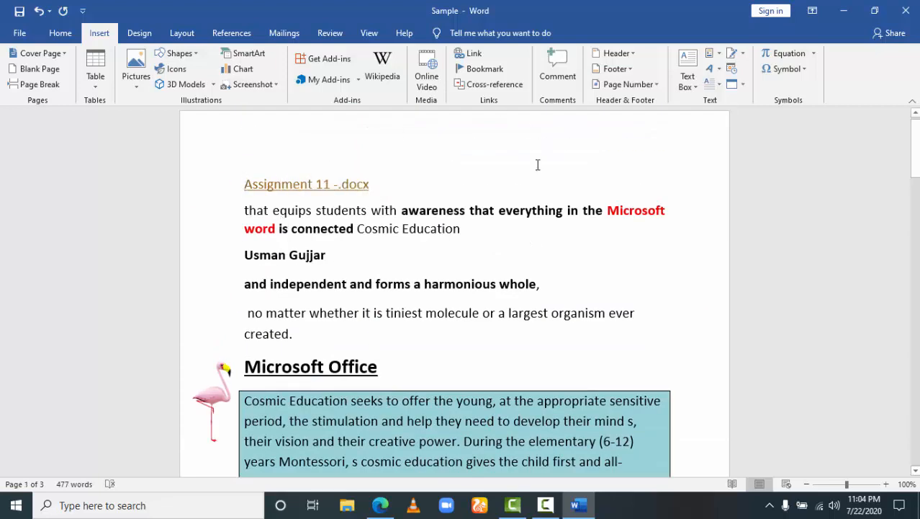
{"action": "mouse_move", "coordinate": [915, 155]}
{"action": "left_mouse_down"}
{"action": "mouse_move", "coordinate": [916, 232]}
{"action": "mouse_move", "coordinate": [916, 149]}
{"action": "left_mouse_up"}
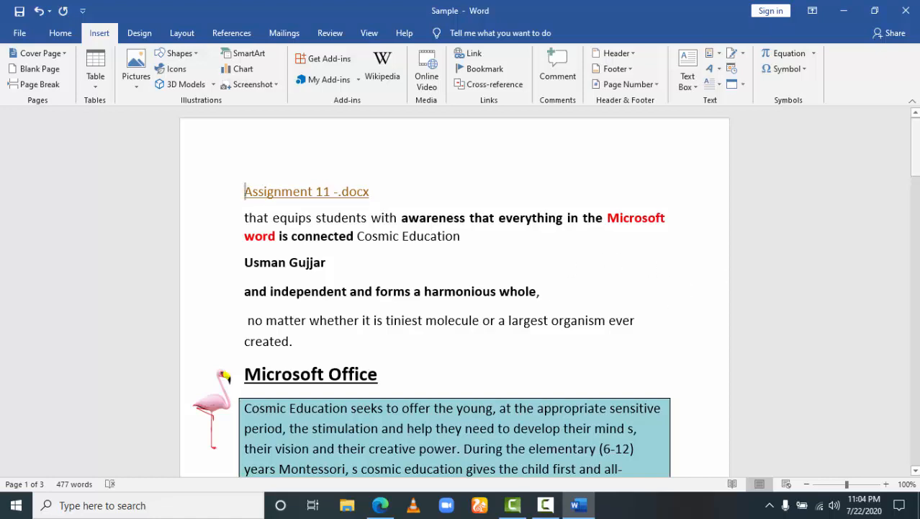
{"action": "left_click_drag", "start_coordinate": [916, 165], "coordinate": [916, 425]}
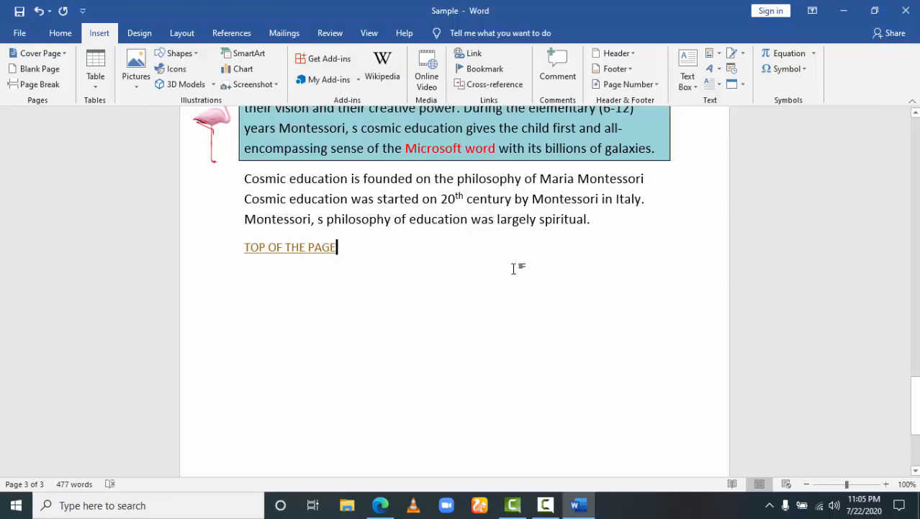
{"action": "left_click_drag", "start_coordinate": [918, 401], "coordinate": [916, 124]}
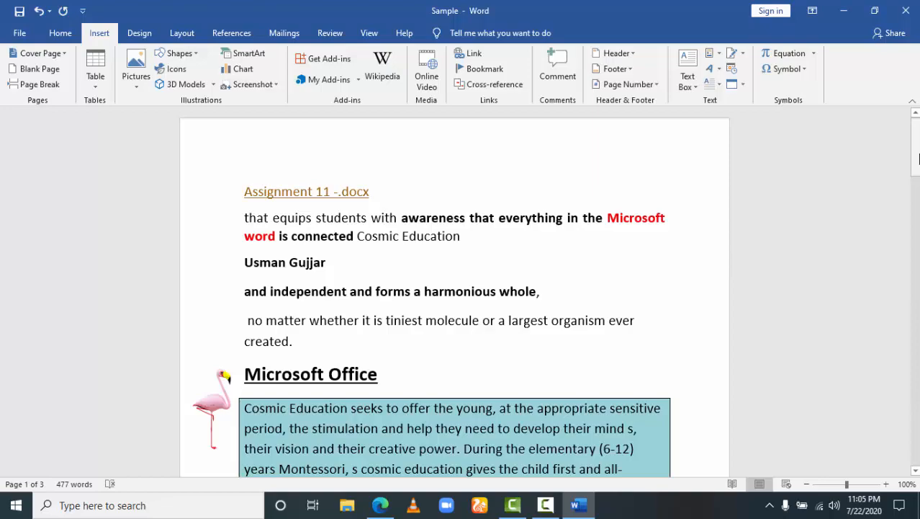
{"action": "mouse_move", "coordinate": [917, 158]}
{"action": "left_mouse_down"}
{"action": "mouse_move", "coordinate": [917, 239]}
{"action": "mouse_move", "coordinate": [916, 95]}
{"action": "mouse_move", "coordinate": [919, 172]}
{"action": "mouse_move", "coordinate": [919, 157]}
{"action": "left_mouse_up"}
Copy the phrase "started on 20th" from the last paragraph on page 3
{"action": "scroll", "coordinate": [337, 472], "scroll_direction": "down", "scroll_amount": 5}
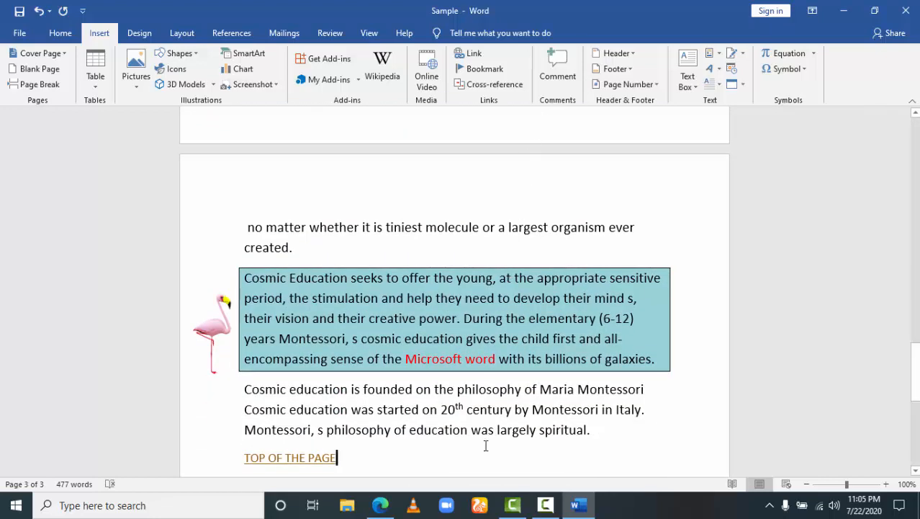
{"action": "left_click_drag", "start_coordinate": [465, 409], "coordinate": [392, 409]}
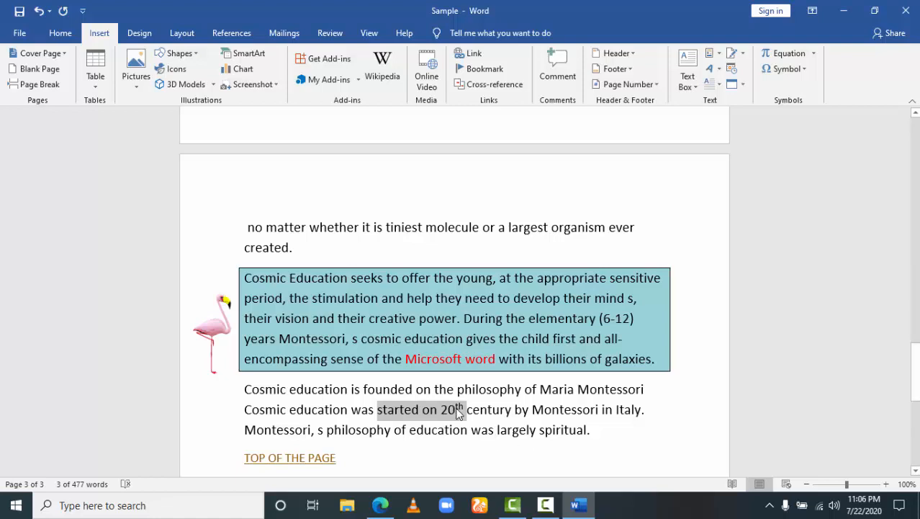
{"action": "left_click", "coordinate": [477, 70]}
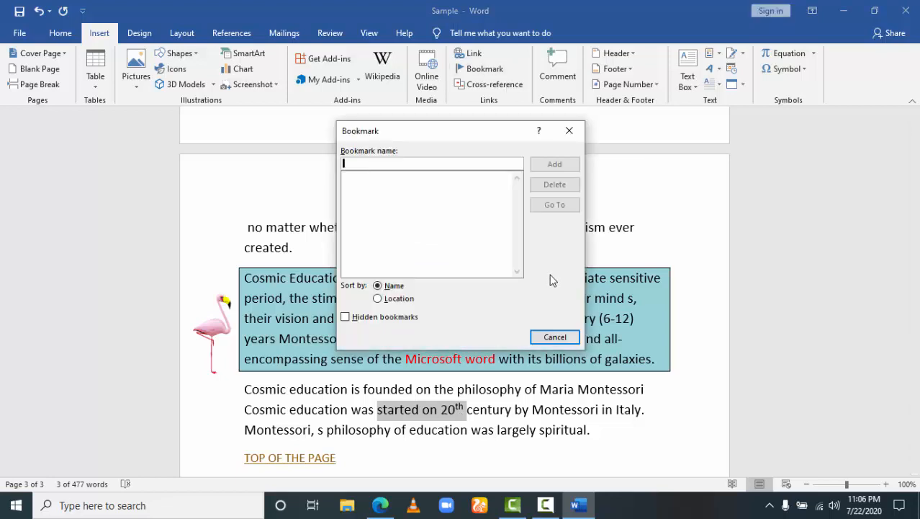
{"action": "left_click", "coordinate": [563, 339]}
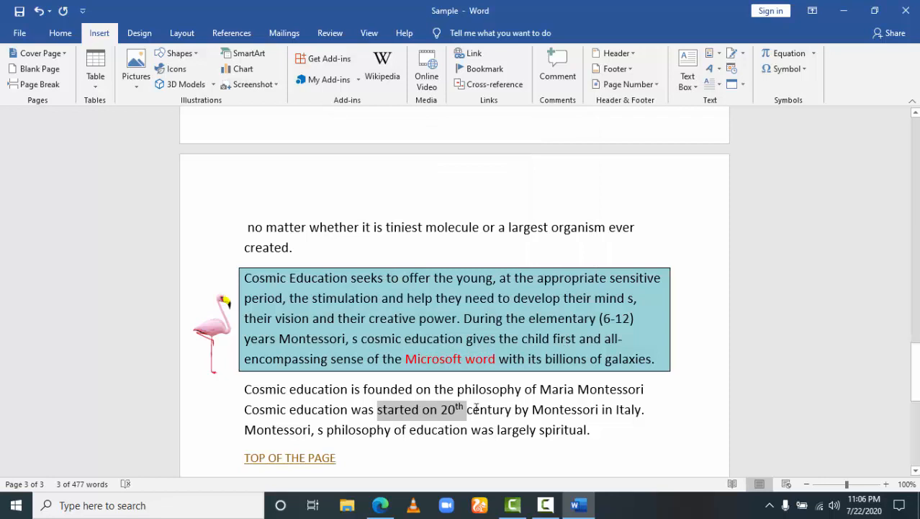
{"action": "right_click", "coordinate": [423, 415]}
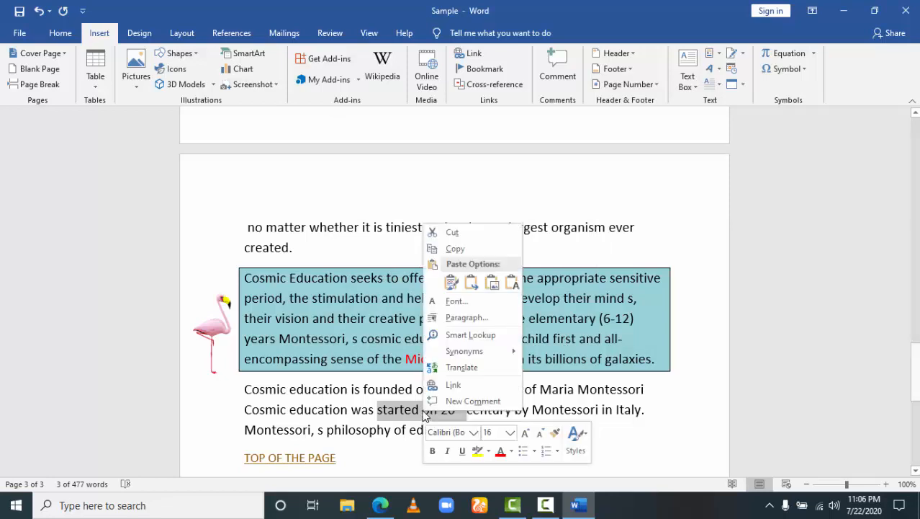
{"action": "left_click", "coordinate": [455, 250]}
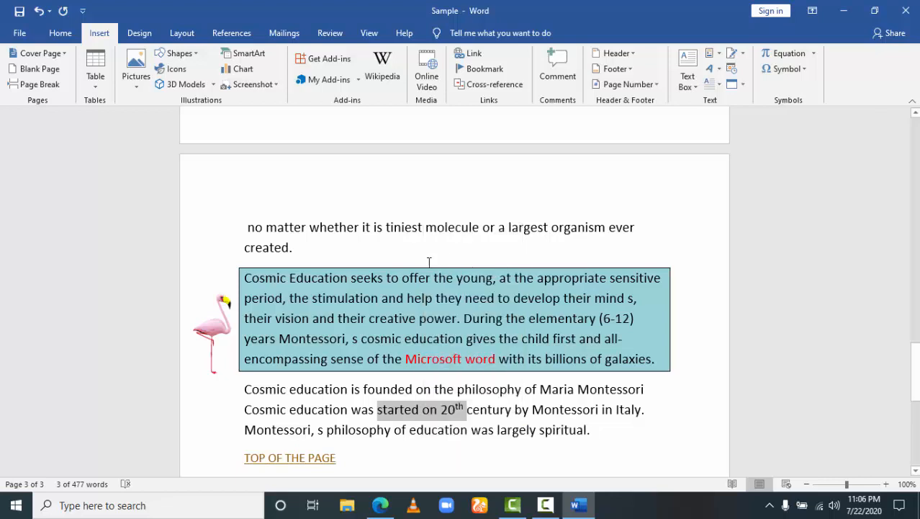
Add a bookmark on the selected phrase, using the copied text without spaces as its name, startedon20th
{"action": "left_click", "coordinate": [485, 69]}
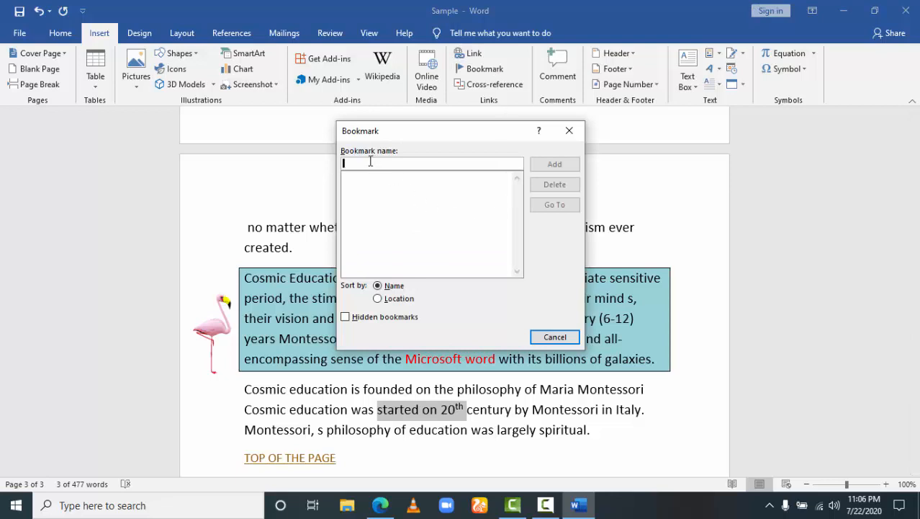
{"action": "key", "text": "ctrl+v"}
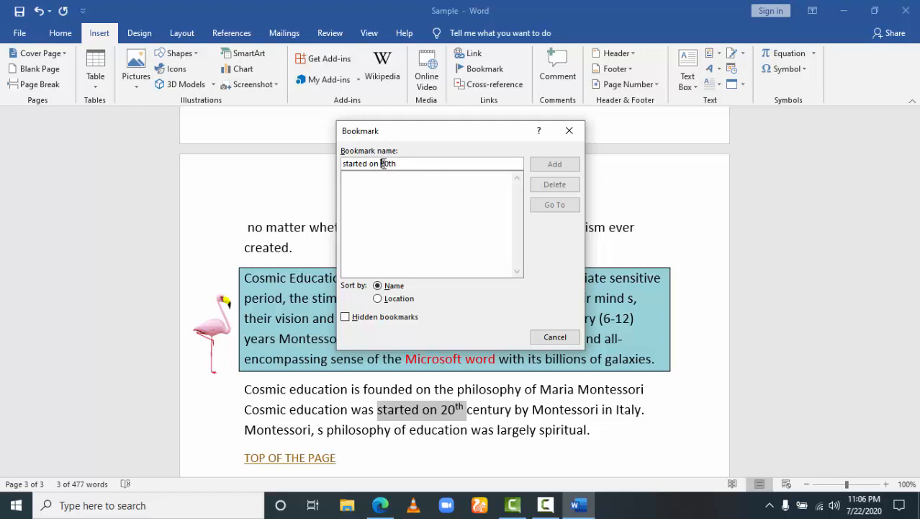
{"action": "left_click", "coordinate": [384, 164]}
{"action": "key", "text": "BackSpace"}
{"action": "key", "text": "Left"}
{"action": "key", "text": "Left"}
{"action": "key", "text": "BackSpace"}
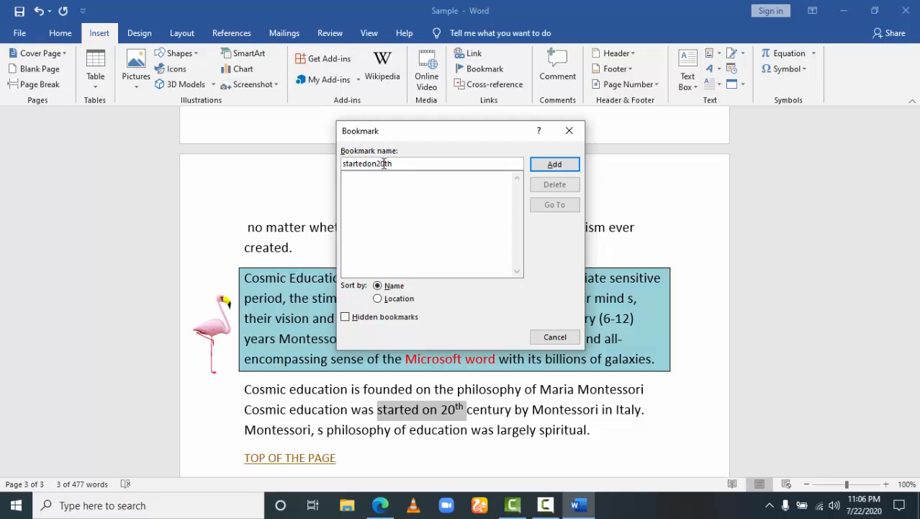
{"action": "left_click", "coordinate": [556, 165]}
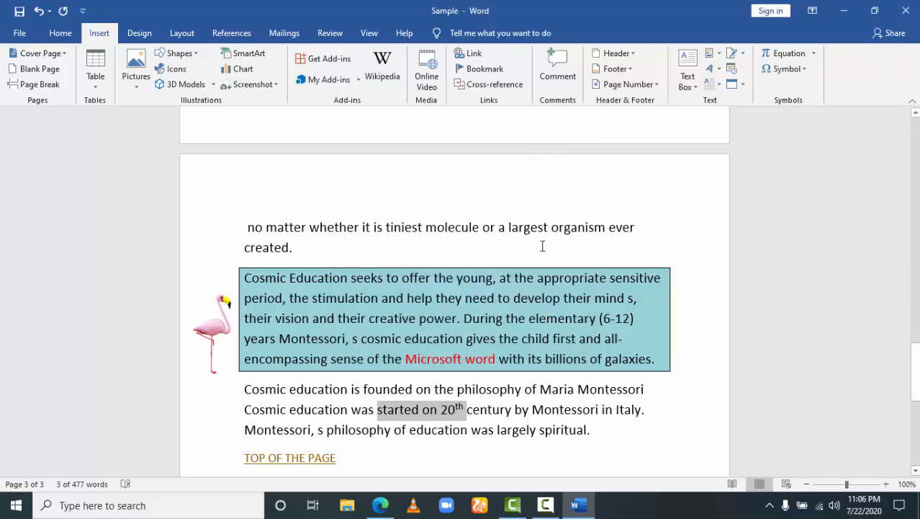
{"action": "left_click", "coordinate": [473, 409]}
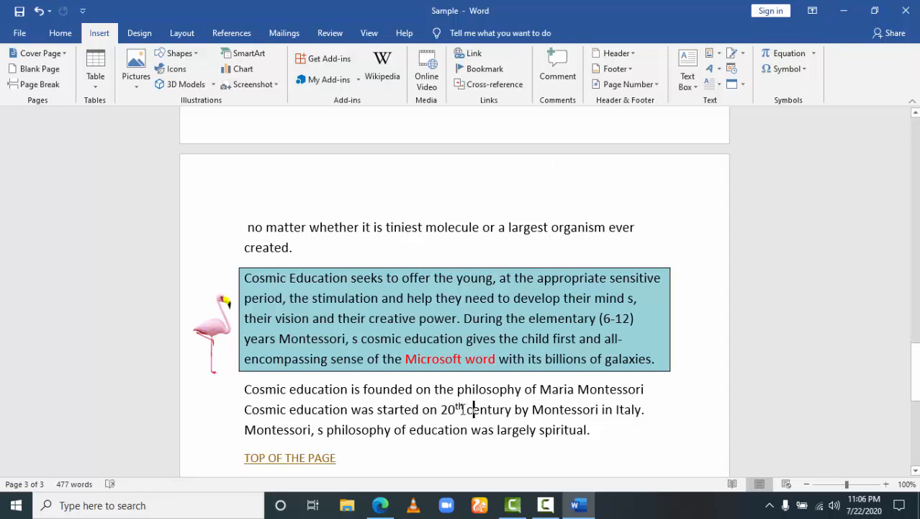
{"action": "left_click", "coordinate": [382, 409]}
{"action": "left_click", "coordinate": [448, 410]}
{"action": "left_click_drag", "start_coordinate": [466, 409], "coordinate": [376, 417]}
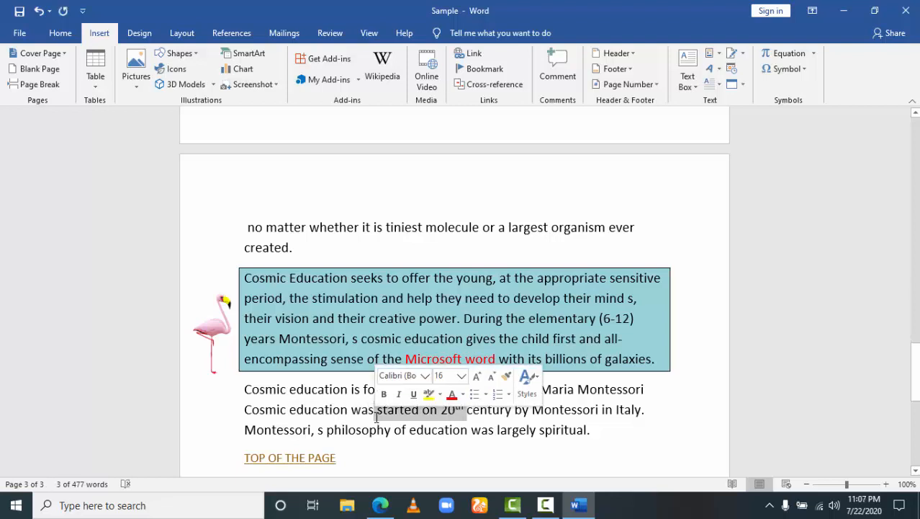
{"action": "left_click", "coordinate": [482, 427]}
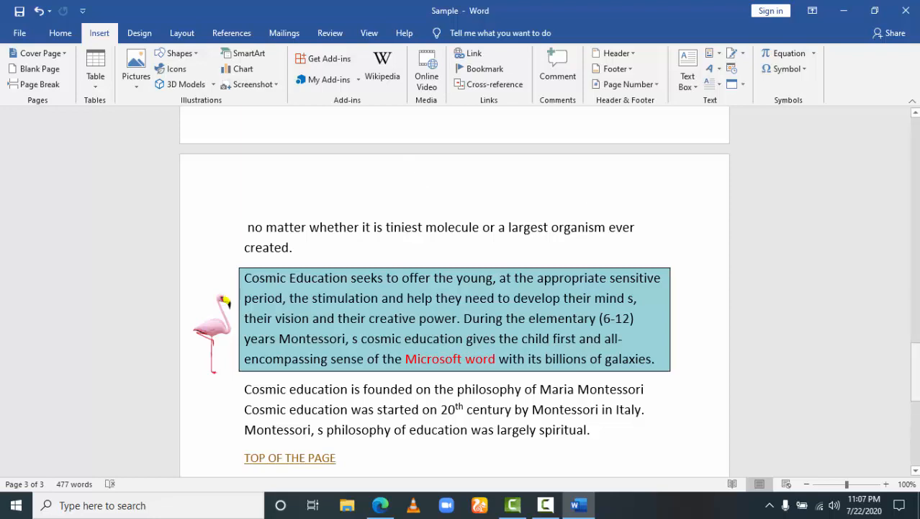
From the start of the document, go to the startedon20th bookmark to check the phrase it marks
{"action": "left_click_drag", "start_coordinate": [915, 371], "coordinate": [915, 108]}
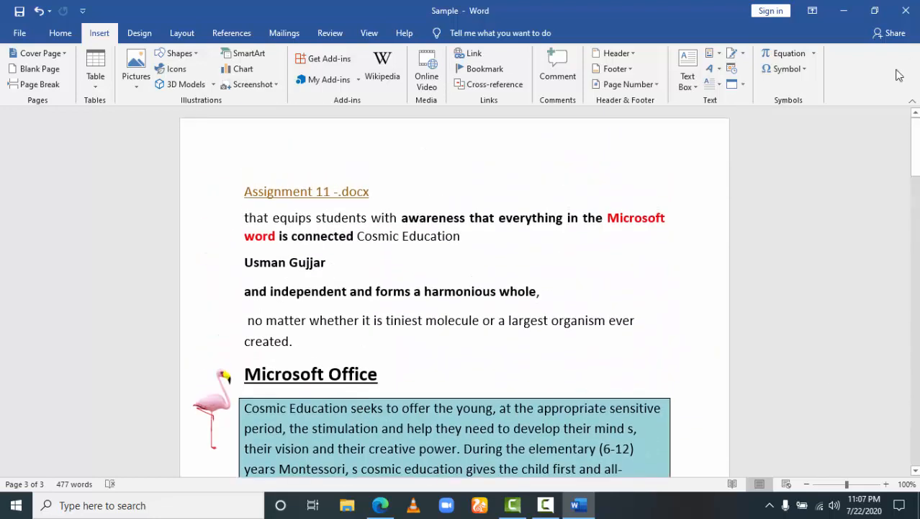
{"action": "left_click", "coordinate": [485, 70]}
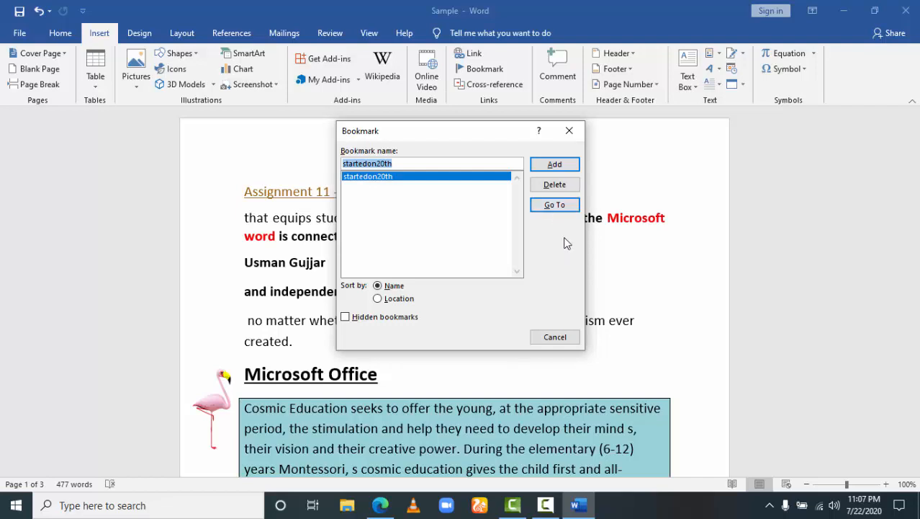
{"action": "left_click", "coordinate": [555, 206]}
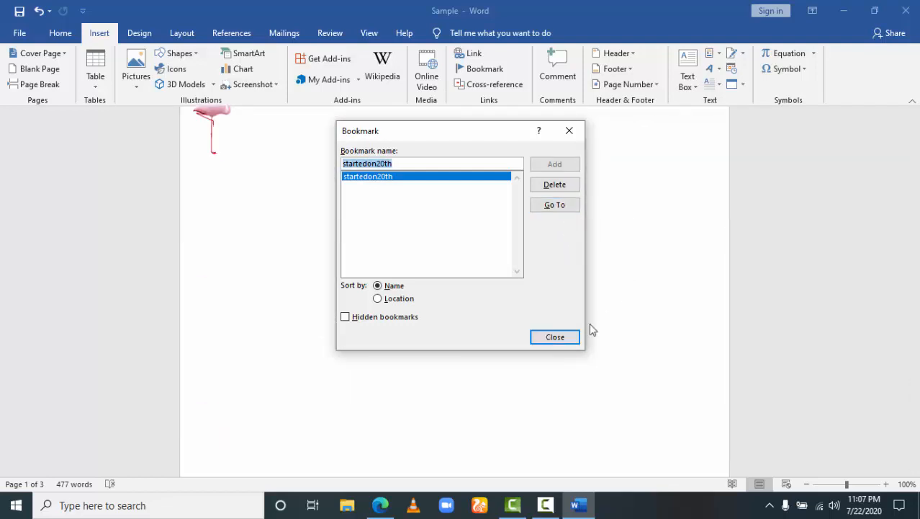
{"action": "left_click", "coordinate": [551, 341]}
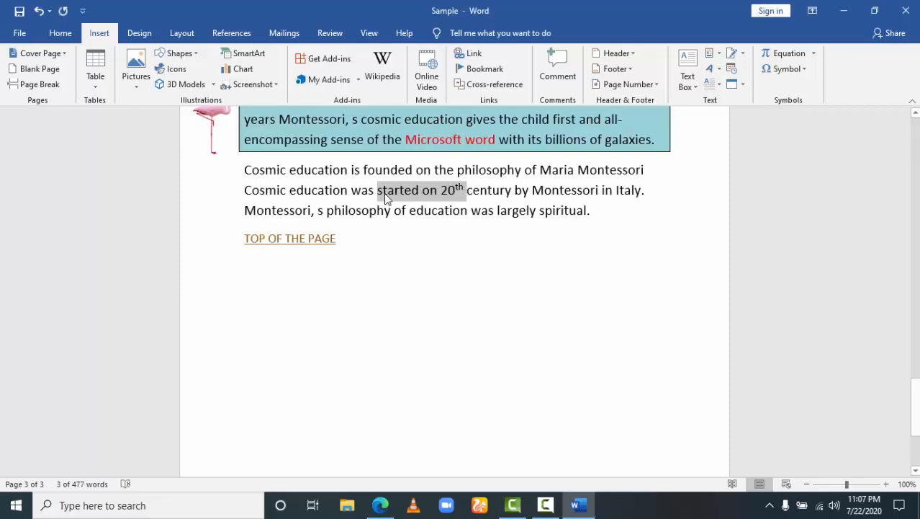
{"action": "left_click", "coordinate": [466, 191]}
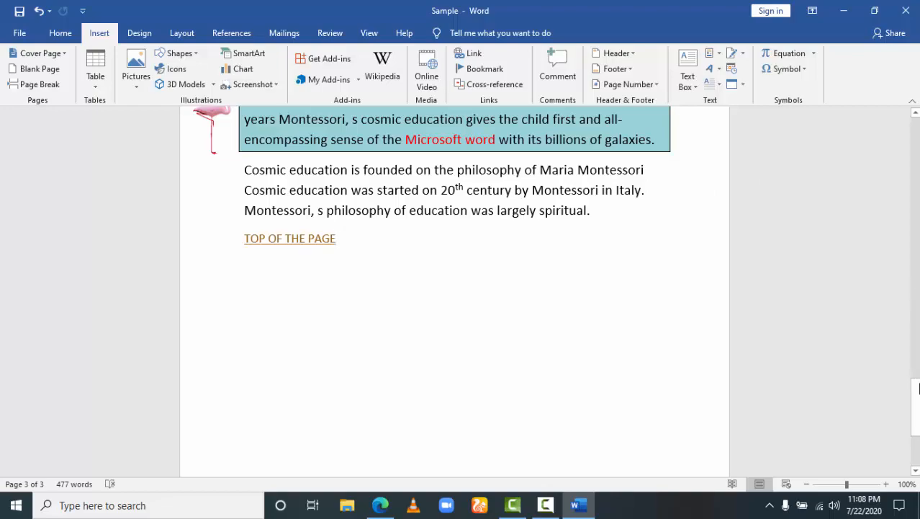
Insert page numbers at the top of the page in the Plain Number 2 style
{"action": "left_click_drag", "start_coordinate": [919, 389], "coordinate": [919, 169]}
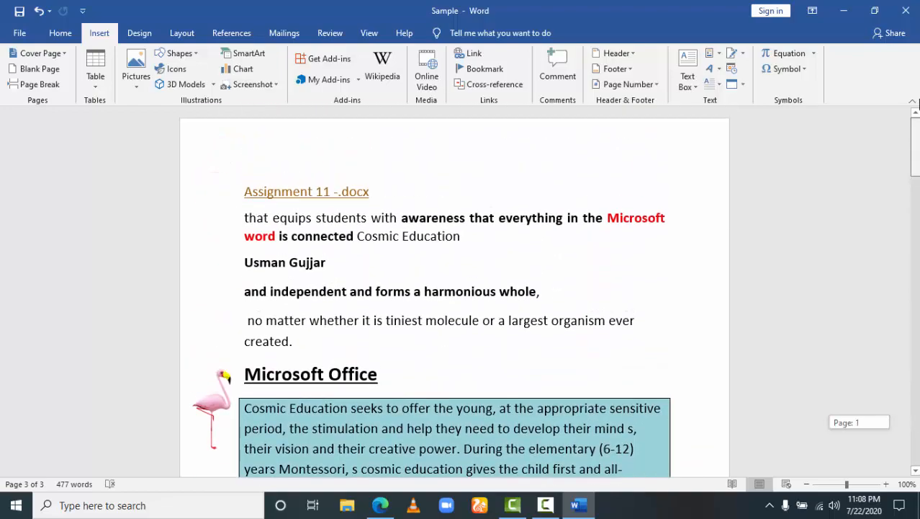
{"action": "left_click_drag", "start_coordinate": [919, 105], "coordinate": [919, 105]}
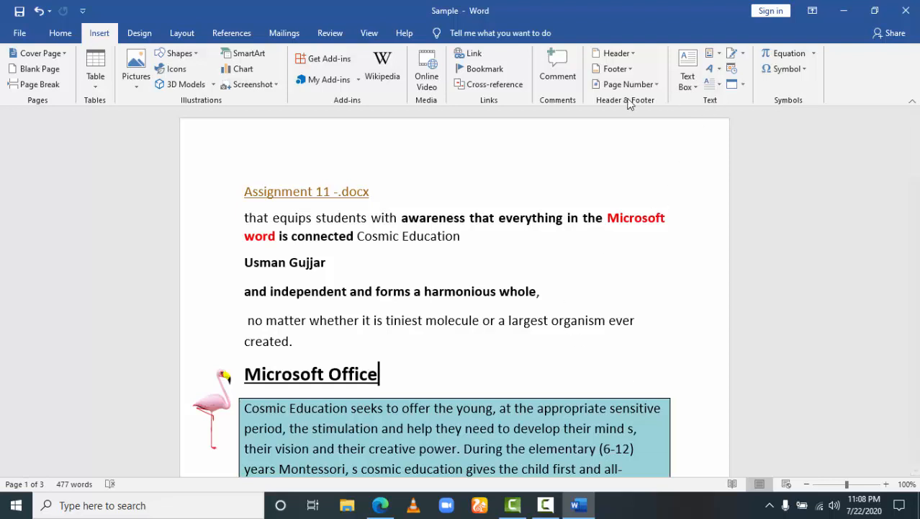
{"action": "left_click", "coordinate": [655, 85]}
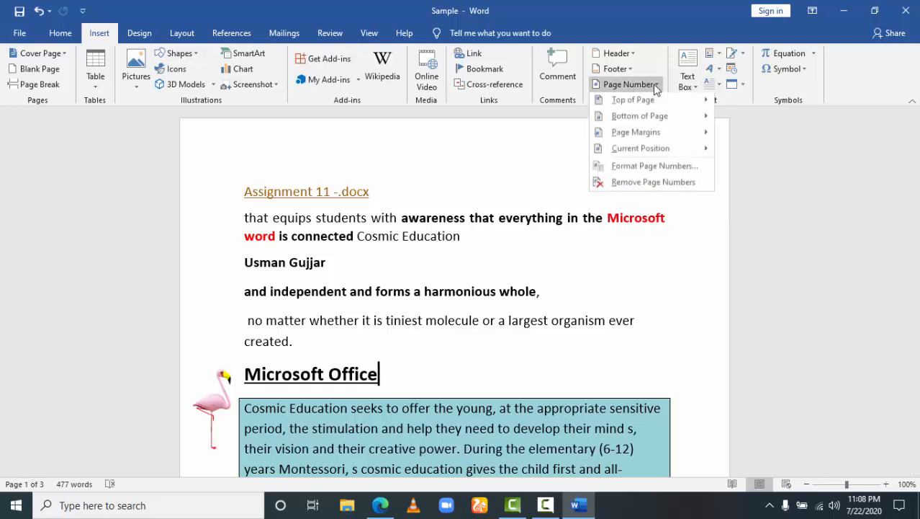
{"action": "mouse_move", "coordinate": [658, 105]}
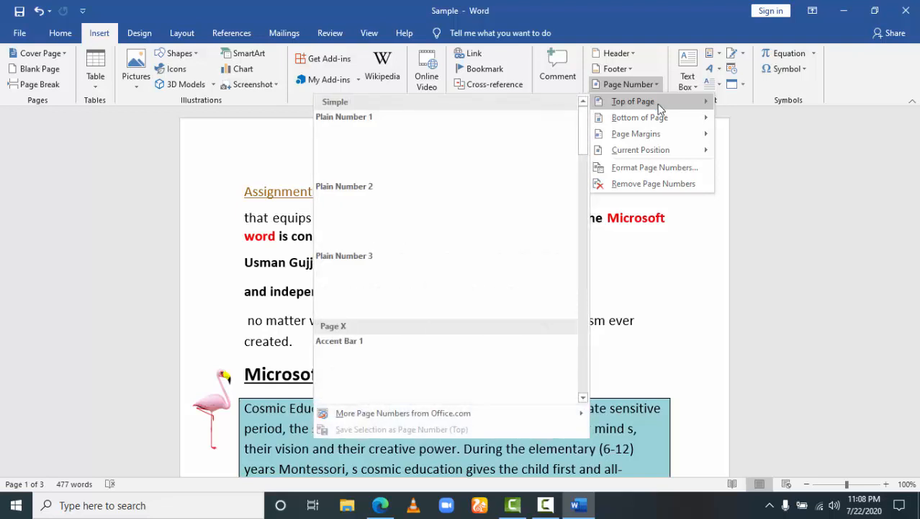
{"action": "left_click", "coordinate": [514, 214]}
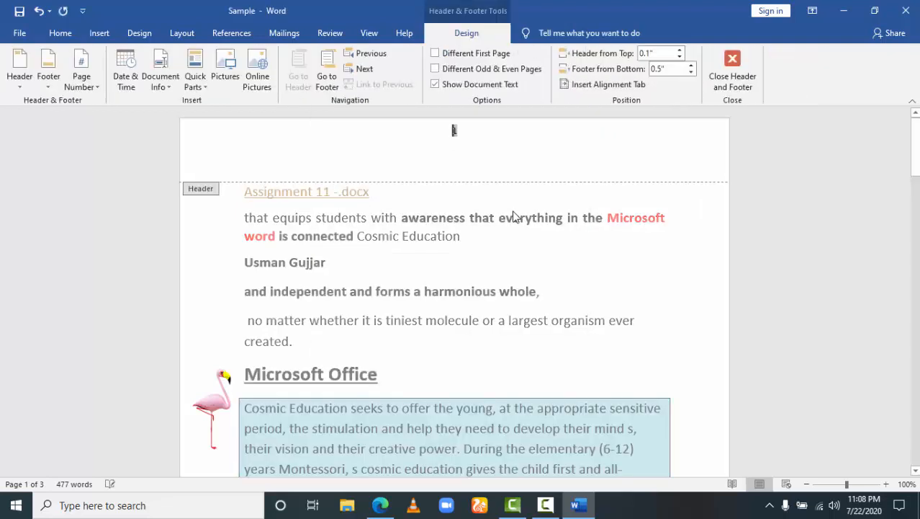
Leave the header and check the page numbering from page 1 through to the start of page 2
{"action": "double_click", "coordinate": [655, 290]}
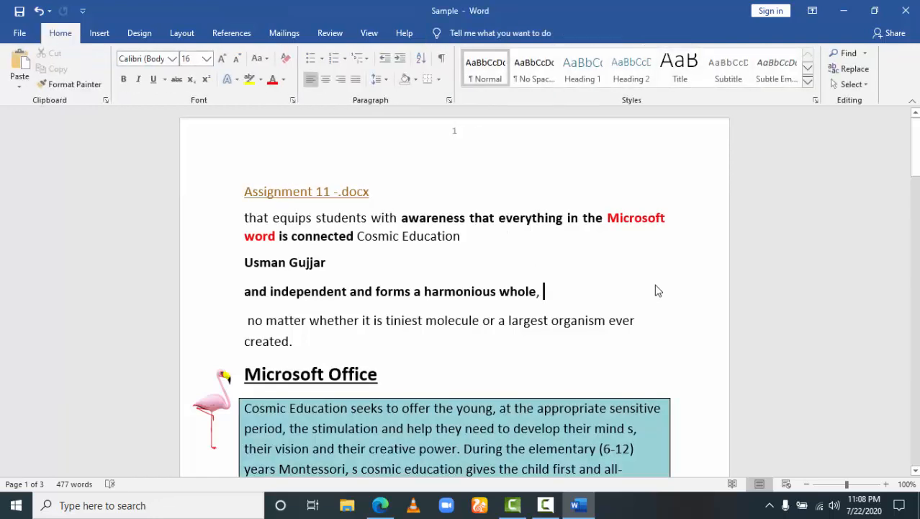
{"action": "key", "text": "Down"}
{"action": "key", "text": "Down"}
{"action": "key", "text": "Down"}
{"action": "key", "text": "Down"}
{"action": "key", "text": "Down"}
{"action": "key", "text": "Down"}
{"action": "key", "text": "Down"}
{"action": "key", "text": "Down"}
{"action": "key", "text": "Down"}
{"action": "key", "text": "Down"}
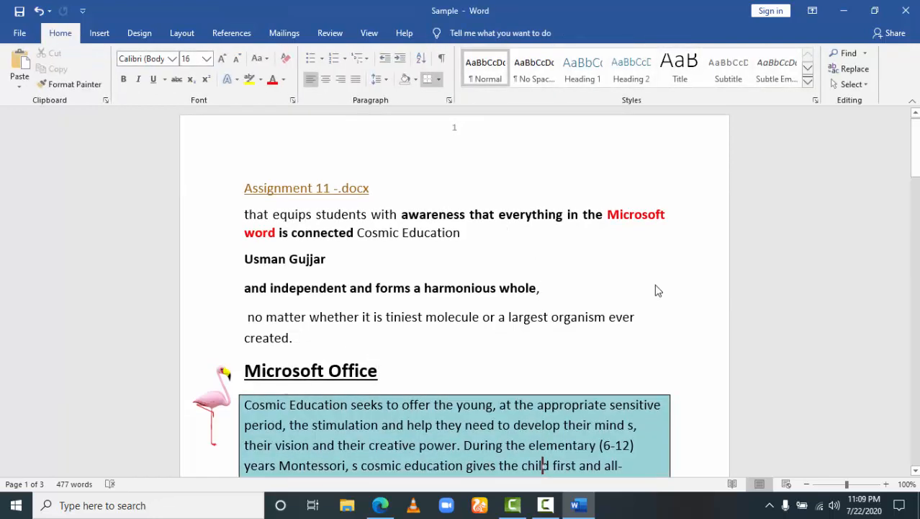
{"action": "key", "text": "Down"}
{"action": "key", "text": "Down"}
{"action": "key", "text": "Down"}
{"action": "key", "text": "Down"}
{"action": "key", "text": "Down"}
{"action": "key", "text": "Down"}
{"action": "key", "text": "Down"}
{"action": "key", "text": "Down"}
{"action": "key", "text": "Down"}
{"action": "key", "text": "Down"}
{"action": "key", "text": "Down"}
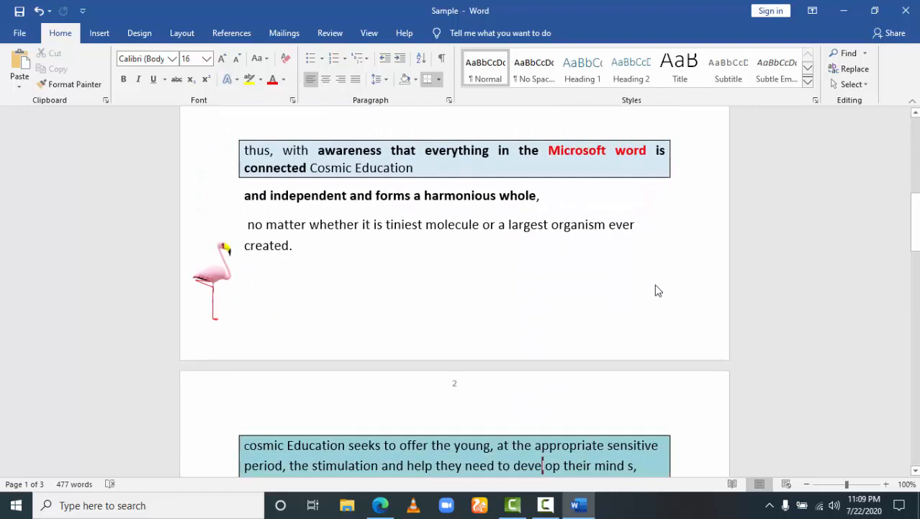
{"action": "key", "text": "Down"}
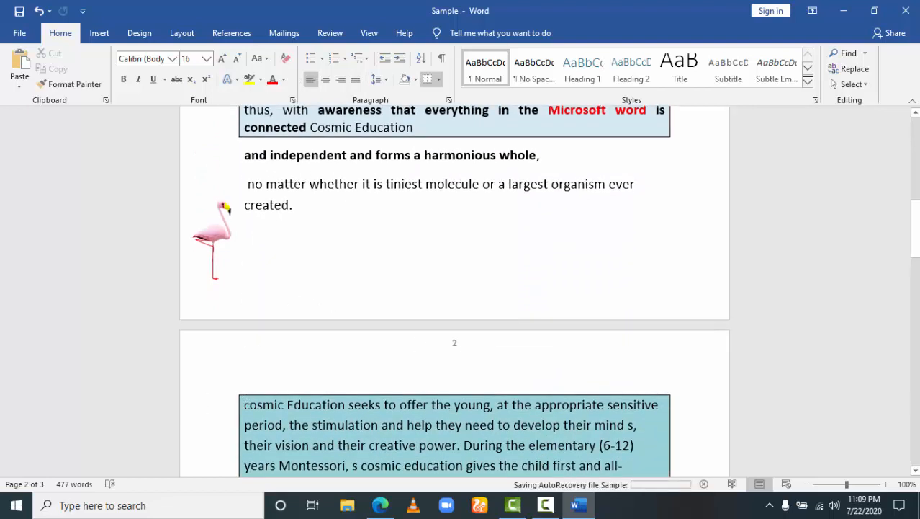
{"action": "left_click", "coordinate": [245, 404]}
{"action": "key", "text": "Return"}
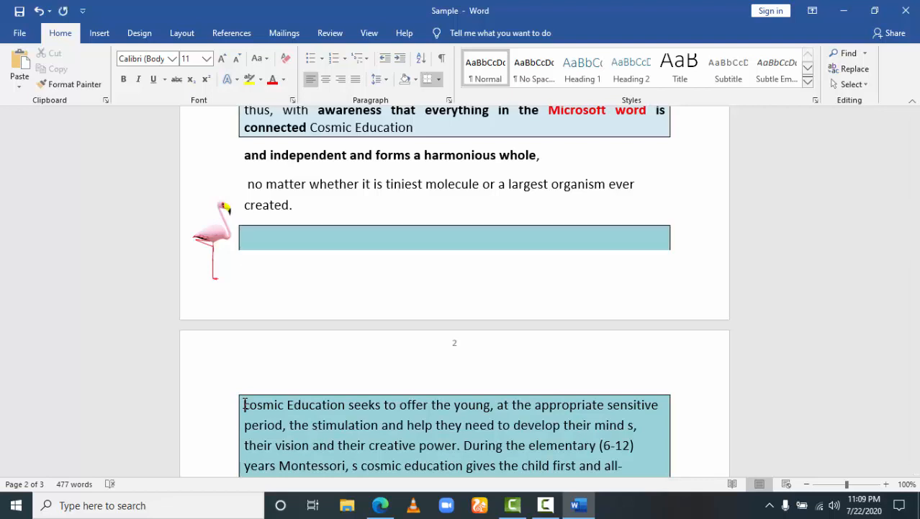
{"action": "key", "text": "BackSpace"}
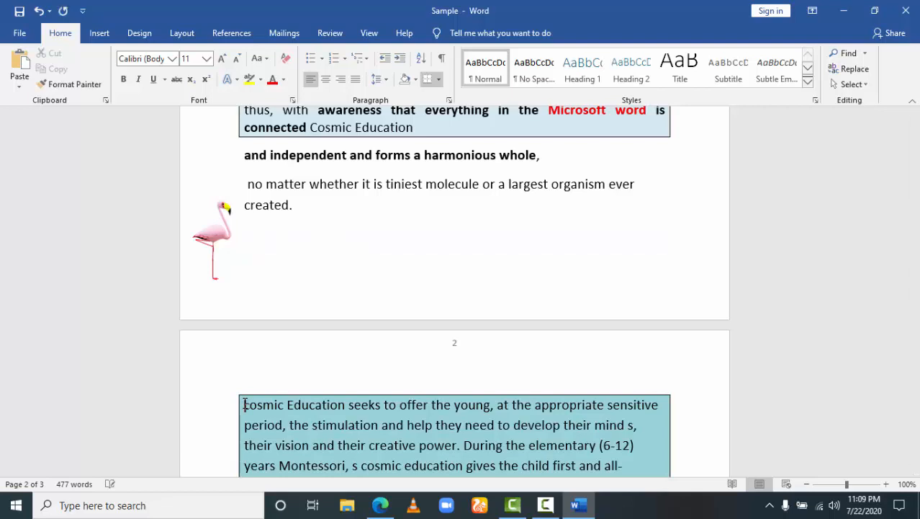
Add the line WORD above the paragraph starting "Cosmic education is founded" on page 2
{"action": "left_click", "coordinate": [322, 378]}
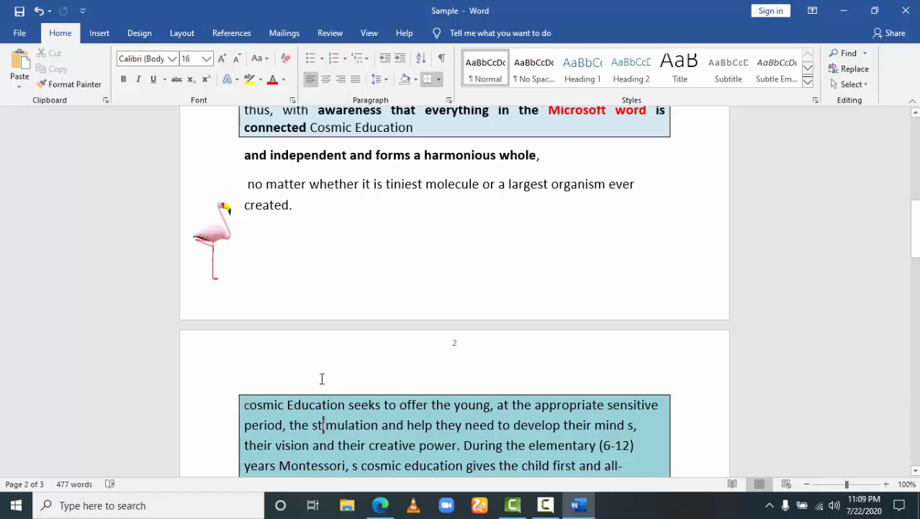
{"action": "scroll", "coordinate": [318, 376], "scroll_direction": "down", "scroll_amount": 1}
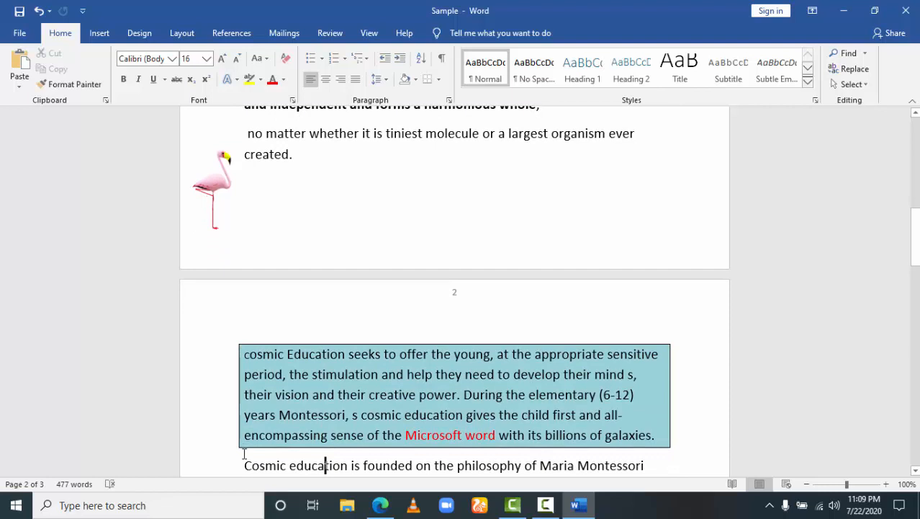
{"action": "left_click", "coordinate": [244, 464]}
{"action": "type", "text": "WORD"}
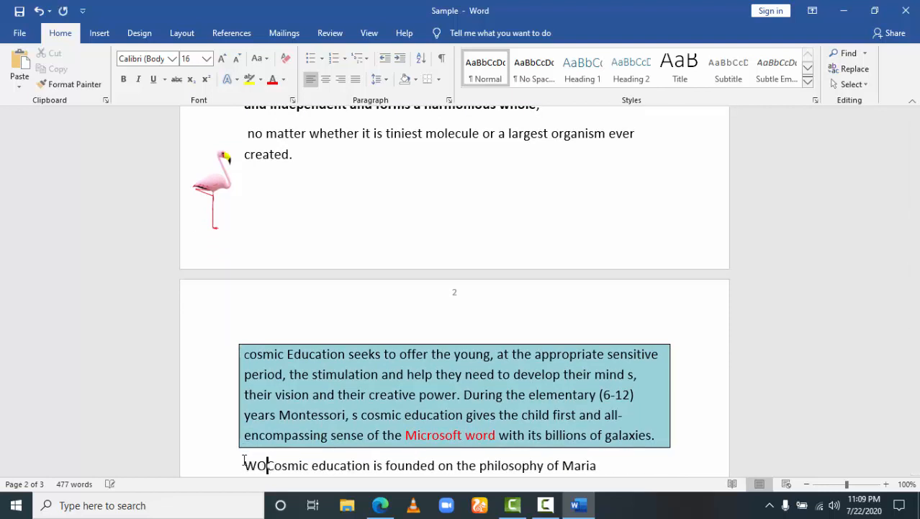
{"action": "key", "text": "Return"}
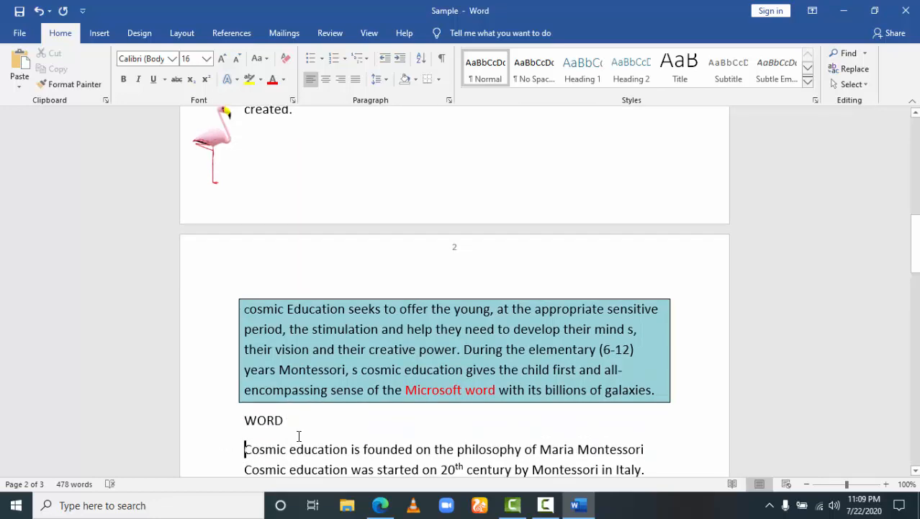
Add the line POWER POINT at the start of page 3, above "and independent and forms a harmonious whole"
{"action": "key", "text": "Down"}
{"action": "key", "text": "Down"}
{"action": "key", "text": "Down"}
{"action": "key", "text": "Down"}
{"action": "key", "text": "Down"}
{"action": "key", "text": "Down"}
{"action": "key", "text": "Down"}
{"action": "key", "text": "Down"}
{"action": "key", "text": "Down"}
{"action": "key", "text": "Down"}
{"action": "key", "text": "Down"}
{"action": "key", "text": "Down"}
{"action": "key", "text": "Down"}
{"action": "key", "text": "Down"}
{"action": "key", "text": "Down"}
{"action": "key", "text": "Down"}
{"action": "key", "text": "Down"}
{"action": "key", "text": "Down"}
{"action": "key", "text": "Down"}
{"action": "key", "text": "Down"}
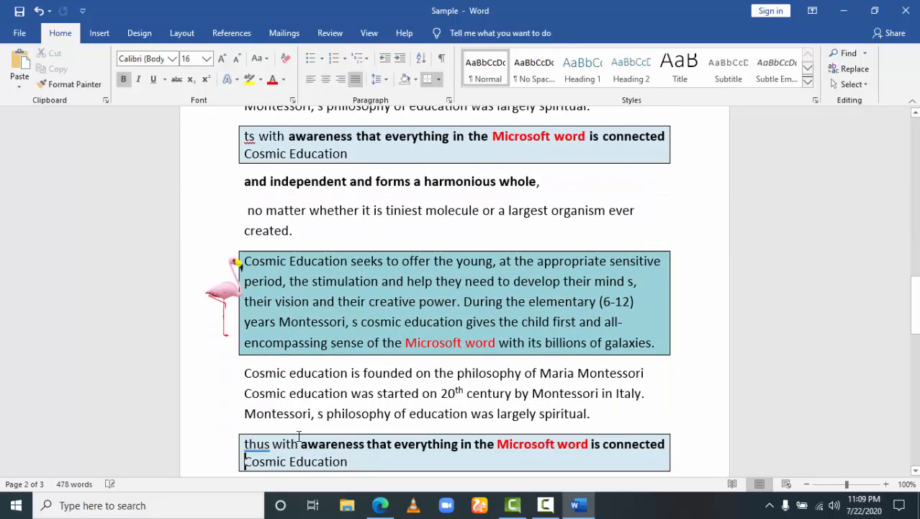
{"action": "key", "text": "Up"}
{"action": "key", "text": "Up"}
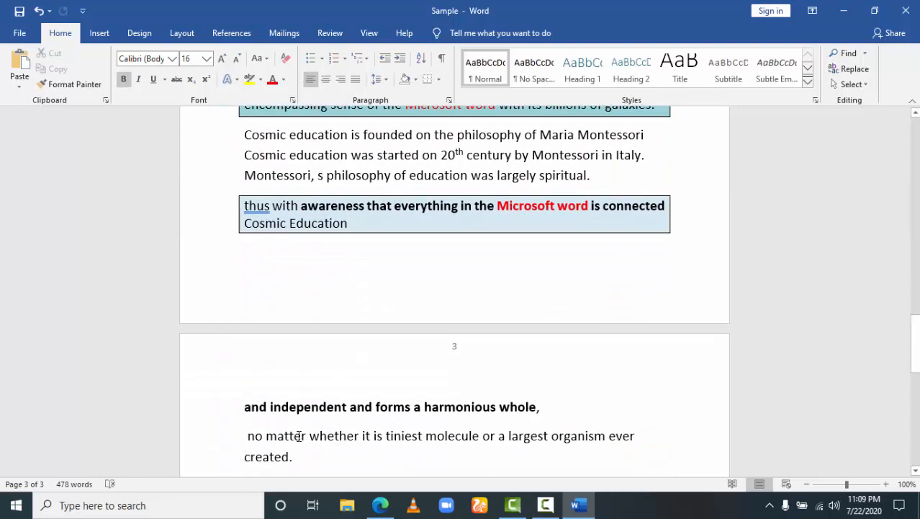
{"action": "key", "text": "Return"}
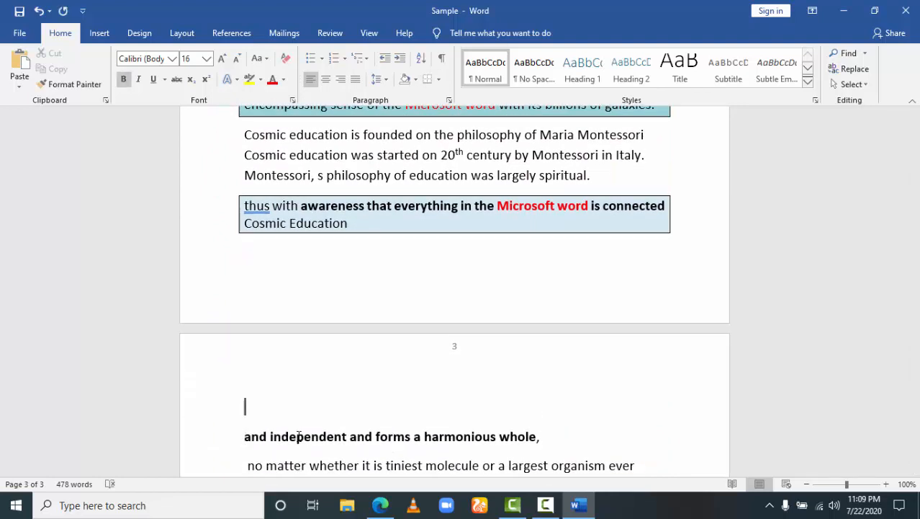
{"action": "type", "text": "POWER"}
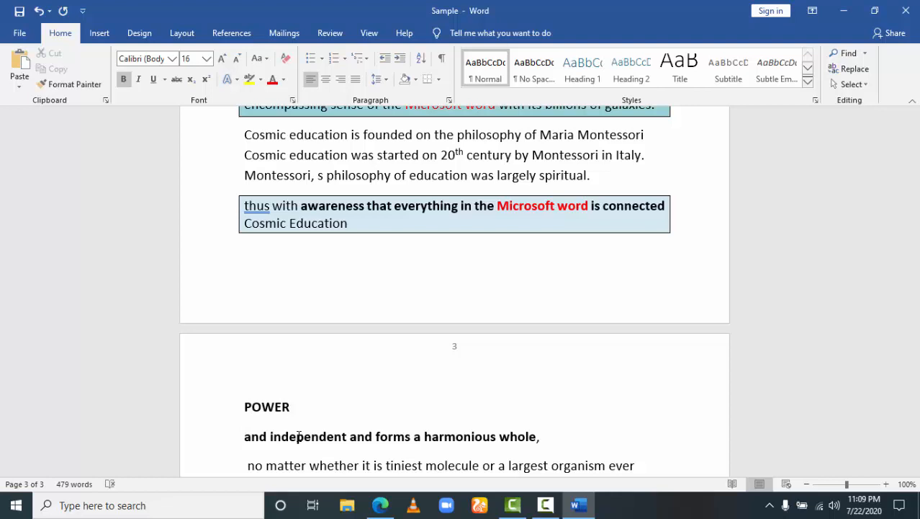
{"action": "type", "text": " POINT"}
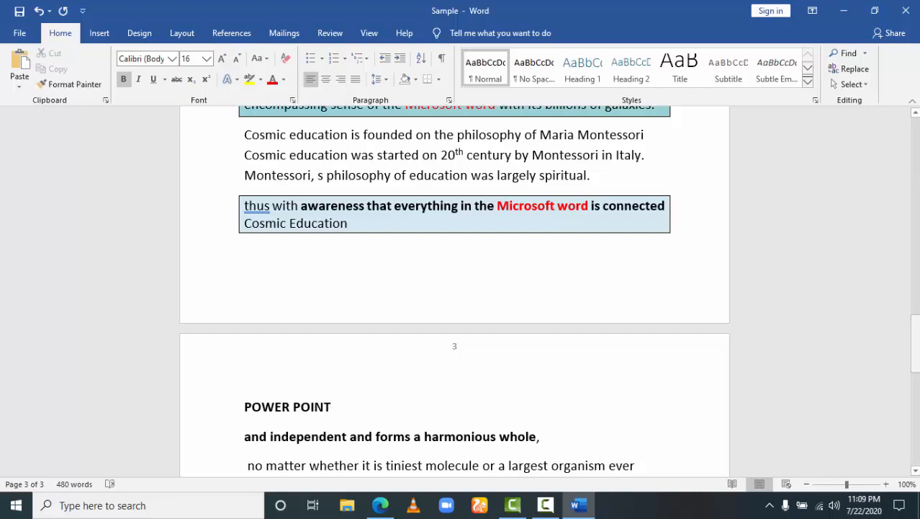
Apply the Heading 1 style to the WORD line on page 2 and the POWER POINT line on page 3 together
{"action": "left_click_drag", "start_coordinate": [915, 349], "coordinate": [909, 133]}
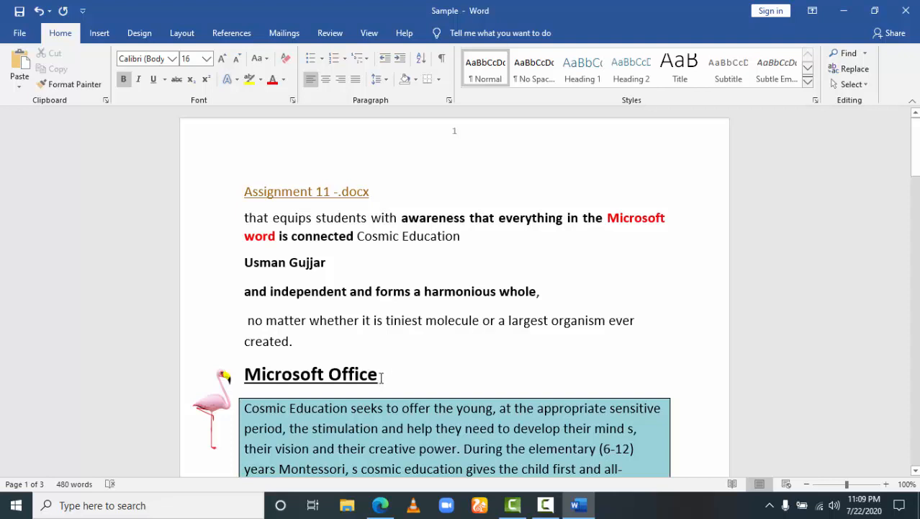
{"action": "left_click_drag", "start_coordinate": [382, 373], "coordinate": [273, 367]}
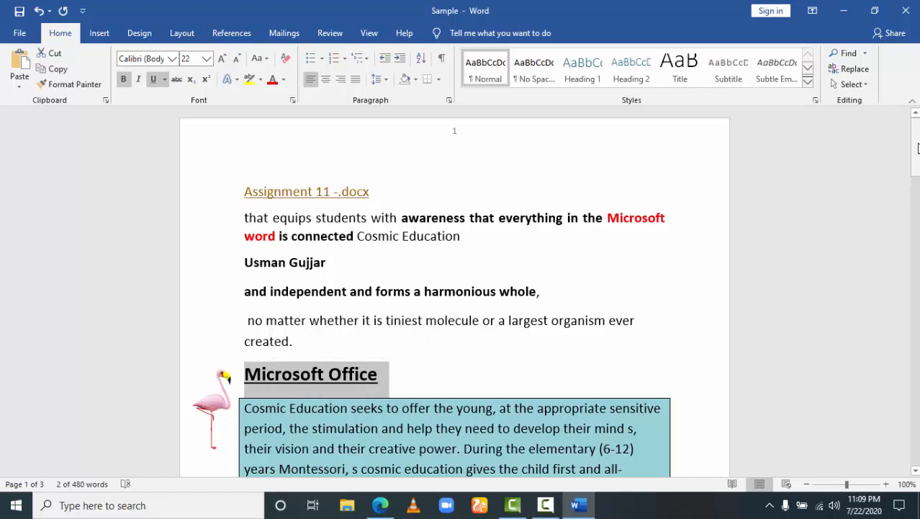
{"action": "left_click_drag", "start_coordinate": [915, 147], "coordinate": [914, 270]}
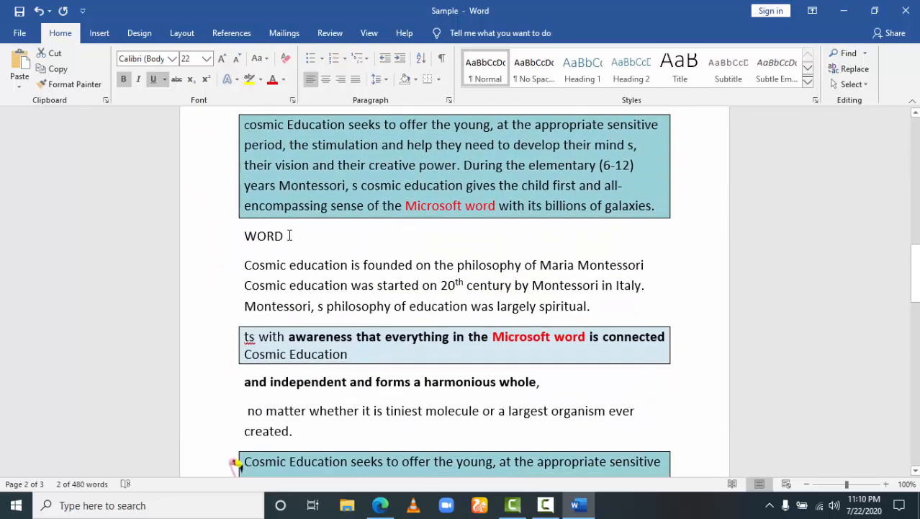
{"action": "left_click_drag", "start_coordinate": [288, 235], "coordinate": [247, 236]}
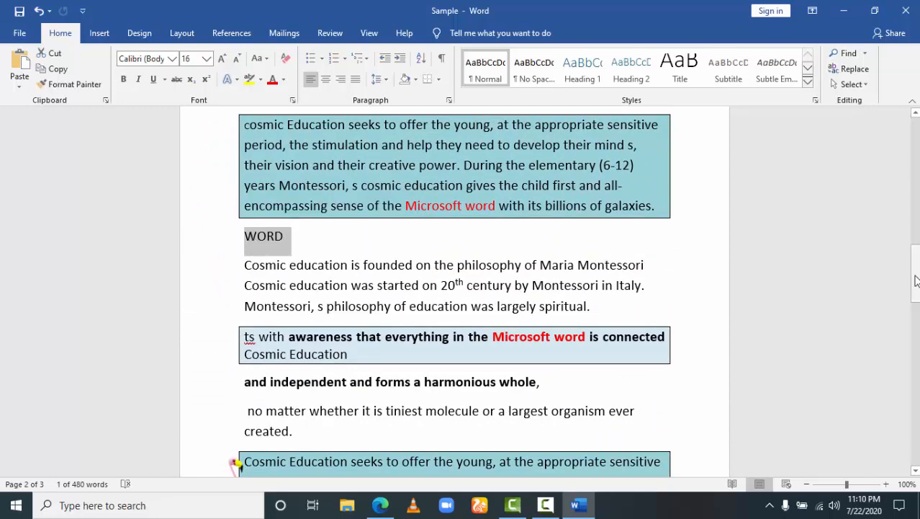
{"action": "left_click_drag", "start_coordinate": [917, 283], "coordinate": [917, 359]}
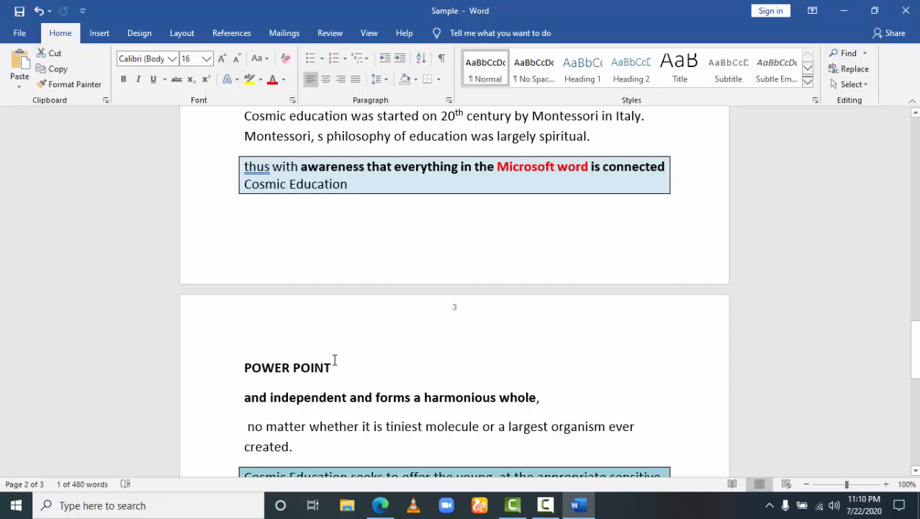
{"action": "left_click_drag", "start_coordinate": [332, 360], "coordinate": [256, 362]}
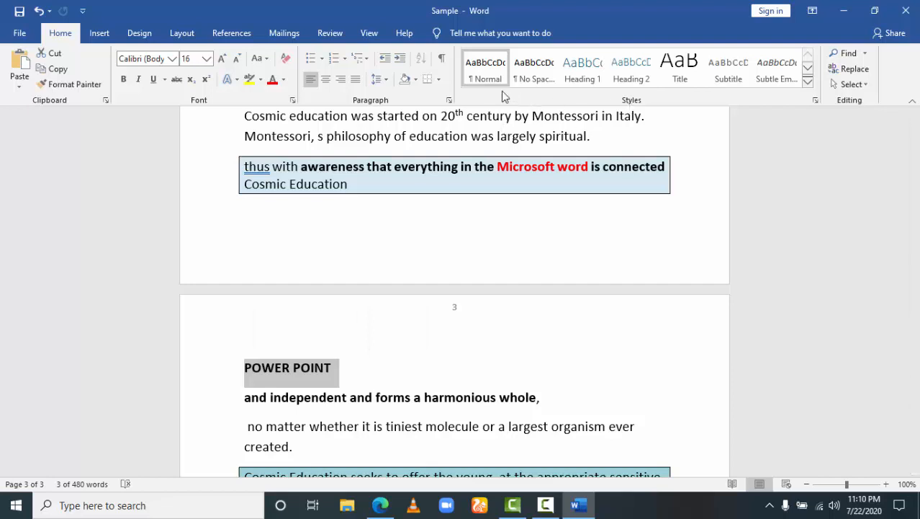
{"action": "left_click", "coordinate": [587, 80]}
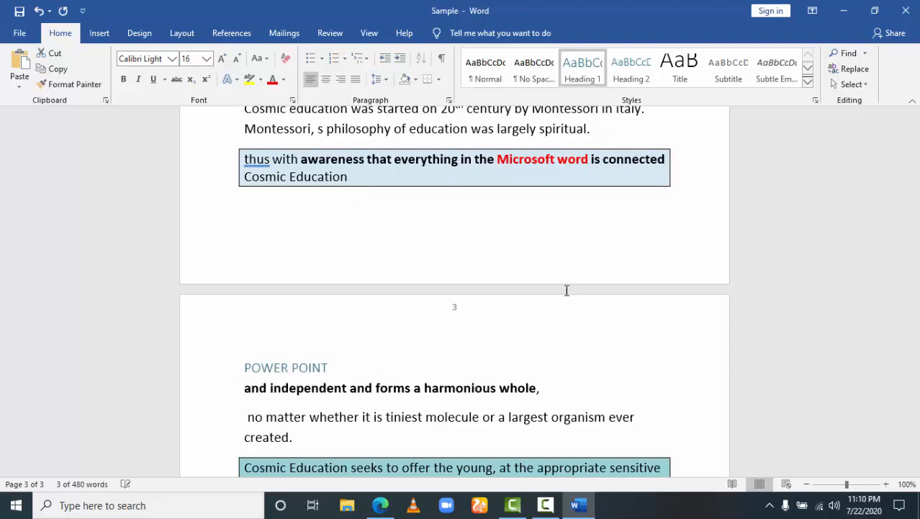
{"action": "left_click", "coordinate": [460, 375]}
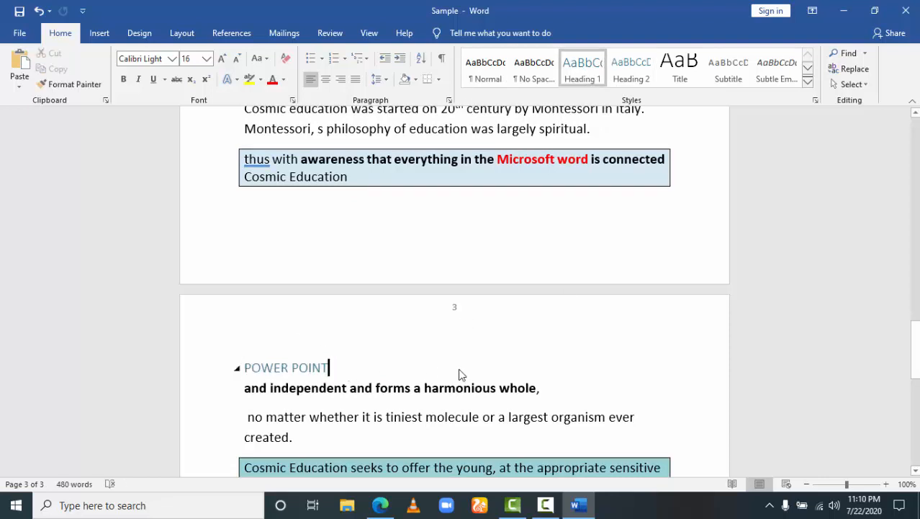
Insert four blank lines above the Assignment 11 -.docx link on page 1 and place the cursor on the first one
{"action": "left_click", "coordinate": [917, 330]}
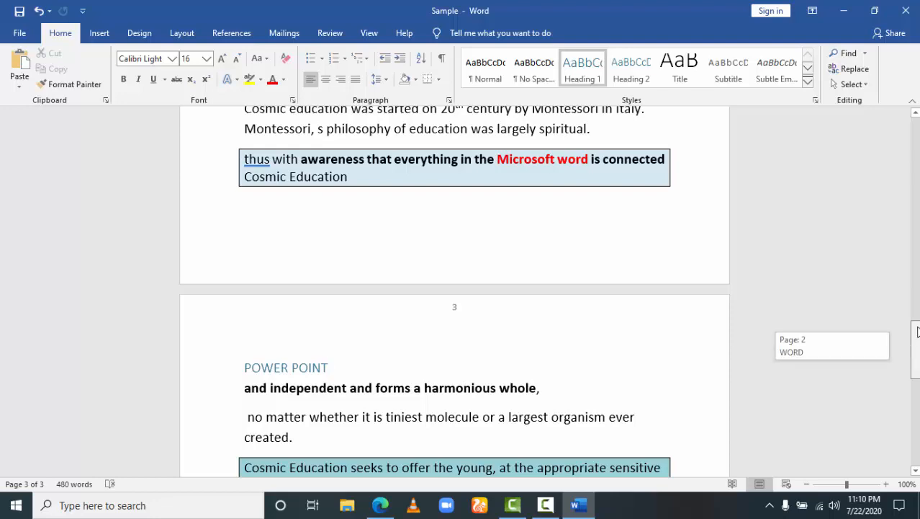
{"action": "left_click_drag", "start_coordinate": [916, 330], "coordinate": [914, 137]}
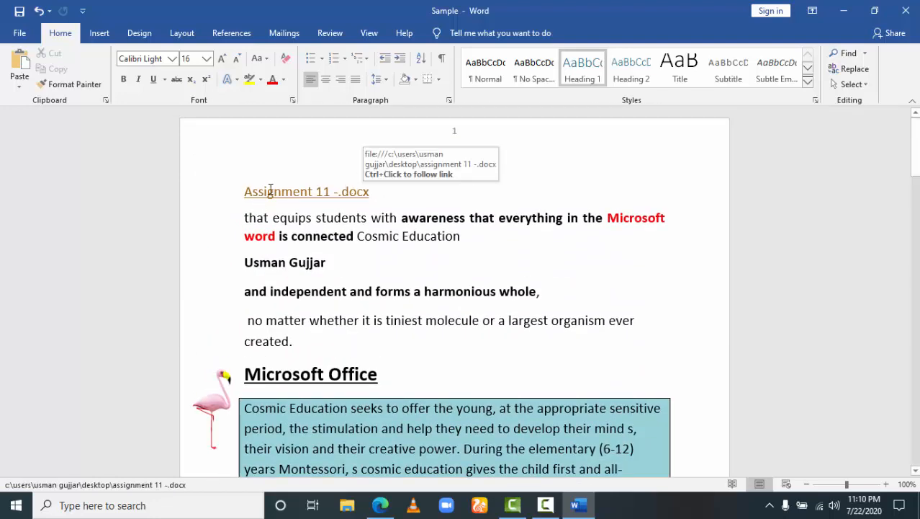
{"action": "left_click", "coordinate": [244, 191]}
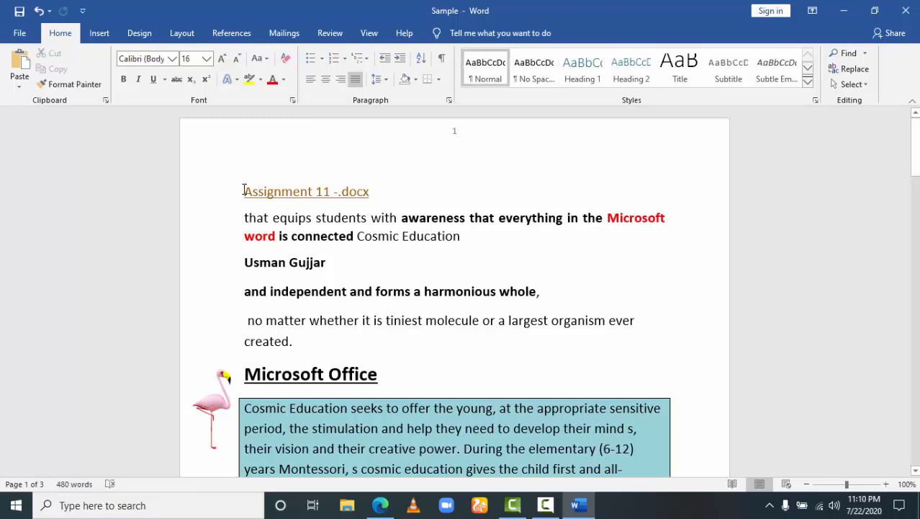
{"action": "key", "text": "Return"}
{"action": "key", "text": "Return"}
{"action": "key", "text": "Return"}
{"action": "key", "text": "Return"}
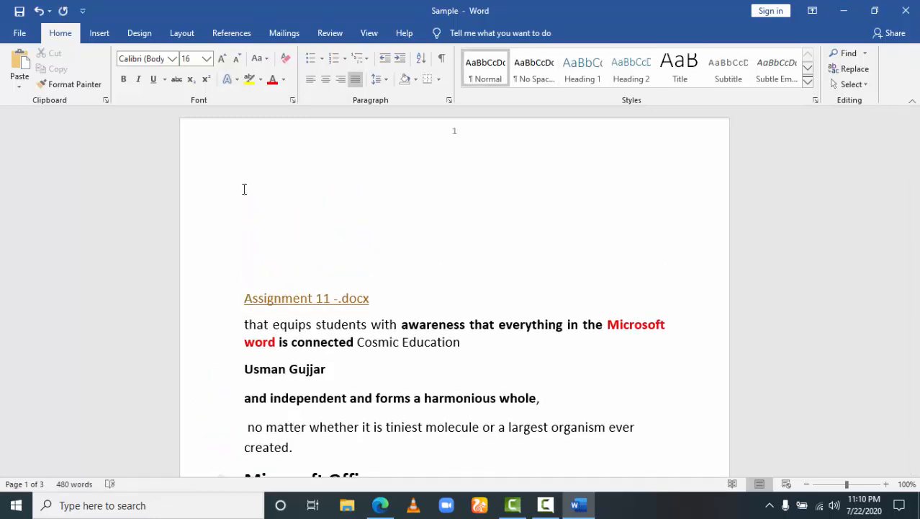
{"action": "key", "text": "Up"}
{"action": "key", "text": "Up"}
{"action": "key", "text": "Up"}
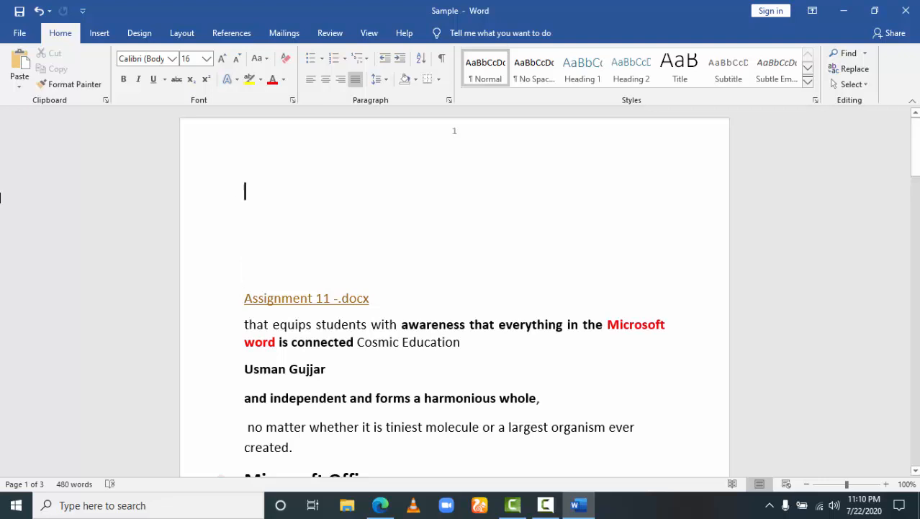
Insert a table of one row and three columns at the cursor, then narrow its first column and widen the other two
{"action": "left_click", "coordinate": [105, 34]}
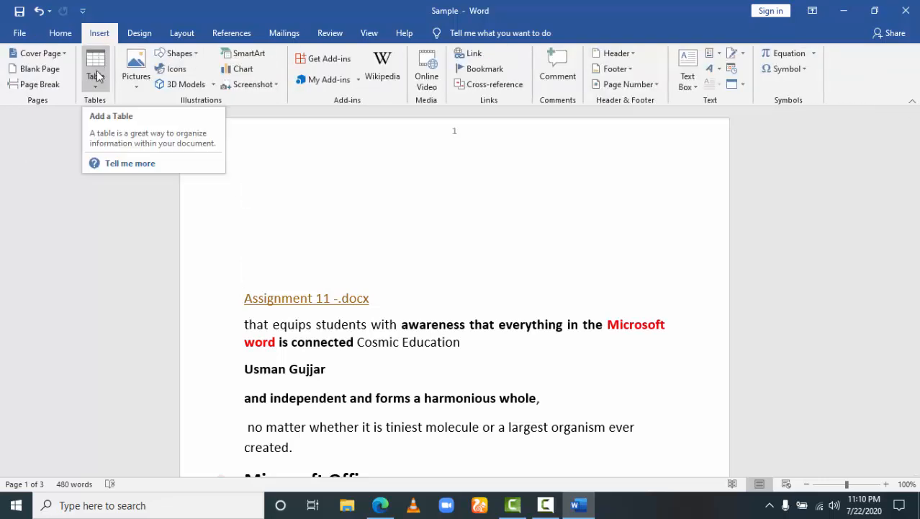
{"action": "left_click", "coordinate": [96, 83]}
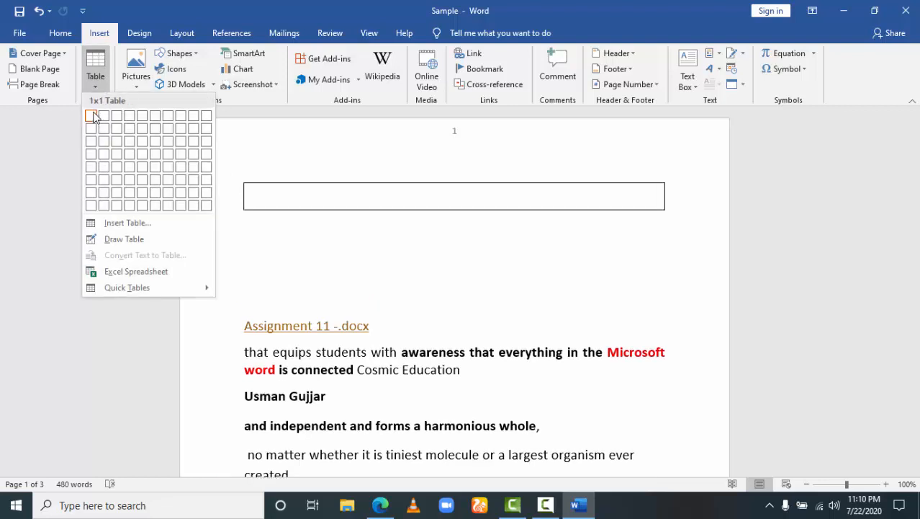
{"action": "left_click", "coordinate": [119, 116]}
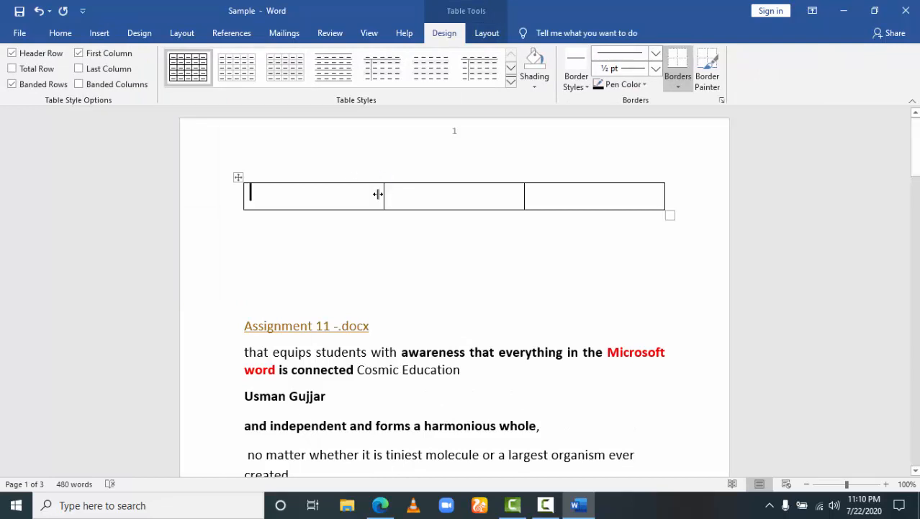
{"action": "left_click_drag", "start_coordinate": [378, 196], "coordinate": [319, 195]}
{"action": "left_click_drag", "start_coordinate": [524, 197], "coordinate": [474, 198]}
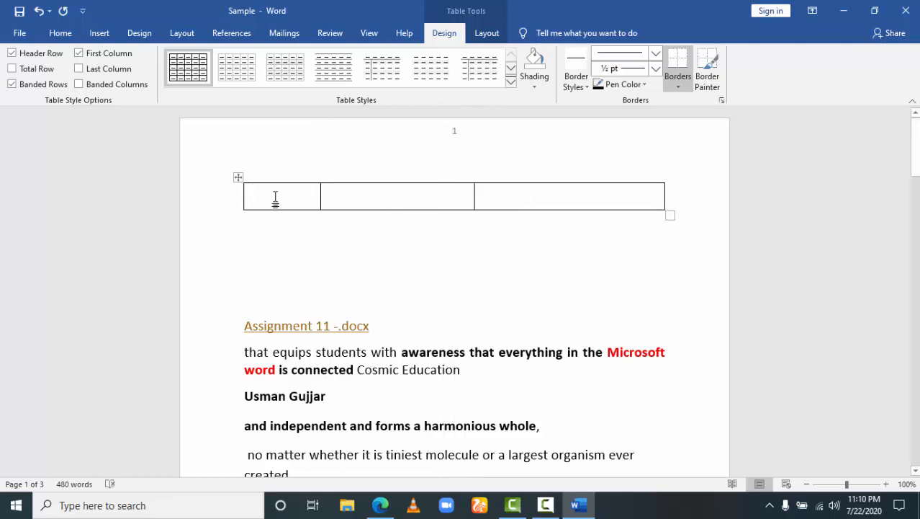
Fill the table's header cells with SR NO., TOPICS and PAGE NO
{"action": "type", "text": "SR"}
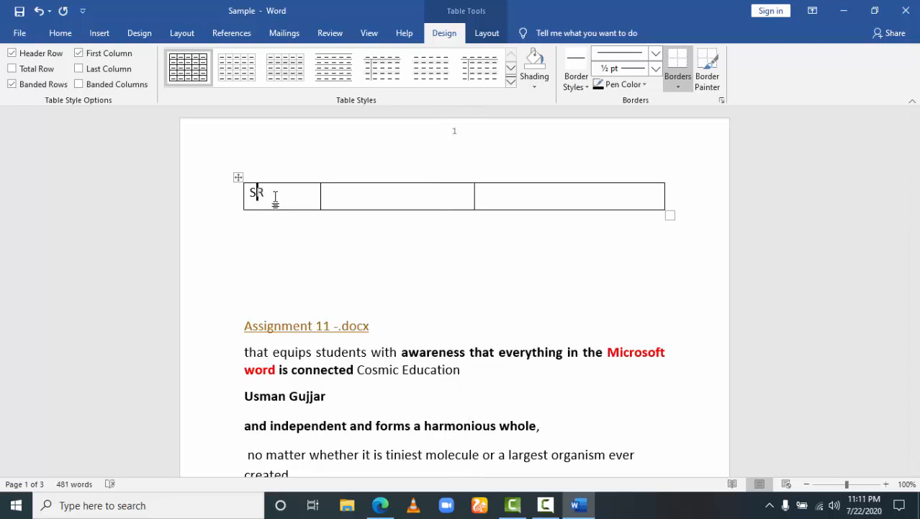
{"action": "type", "text": " NO."}
{"action": "key", "text": "Tab"}
{"action": "type", "text": "TOPICS"}
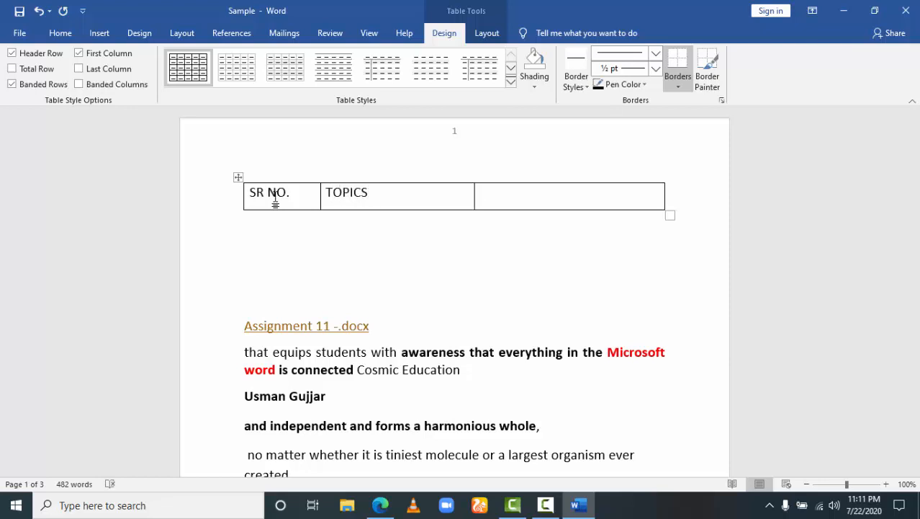
{"action": "key", "text": "Tab"}
{"action": "type", "text": "PAGE NO."}
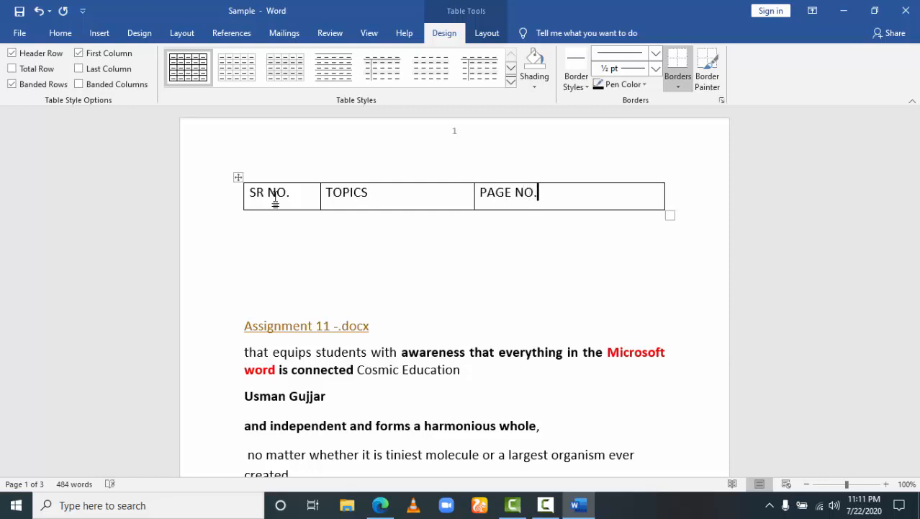
Add three rows below the table's header row and number them 1, 2 and 3 in the SR NO. column
{"action": "key", "text": "Tab"}
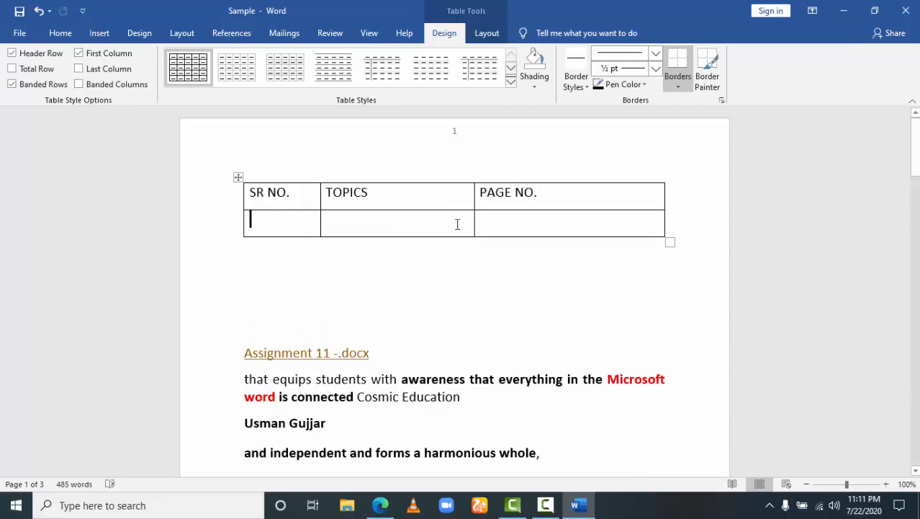
{"action": "key", "text": "Tab"}
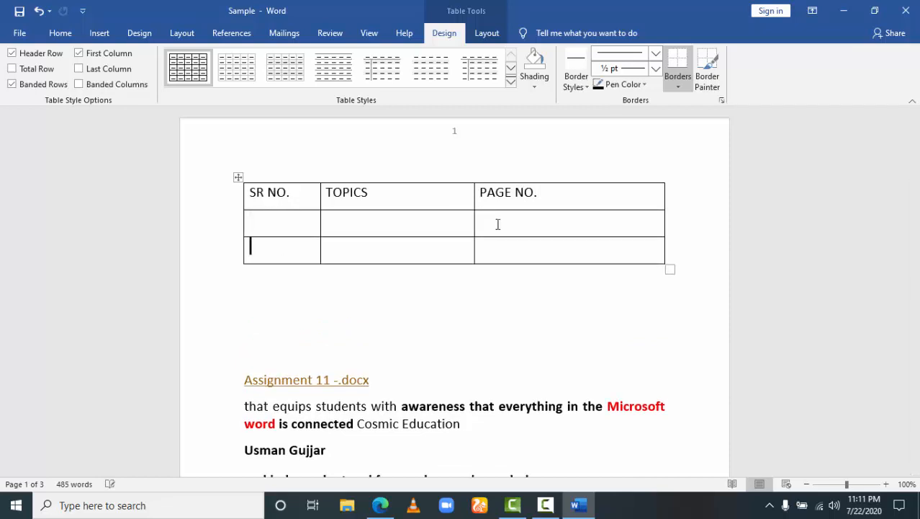
{"action": "left_click", "coordinate": [512, 253]}
{"action": "key", "text": "Tab"}
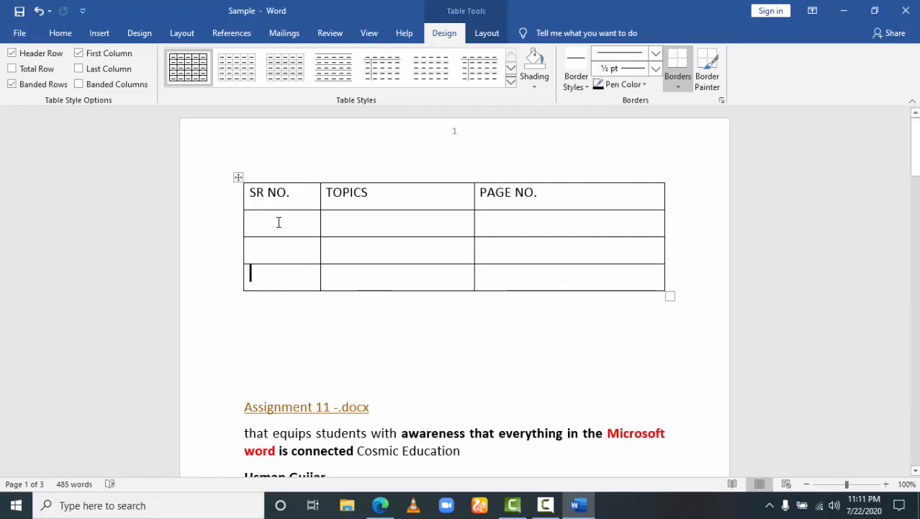
{"action": "type", "text": "1"}
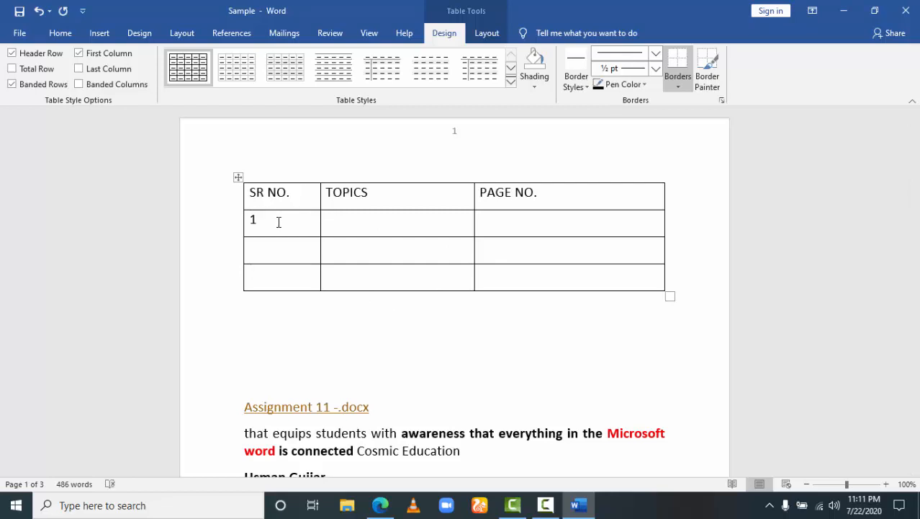
{"action": "type", "text": "2"}
{"action": "key", "text": "Down"}
{"action": "type", "text": "3"}
Insert a cross-reference to the heading text of the WORD heading in row 1's TOPICS cell
{"action": "left_click", "coordinate": [336, 222]}
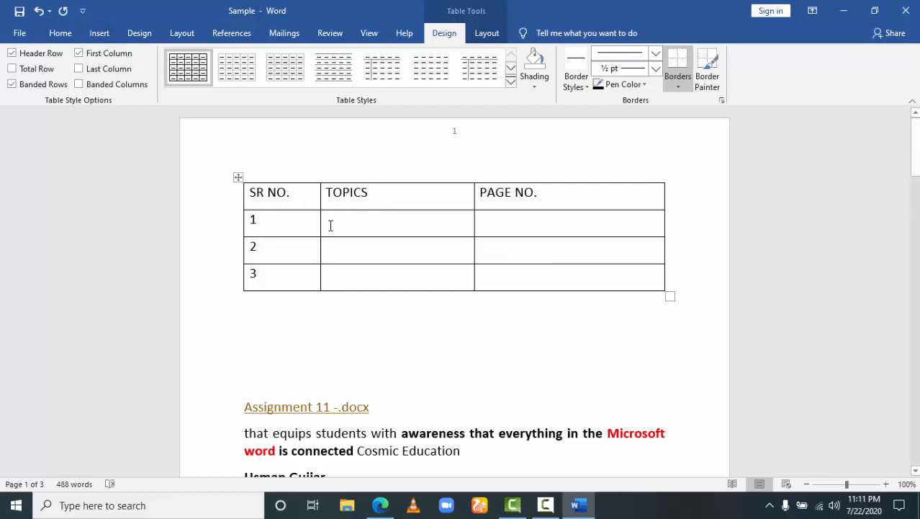
{"action": "left_click", "coordinate": [99, 33]}
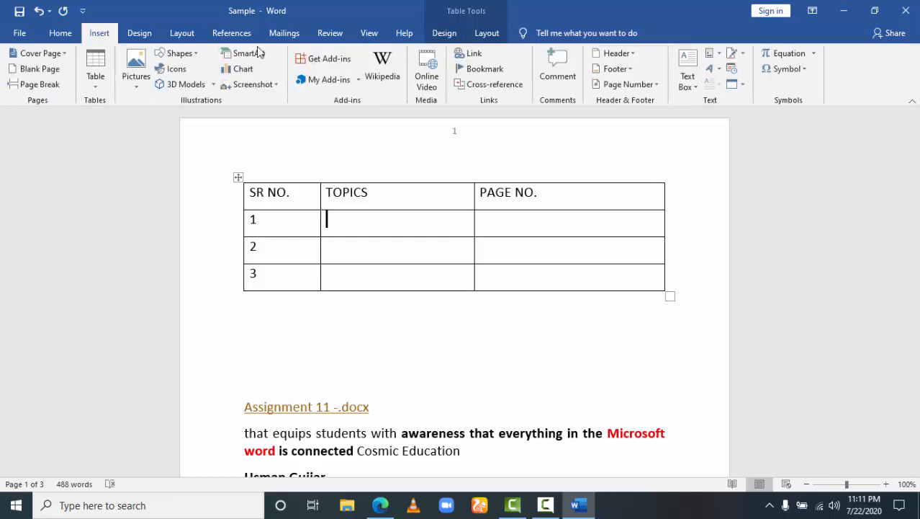
{"action": "left_click", "coordinate": [496, 85]}
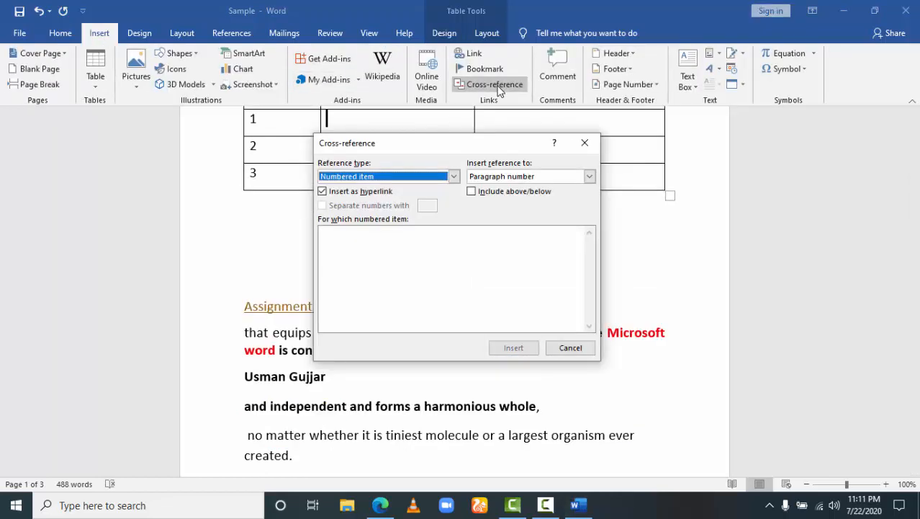
{"action": "left_click", "coordinate": [455, 176]}
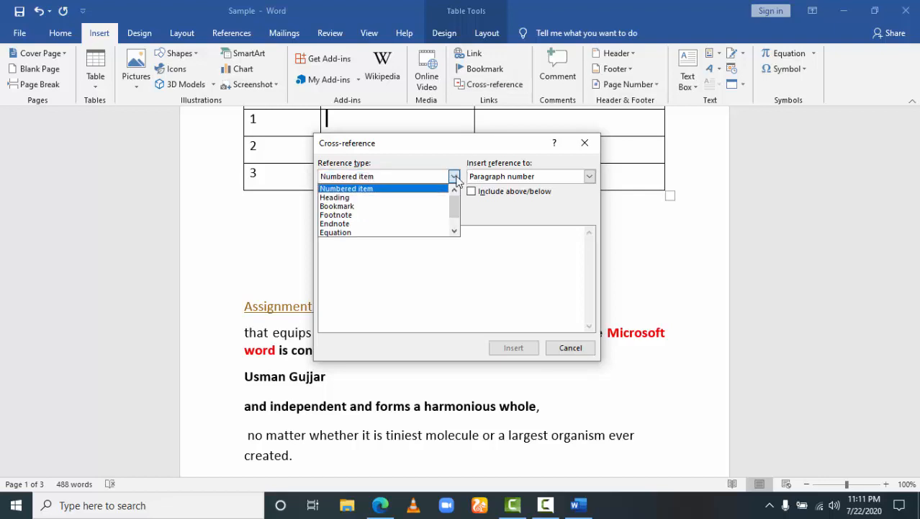
{"action": "left_click", "coordinate": [410, 198]}
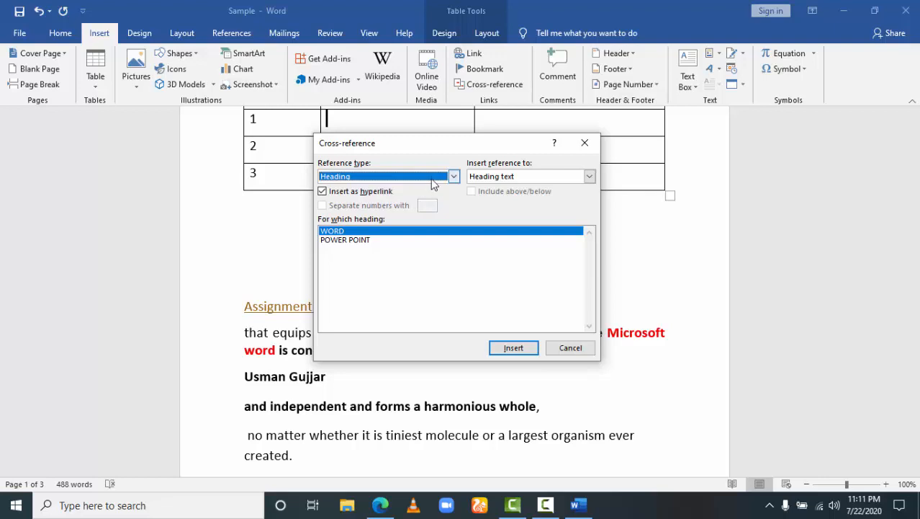
{"action": "left_click", "coordinate": [350, 255]}
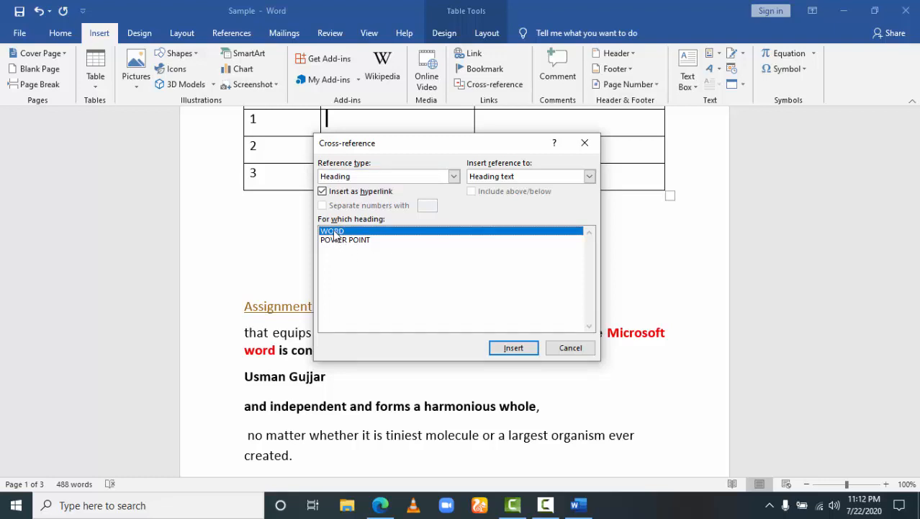
{"action": "left_click", "coordinate": [388, 176]}
{"action": "left_click", "coordinate": [384, 197]}
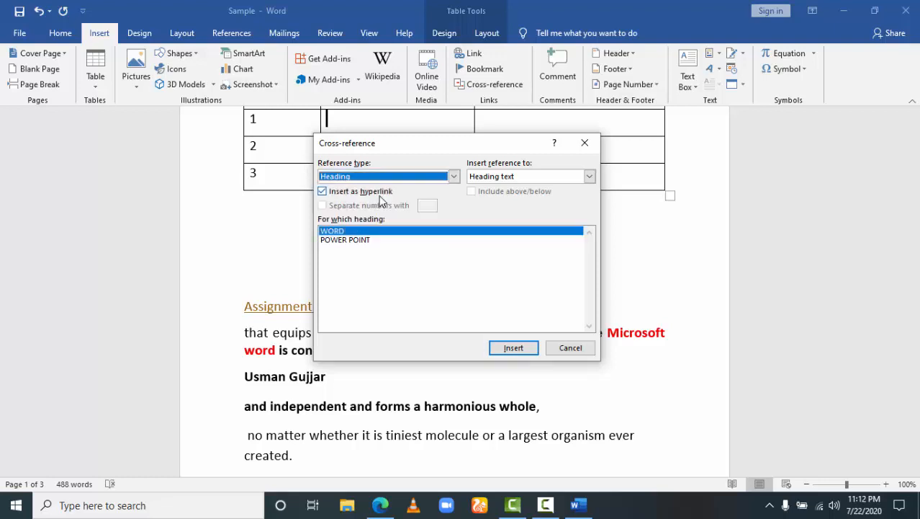
{"action": "left_click", "coordinate": [356, 232]}
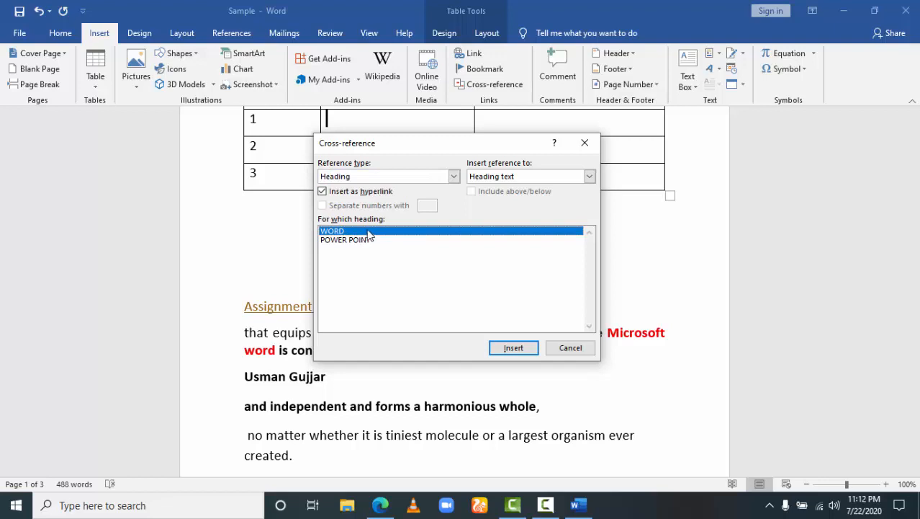
{"action": "left_click", "coordinate": [589, 176]}
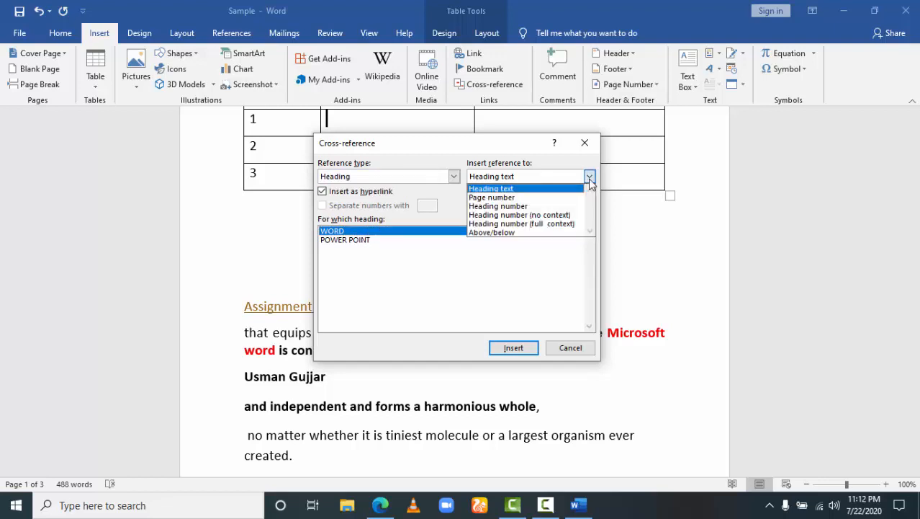
{"action": "left_click", "coordinate": [534, 190]}
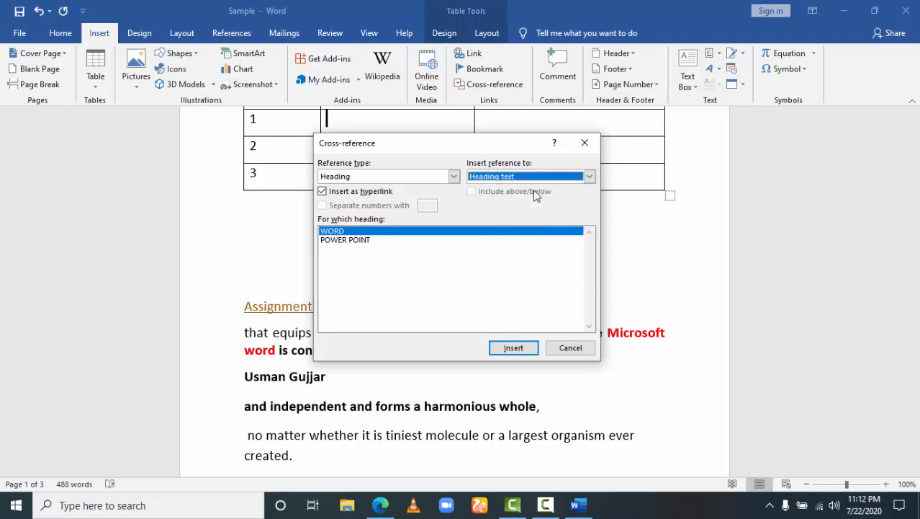
{"action": "left_click", "coordinate": [514, 348]}
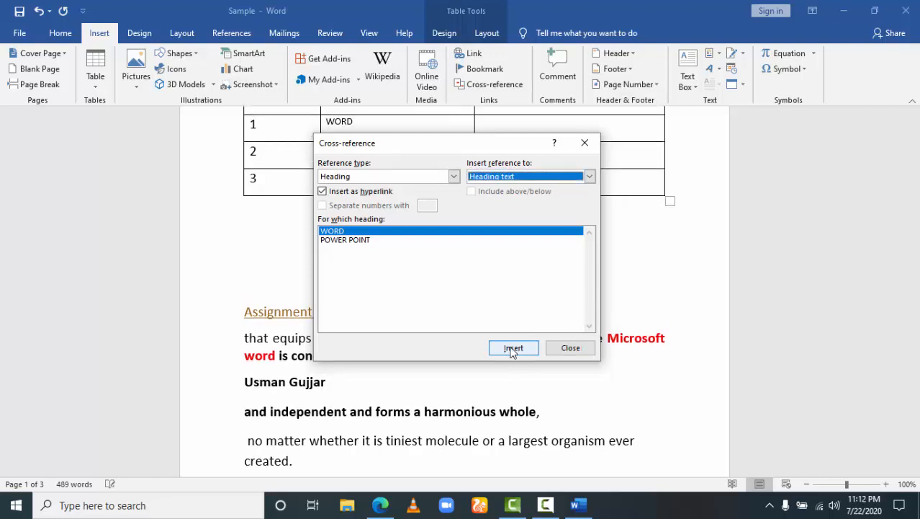
{"action": "left_click", "coordinate": [570, 347]}
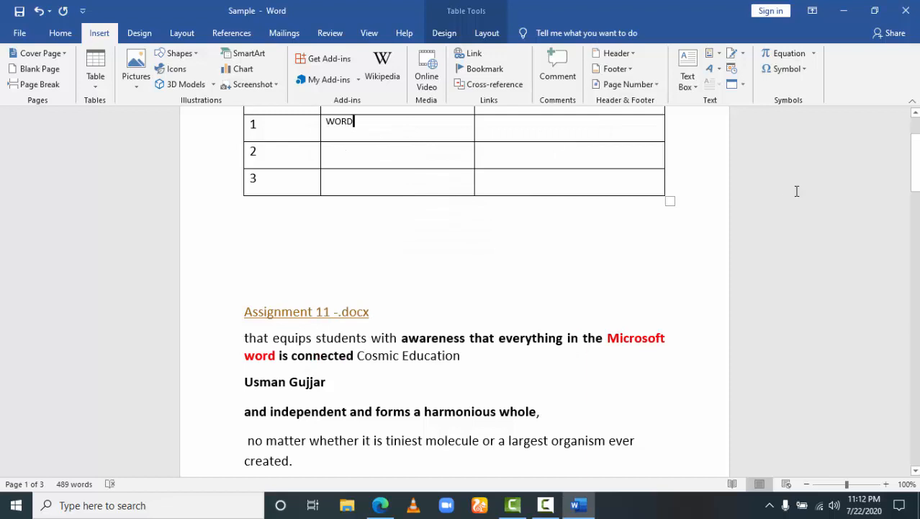
Insert a cross-reference to the WORD heading's page number in row 1's PAGE NO. cell
{"action": "left_click_drag", "start_coordinate": [911, 181], "coordinate": [912, 164]}
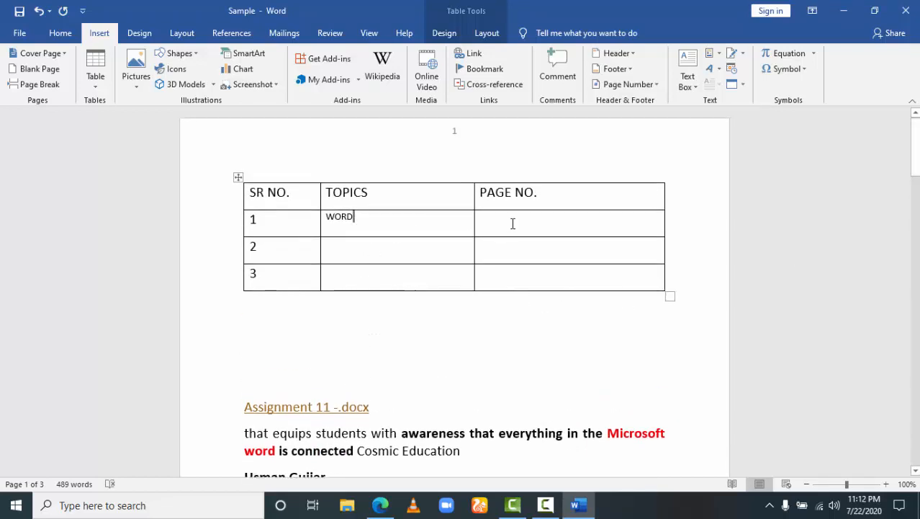
{"action": "left_click", "coordinate": [498, 85]}
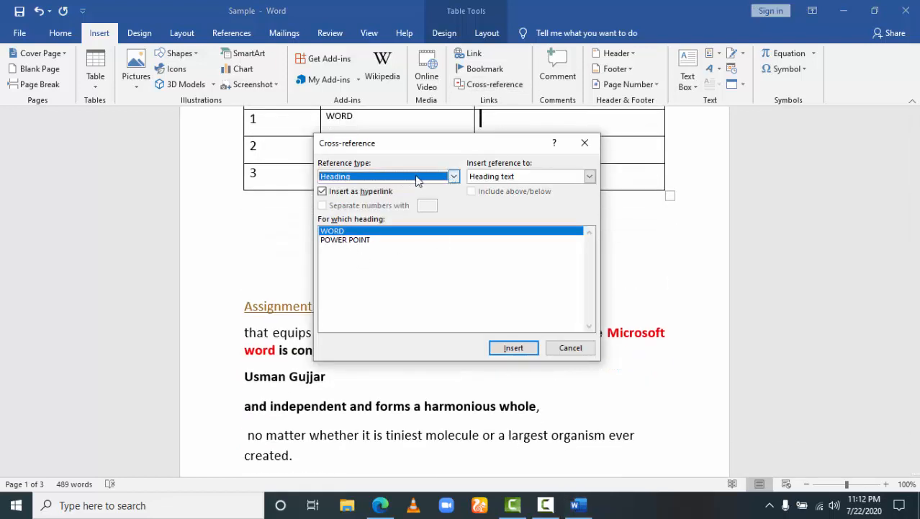
{"action": "left_click", "coordinate": [589, 177]}
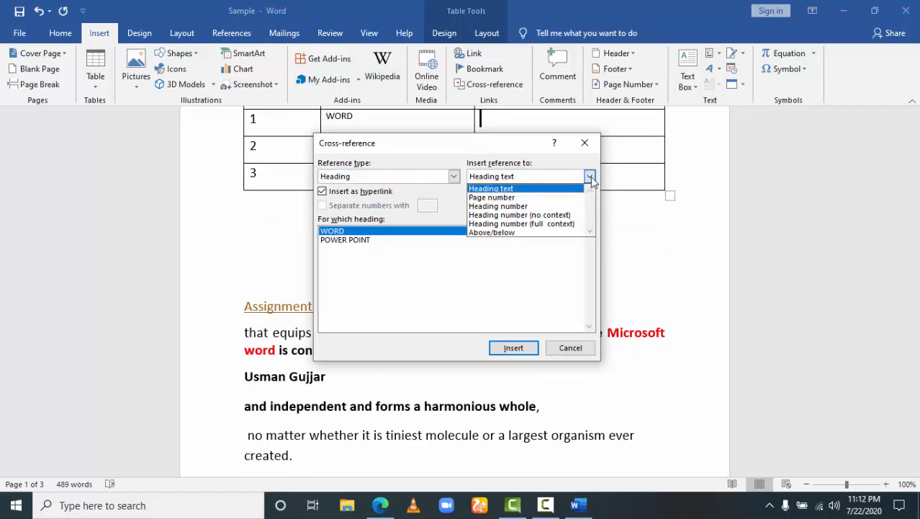
{"action": "left_click", "coordinate": [557, 197]}
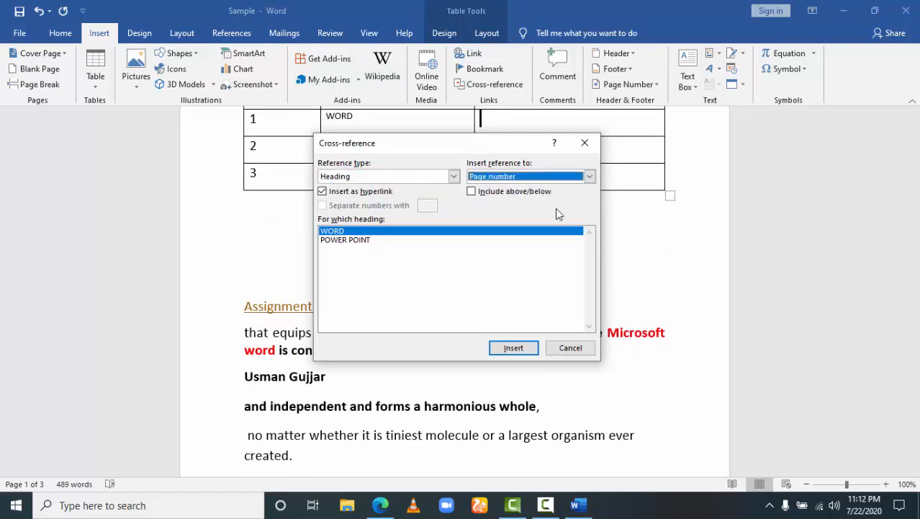
{"action": "left_click", "coordinate": [524, 349]}
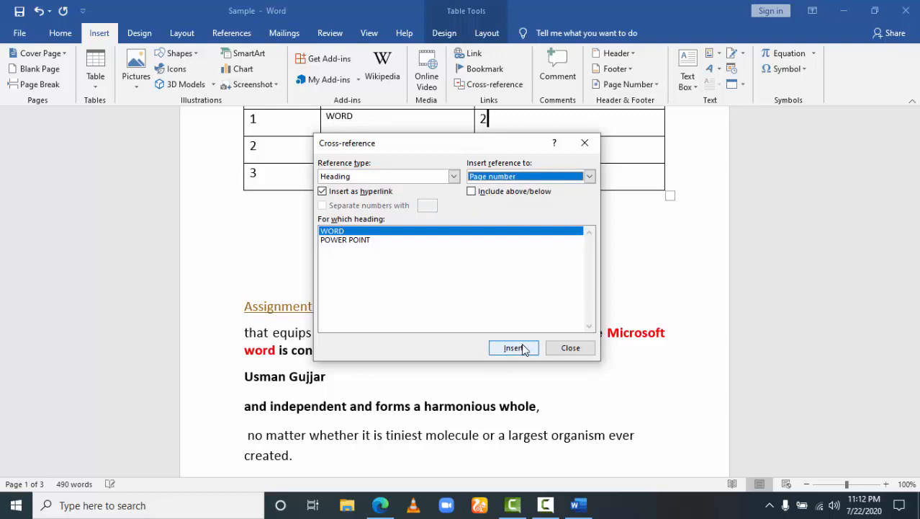
{"action": "left_click", "coordinate": [569, 348]}
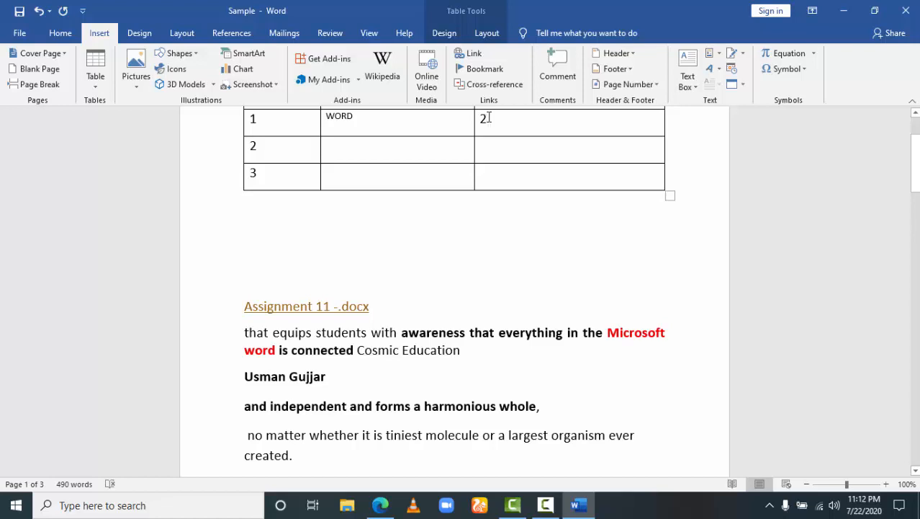
Insert a cross-reference to the heading text of the POWER POINT heading in row 2's TOPICS cell
{"action": "left_click", "coordinate": [348, 147]}
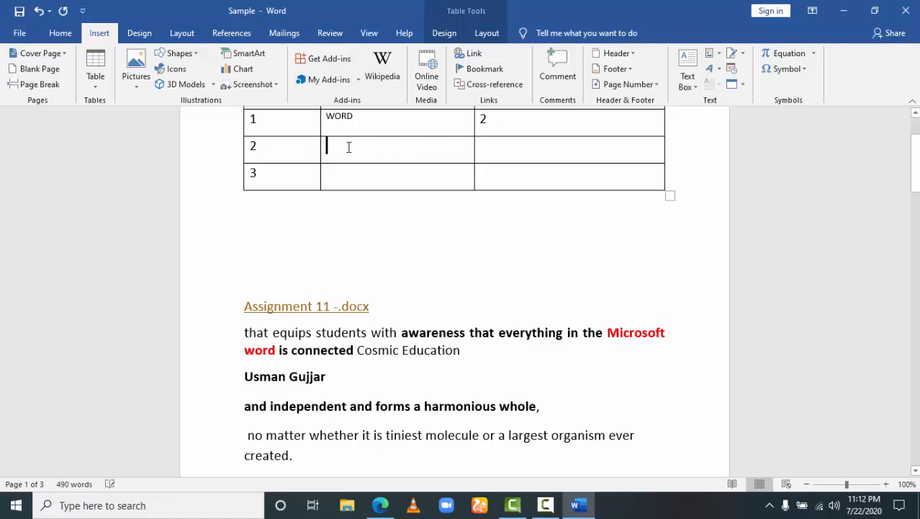
{"action": "left_click", "coordinate": [504, 85]}
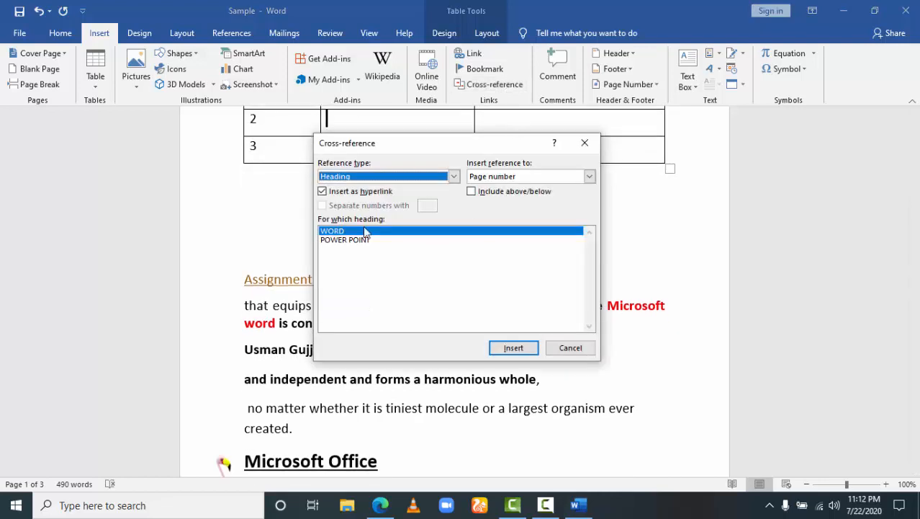
{"action": "left_click", "coordinate": [337, 242]}
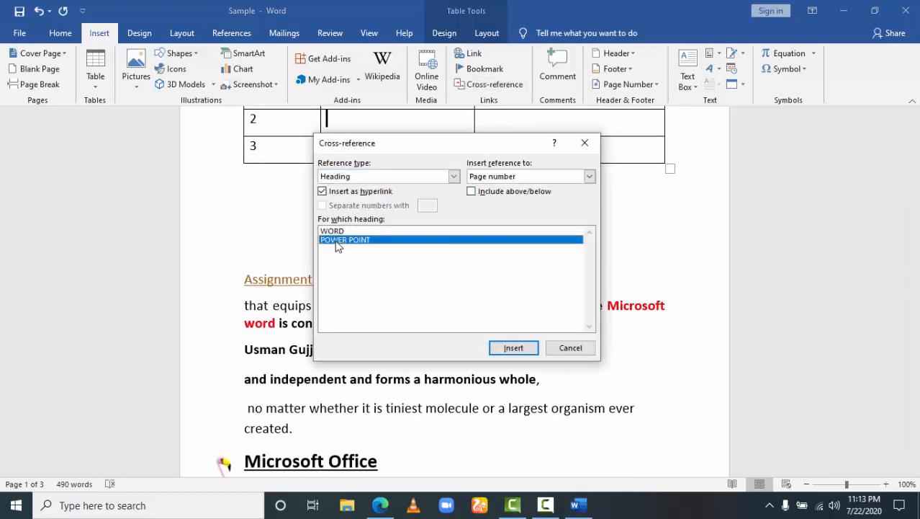
{"action": "left_click", "coordinate": [590, 177]}
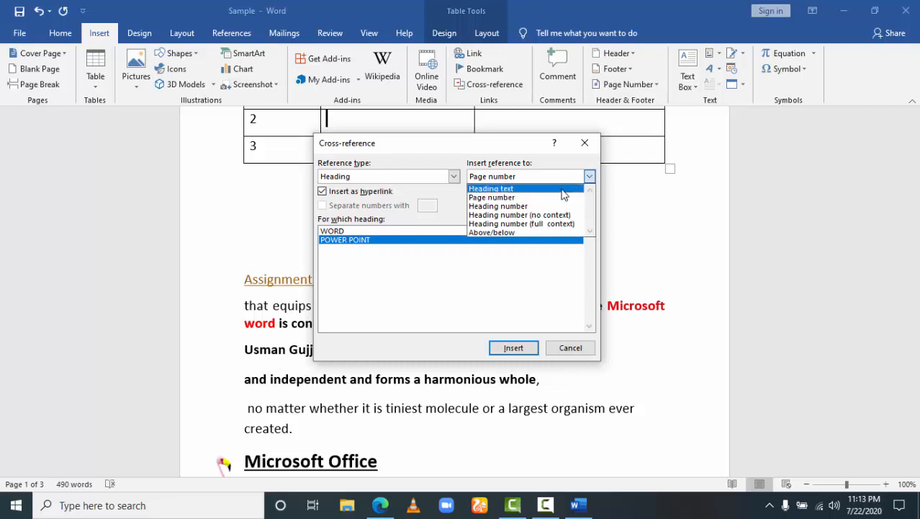
{"action": "left_click", "coordinate": [564, 189]}
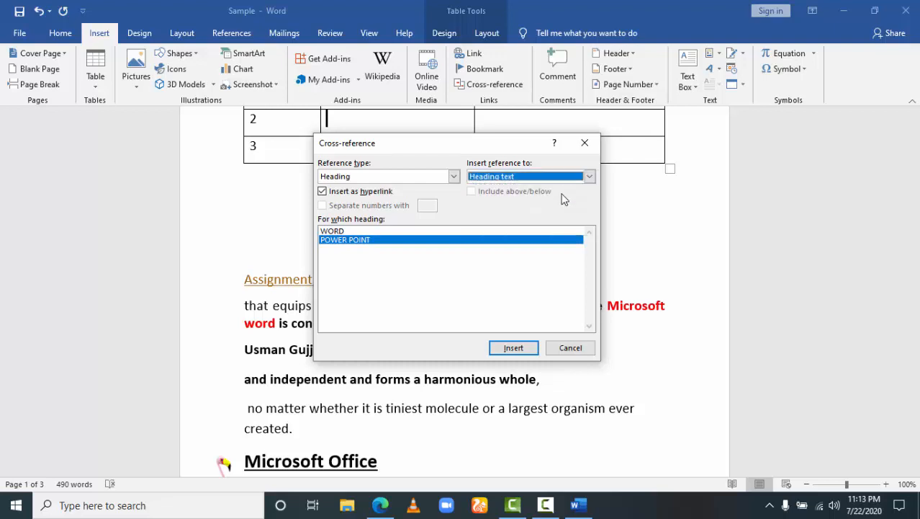
{"action": "left_click", "coordinate": [513, 348]}
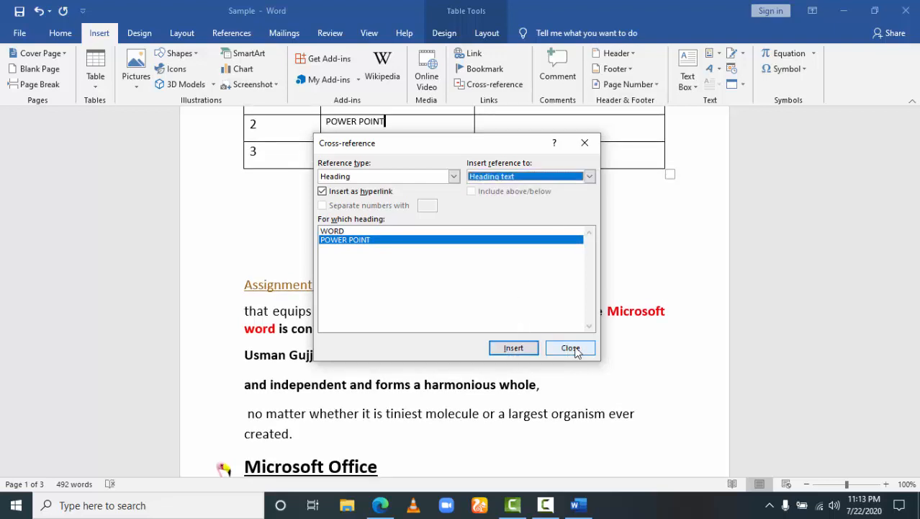
{"action": "left_click", "coordinate": [580, 350]}
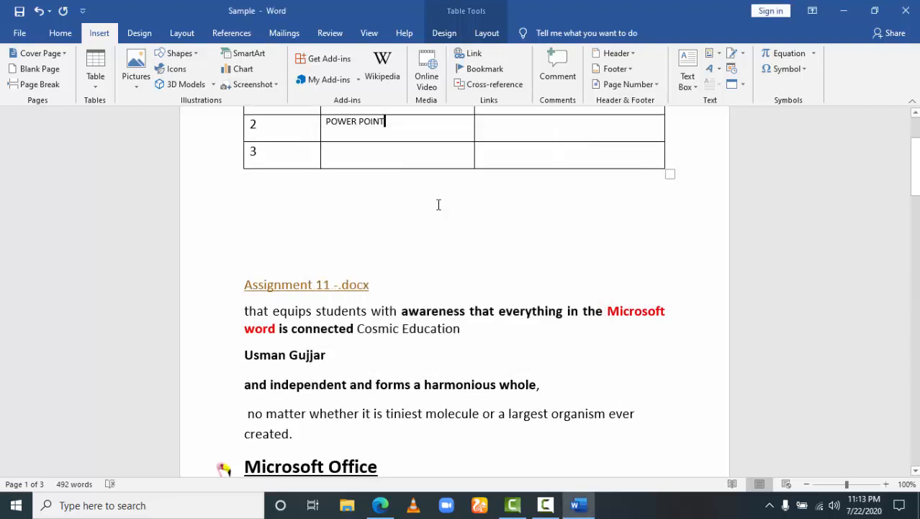
Insert a cross-reference to the POWER POINT heading's page number in row 2's PAGE NO. cell
{"action": "left_click", "coordinate": [512, 123]}
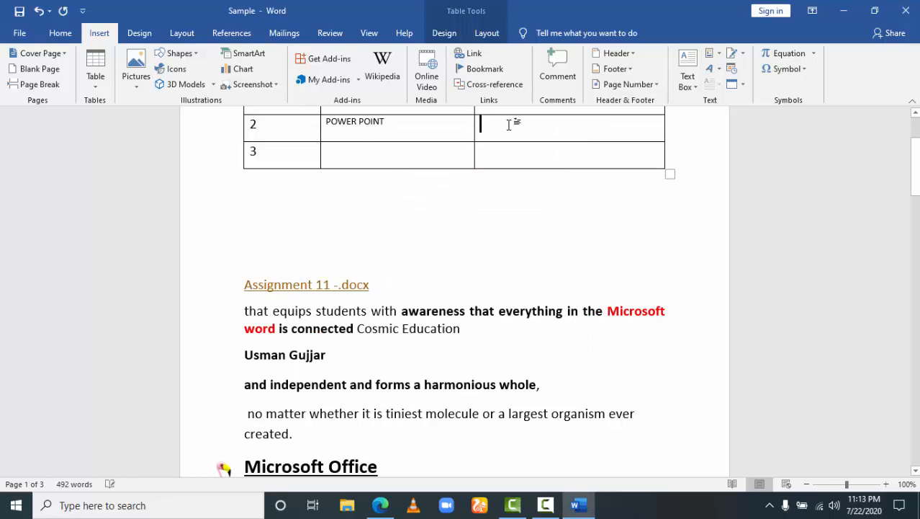
{"action": "left_click", "coordinate": [477, 85]}
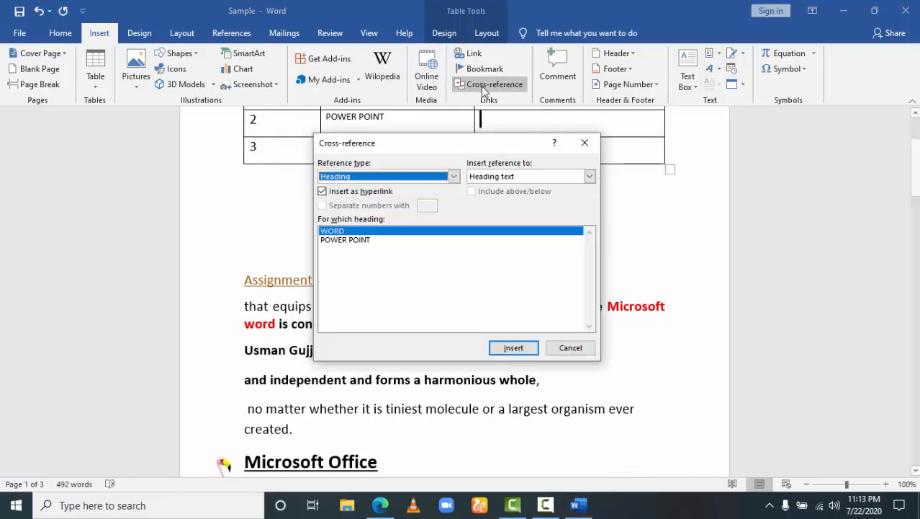
{"action": "left_click", "coordinate": [351, 239]}
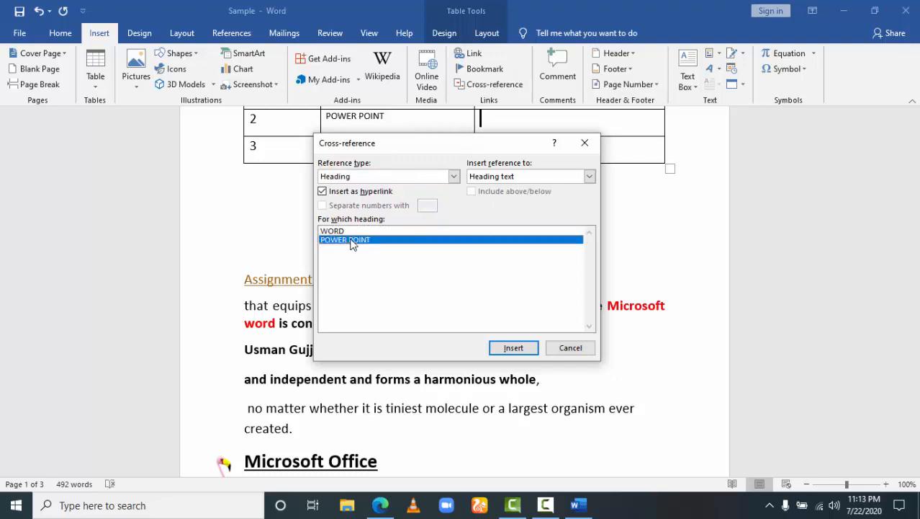
{"action": "left_click", "coordinate": [589, 178]}
{"action": "left_click", "coordinate": [564, 196]}
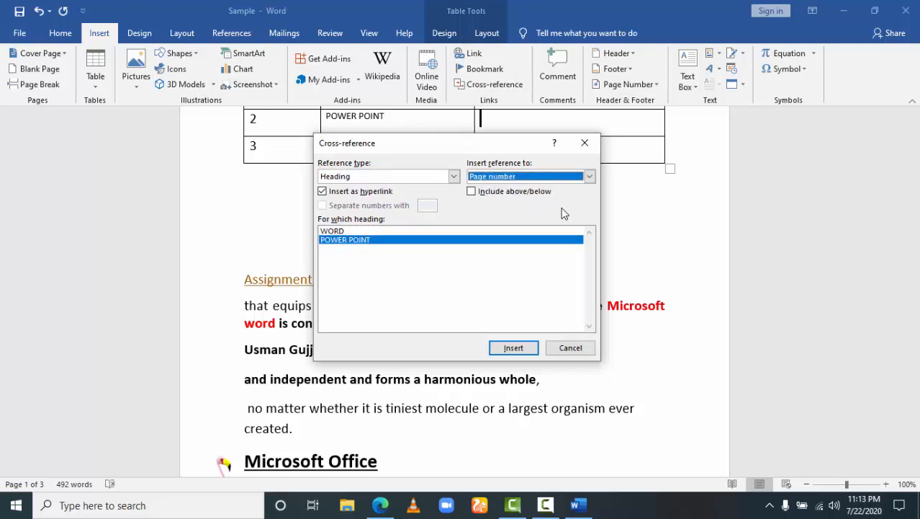
{"action": "left_click", "coordinate": [514, 348]}
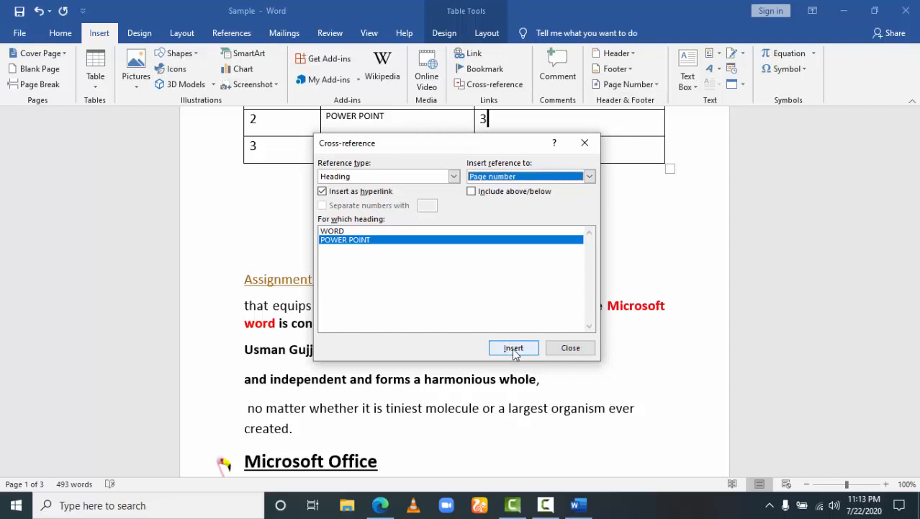
{"action": "left_click", "coordinate": [569, 348]}
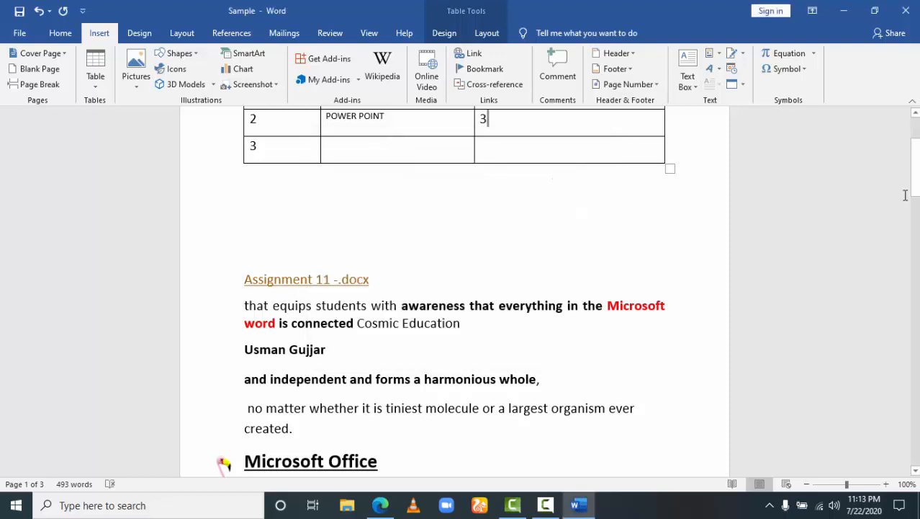
Follow the WORD topic and page number cross-references in row 1 of the page 1 table to test both links
{"action": "left_click_drag", "start_coordinate": [915, 180], "coordinate": [915, 163]}
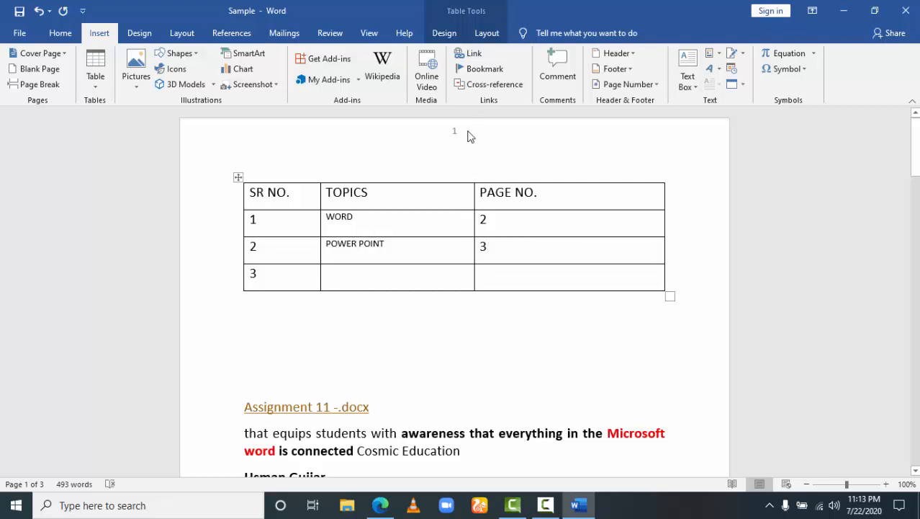
{"action": "left_click", "coordinate": [342, 217], "text": "ctrl"}
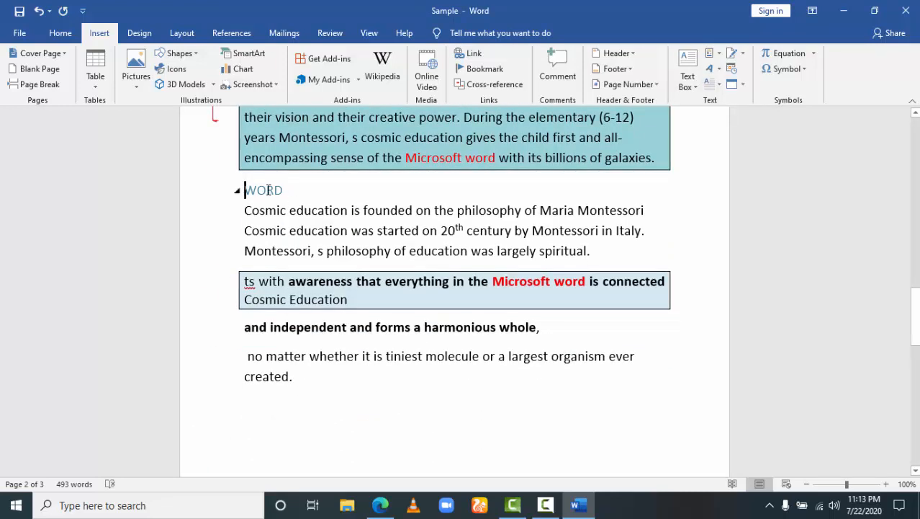
{"action": "left_click_drag", "start_coordinate": [283, 189], "coordinate": [247, 189]}
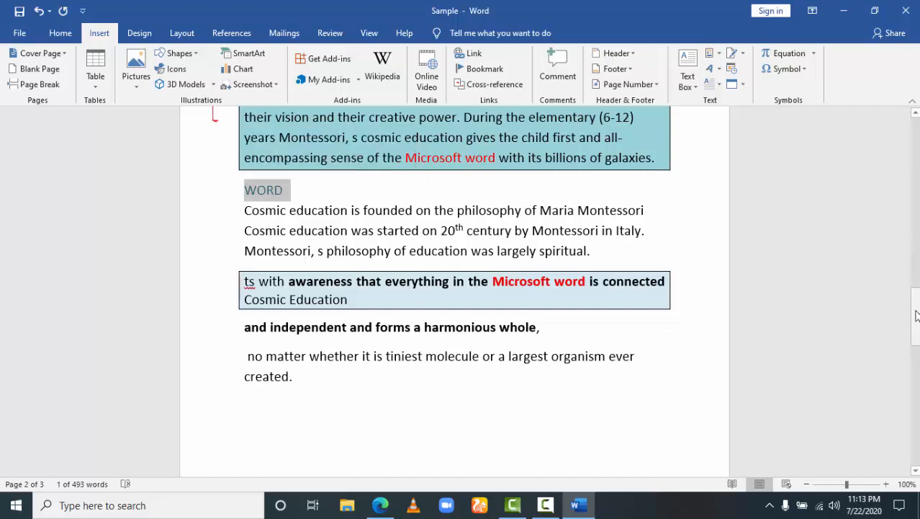
{"action": "left_click_drag", "start_coordinate": [915, 316], "coordinate": [917, 117]}
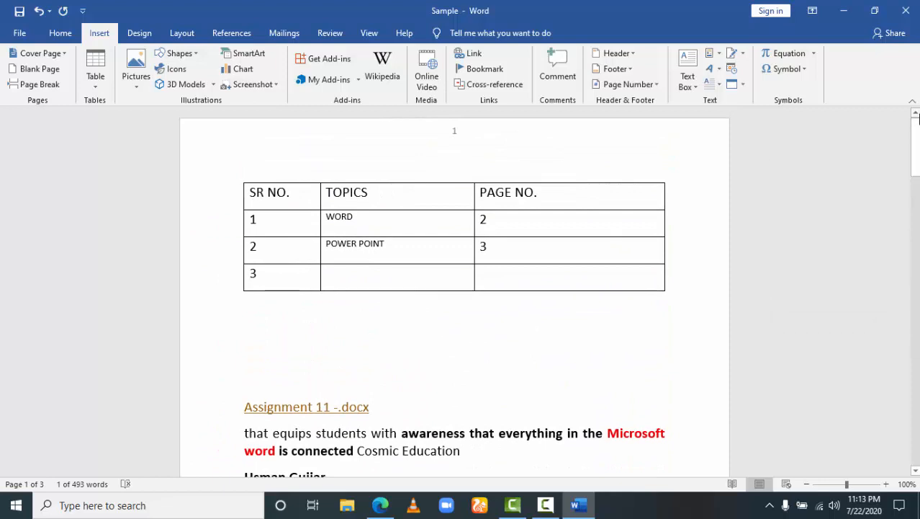
{"action": "left_click", "coordinate": [483, 222], "text": "ctrl"}
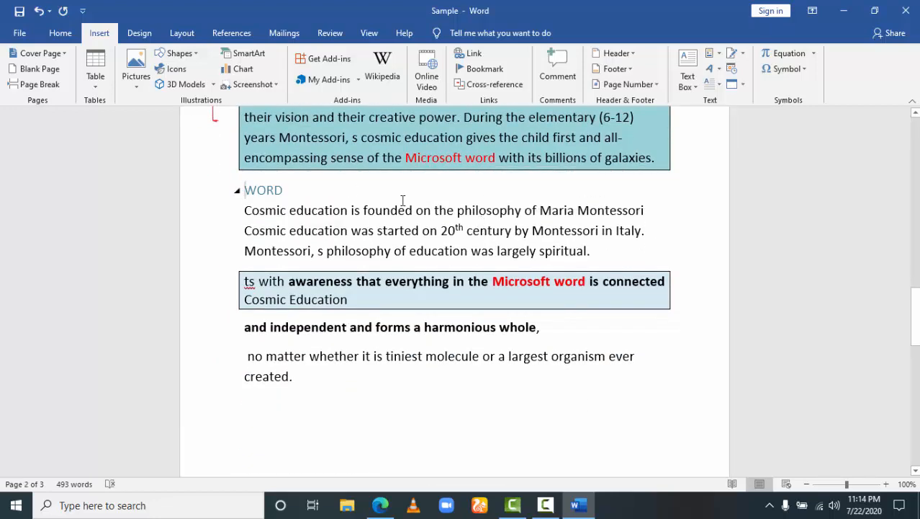
Follow the POWER POINT topic and page number cross-references in row 2 of the table to test both links
{"action": "left_click_drag", "start_coordinate": [915, 317], "coordinate": [916, 137]}
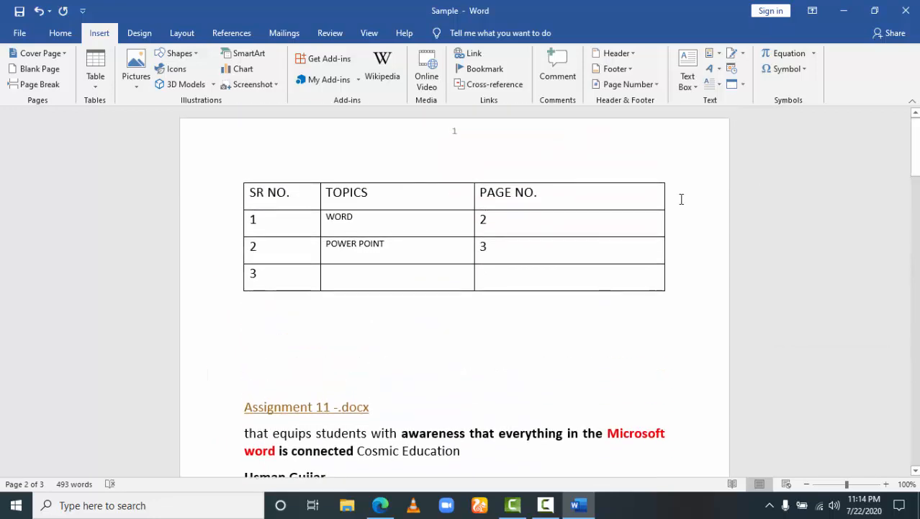
{"action": "left_click", "coordinate": [362, 243], "text": "ctrl"}
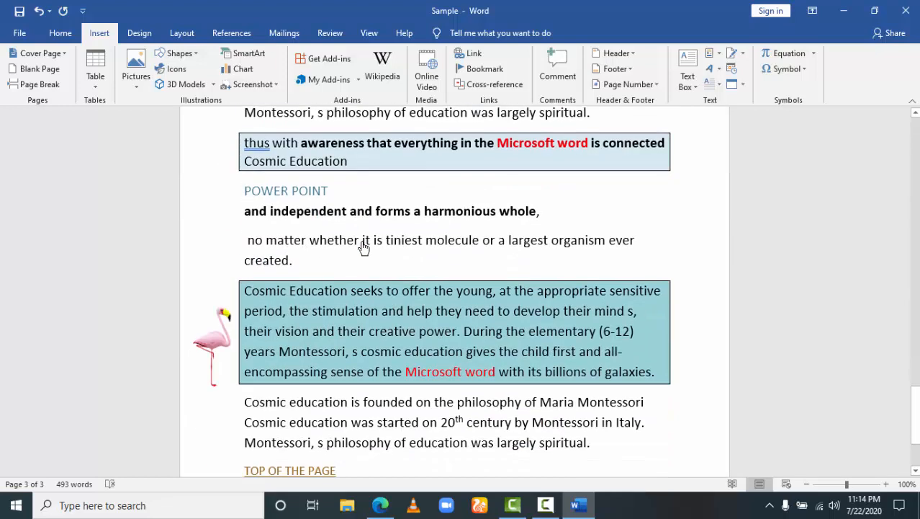
{"action": "left_click_drag", "start_coordinate": [328, 190], "coordinate": [263, 188]}
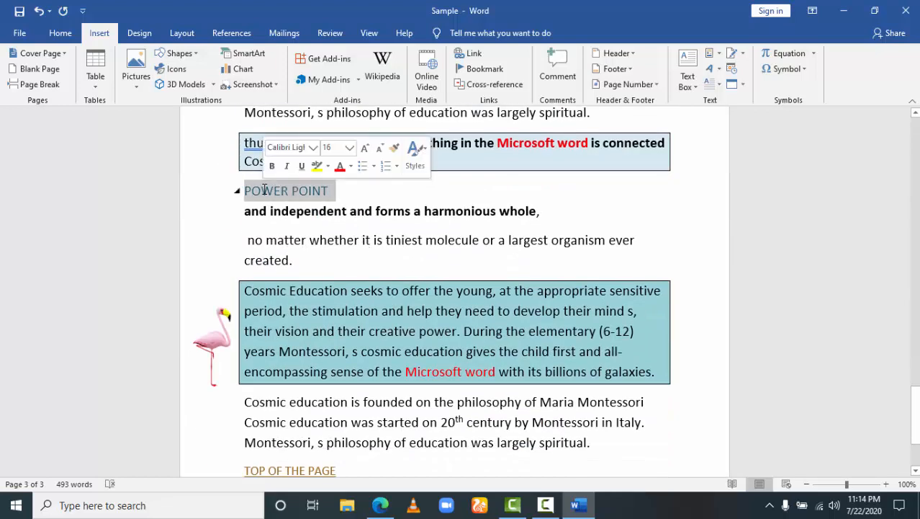
{"action": "key", "text": "Up"}
{"action": "key", "text": "Up"}
{"action": "key", "text": "Up"}
{"action": "key", "text": "Up"}
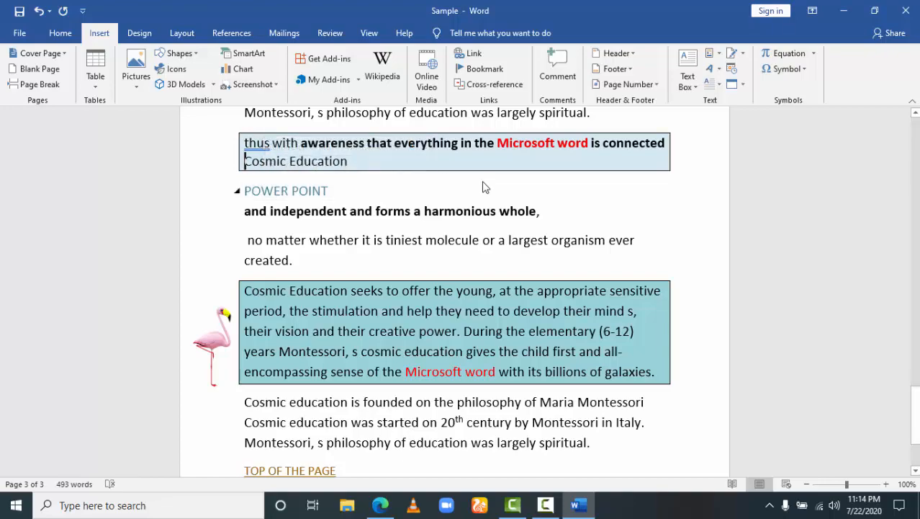
{"action": "key", "text": "Up"}
{"action": "key", "text": "Up"}
{"action": "key", "text": "Up"}
{"action": "key", "text": "Up"}
{"action": "key", "text": "Up"}
{"action": "key", "text": "Up"}
{"action": "key", "text": "Up"}
{"action": "key", "text": "Up"}
{"action": "key", "text": "Up"}
{"action": "key", "text": "Up"}
{"action": "key", "text": "Up"}
{"action": "key", "text": "Up"}
{"action": "key", "text": "Up"}
{"action": "key", "text": "Up"}
{"action": "key", "text": "Up"}
{"action": "key", "text": "Up"}
{"action": "key", "text": "Up"}
{"action": "key", "text": "Up"}
{"action": "key", "text": "Up"}
{"action": "key", "text": "Up"}
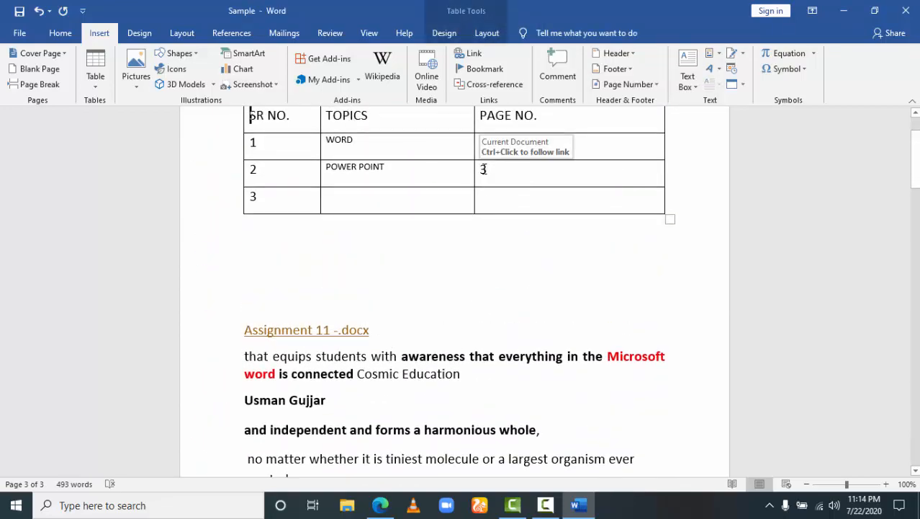
{"action": "double_click", "coordinate": [485, 173]}
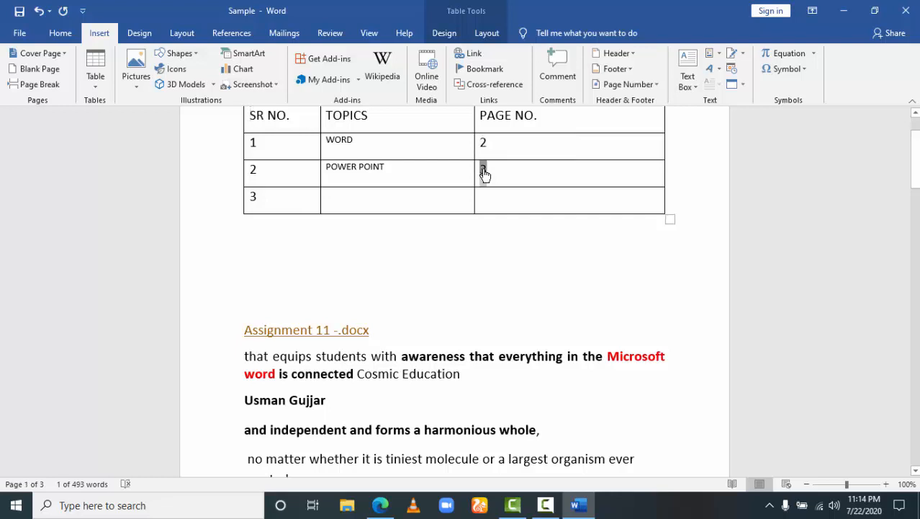
{"action": "left_click", "coordinate": [485, 172], "text": "ctrl"}
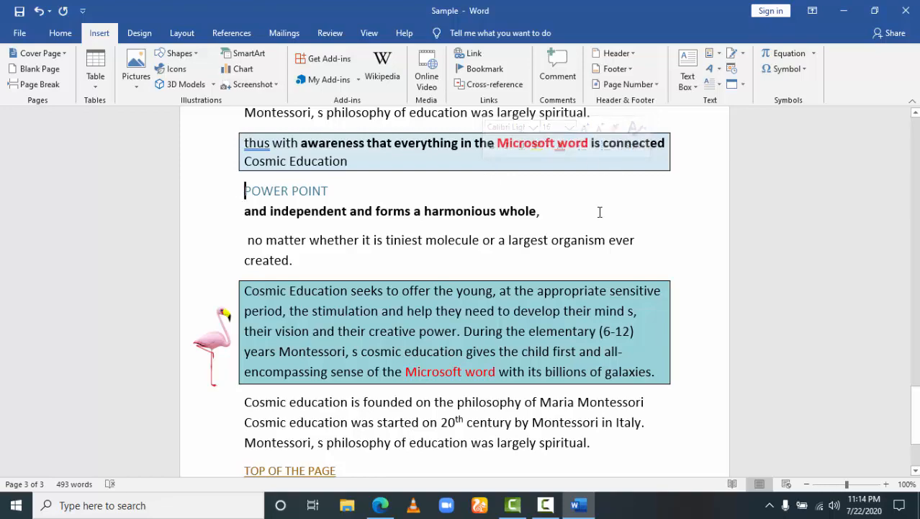
Delete the surplus blank lines between the page 1 topics table and the Assignment 11 -.docx link
{"action": "key", "text": "Up"}
{"action": "scroll", "coordinate": [604, 214], "scroll_direction": "up", "scroll_amount": 8}
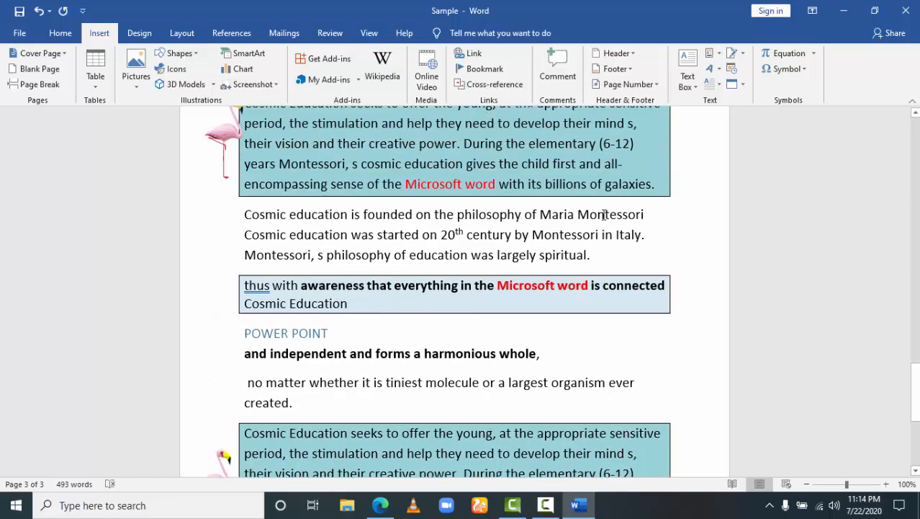
{"action": "key", "text": "Up"}
{"action": "key", "text": "Up"}
{"action": "key", "text": "Up"}
{"action": "key", "text": "Up"}
{"action": "key", "text": "Up"}
{"action": "key", "text": "Up"}
{"action": "key", "text": "Up"}
{"action": "key", "text": "Up"}
{"action": "key", "text": "Up"}
{"action": "key", "text": "Up"}
{"action": "key", "text": "Up"}
{"action": "key", "text": "Up"}
{"action": "key", "text": "Up"}
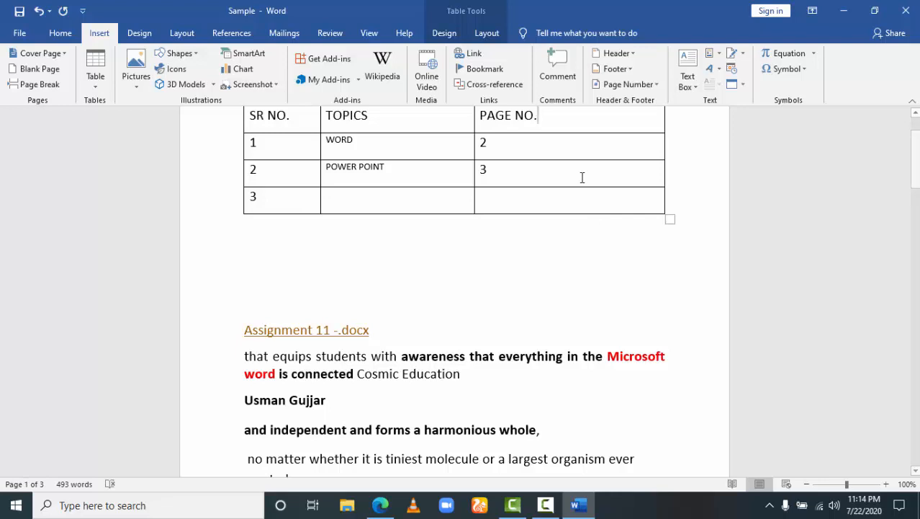
{"action": "left_click", "coordinate": [535, 283]}
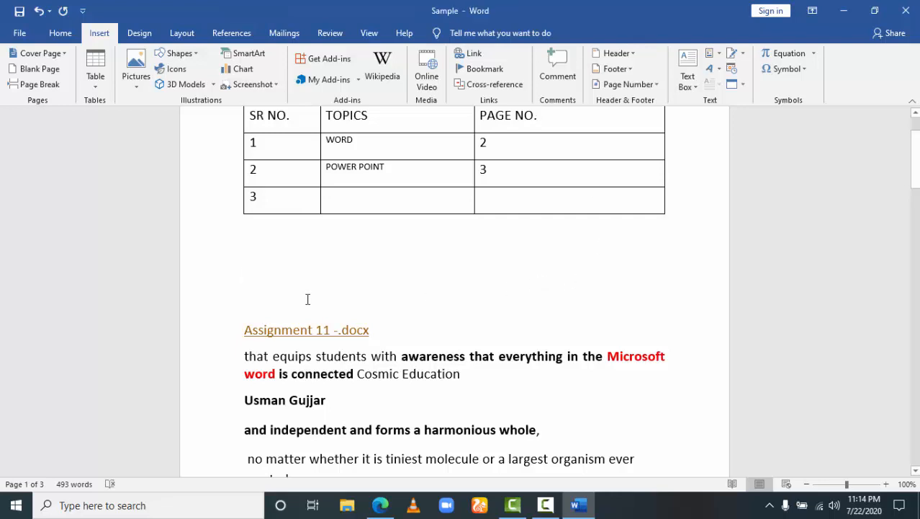
{"action": "key", "text": "BackSpace"}
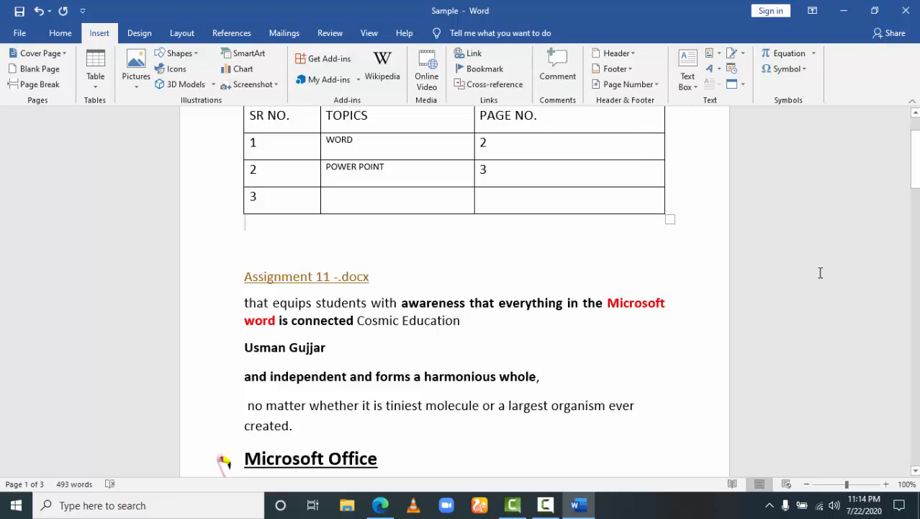
Add the comment "This is the 20th century" to the words "20th century" under the WORD heading on page 2
{"action": "left_click_drag", "start_coordinate": [914, 158], "coordinate": [915, 267]}
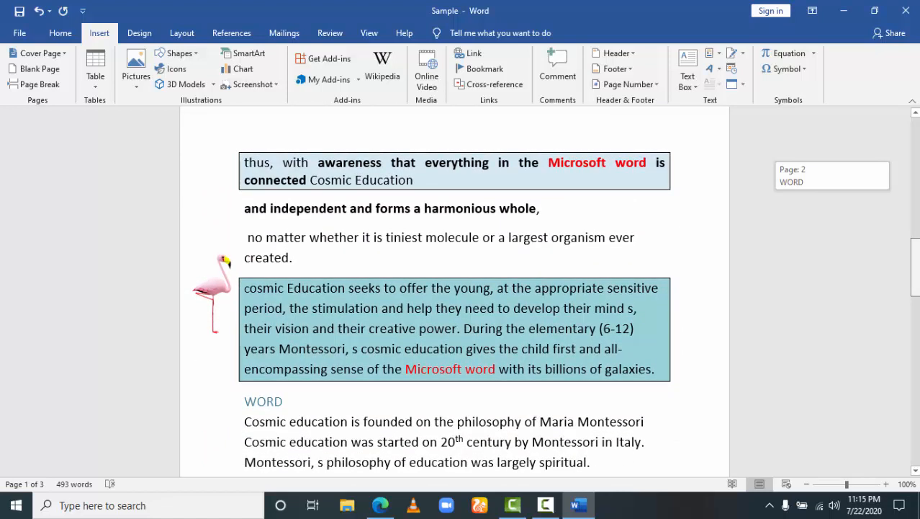
{"action": "scroll", "coordinate": [454, 288], "scroll_direction": "down", "scroll_amount": 4}
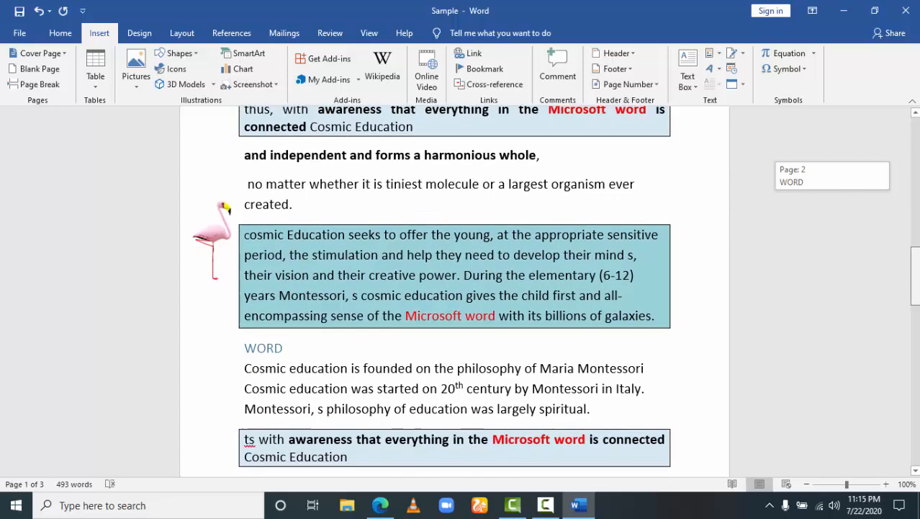
{"action": "scroll", "coordinate": [561, 391], "scroll_direction": "down", "scroll_amount": 1}
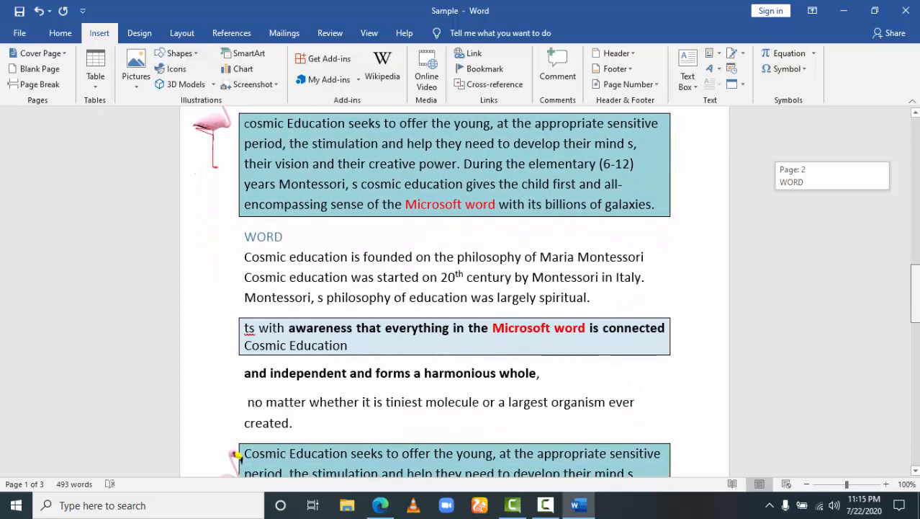
{"action": "scroll", "coordinate": [486, 298], "scroll_direction": "down", "scroll_amount": 2}
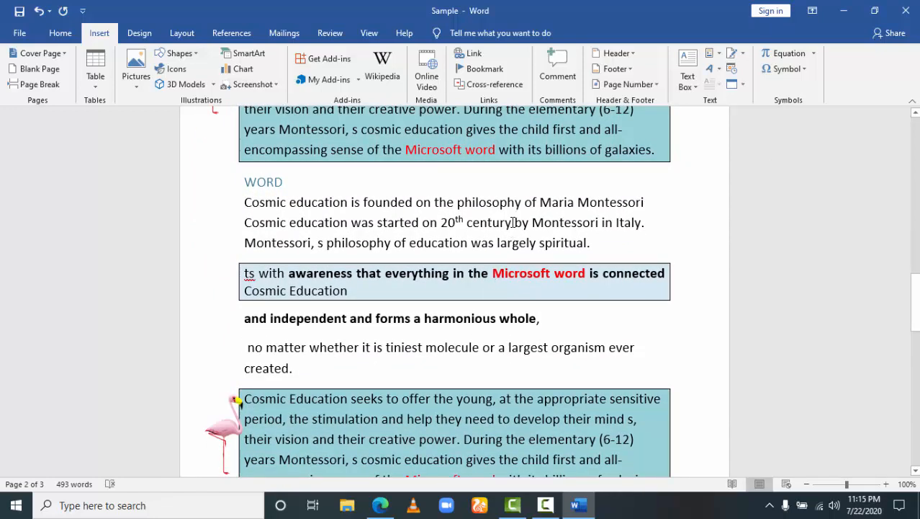
{"action": "left_click_drag", "start_coordinate": [514, 221], "coordinate": [453, 222]}
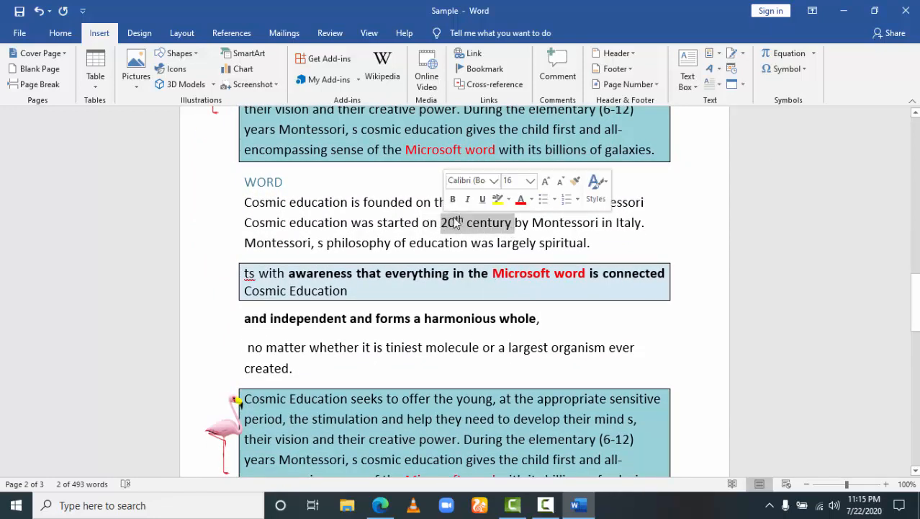
{"action": "left_click", "coordinate": [553, 65]}
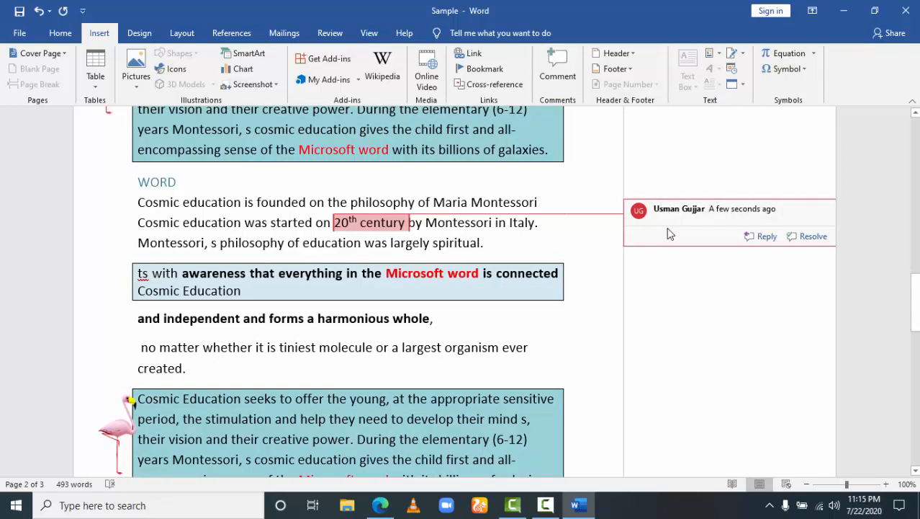
{"action": "type", "text": "This i"}
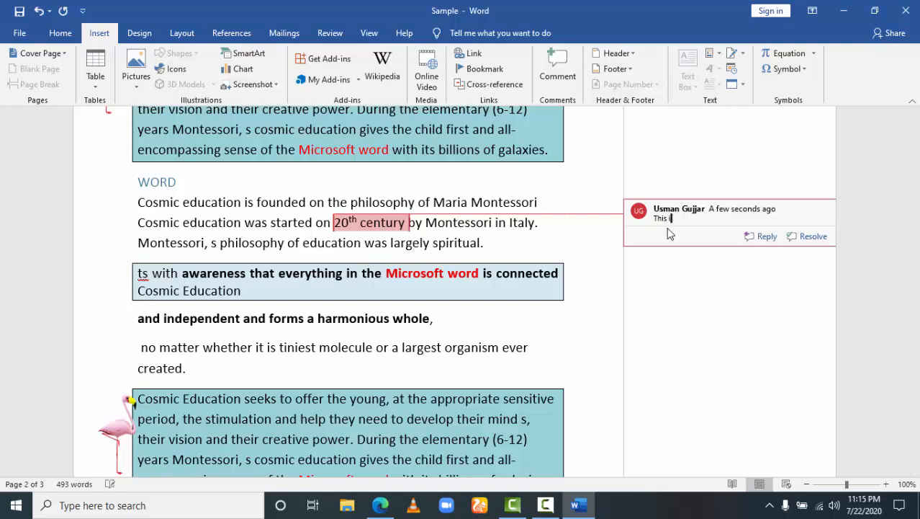
{"action": "type", "text": "s the 20th century"}
{"action": "key", "text": "Return"}
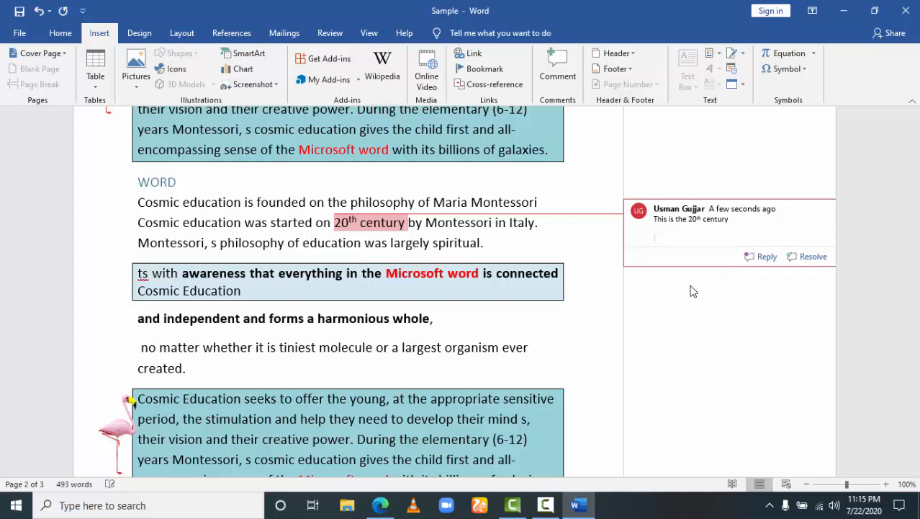
{"action": "key", "text": "BackSpace"}
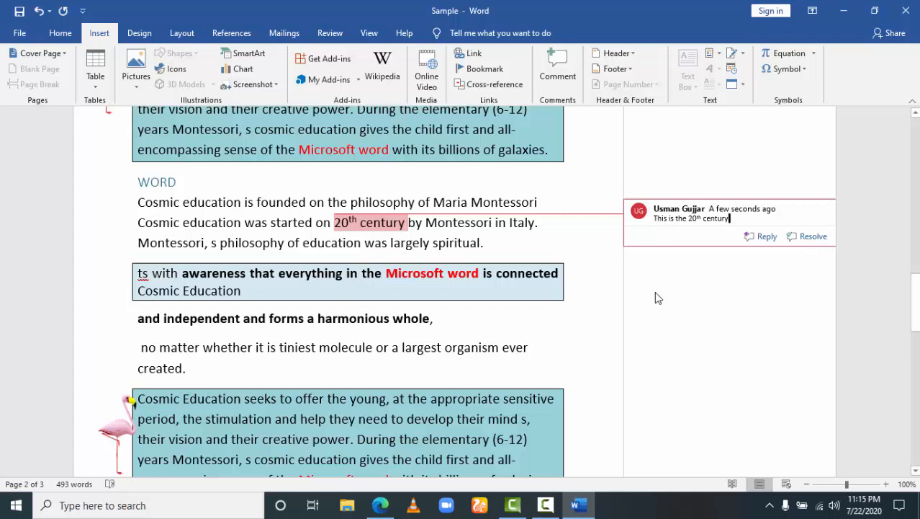
{"action": "left_click", "coordinate": [420, 270]}
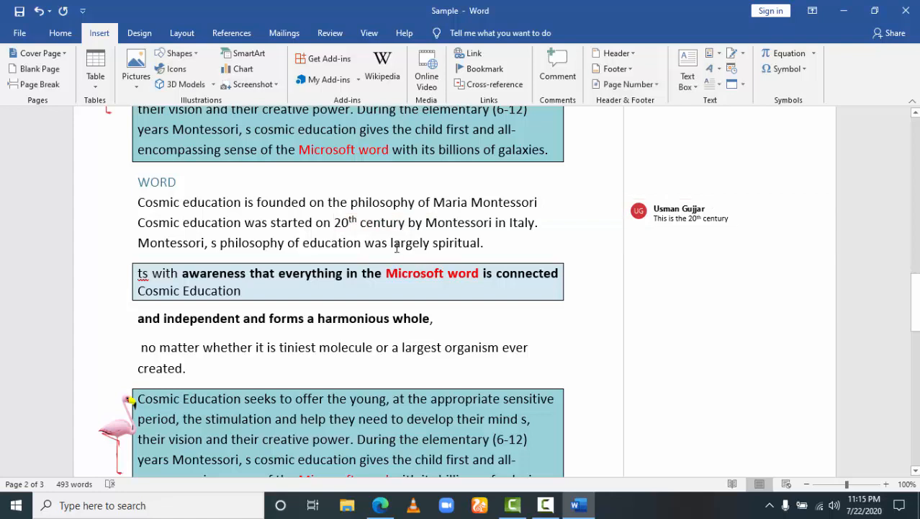
Reply "Which century????" to the comment on "20th century" and add a second, empty reply
{"action": "left_click", "coordinate": [641, 220]}
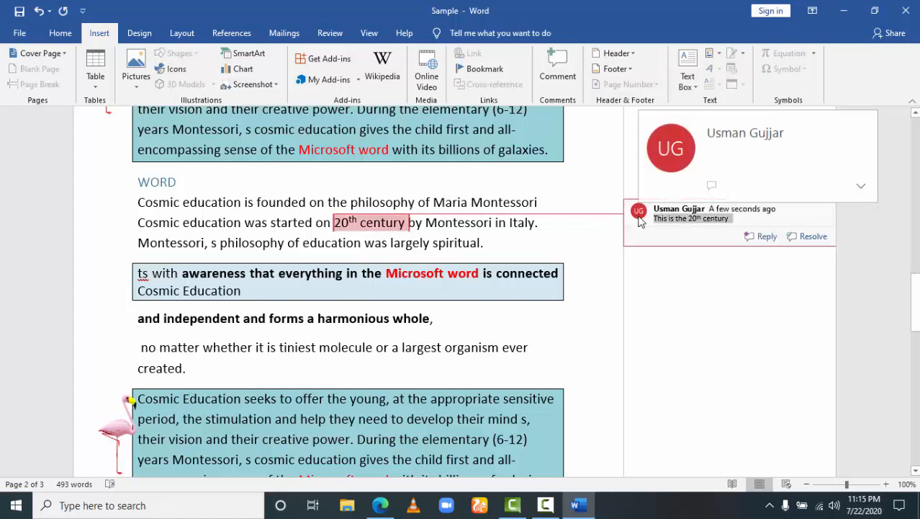
{"action": "left_click", "coordinate": [768, 235]}
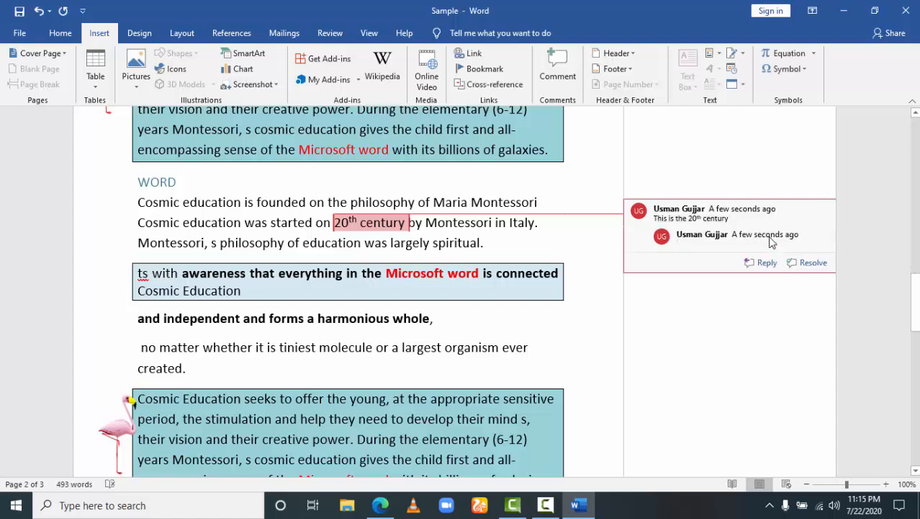
{"action": "type", "text": "wh"}
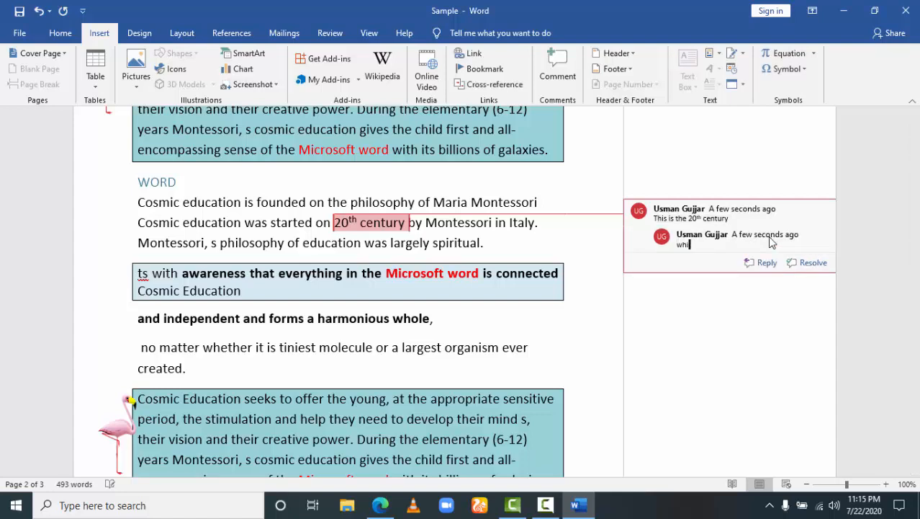
{"action": "type", "text": "ich century????"}
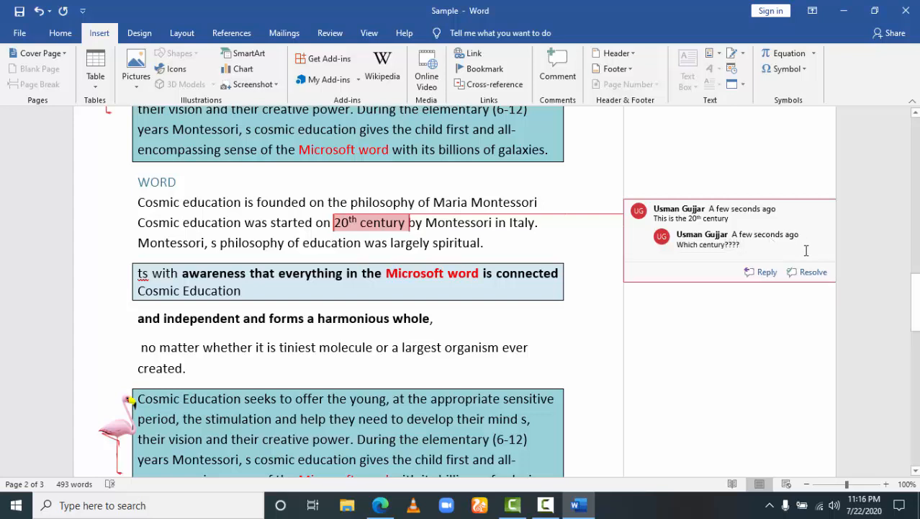
{"action": "left_click", "coordinate": [766, 274]}
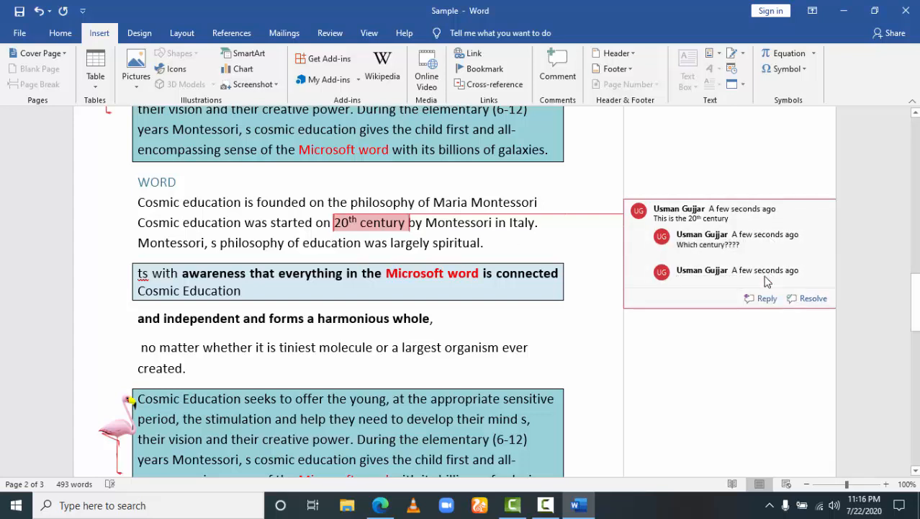
{"action": "left_click", "coordinate": [515, 367]}
{"action": "left_click", "coordinate": [469, 348]}
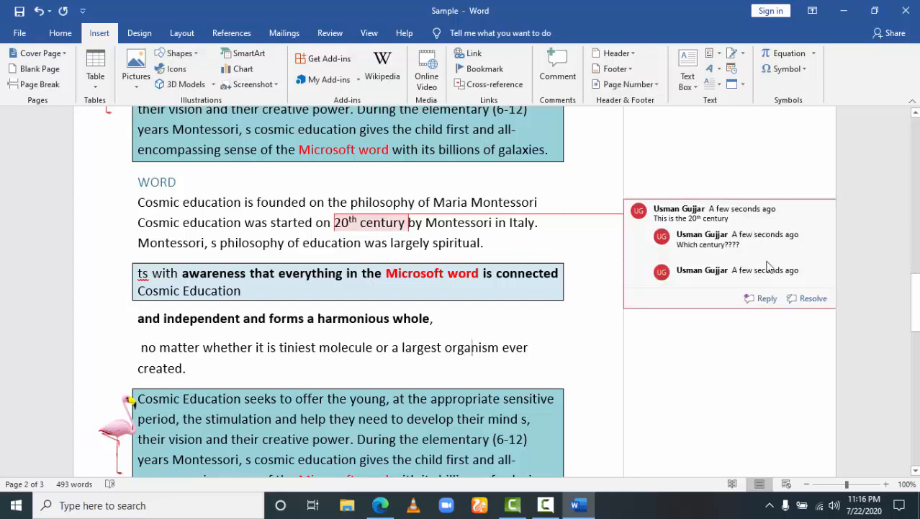
{"action": "mouse_move", "coordinate": [914, 320]}
{"action": "left_mouse_down"}
{"action": "mouse_move", "coordinate": [915, 296]}
{"action": "mouse_move", "coordinate": [915, 330]}
{"action": "left_mouse_up"}
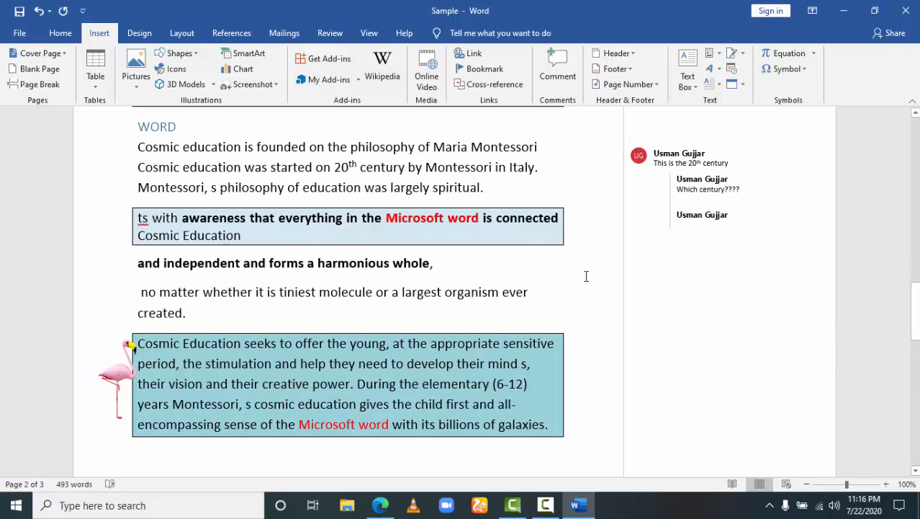
{"action": "left_click", "coordinate": [633, 228]}
Insert the built-in Blank (Three Columns) header into the document
{"action": "left_click_drag", "start_coordinate": [916, 308], "coordinate": [916, 139]}
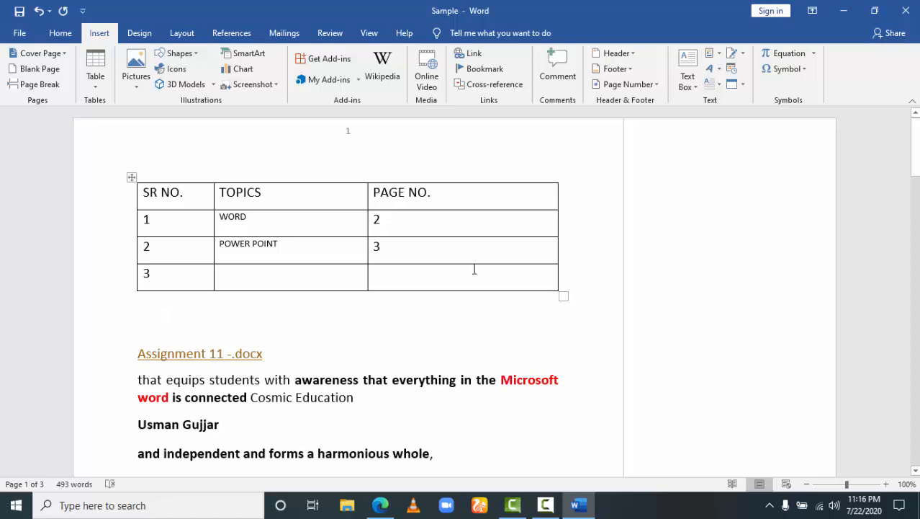
{"action": "left_click", "coordinate": [621, 54]}
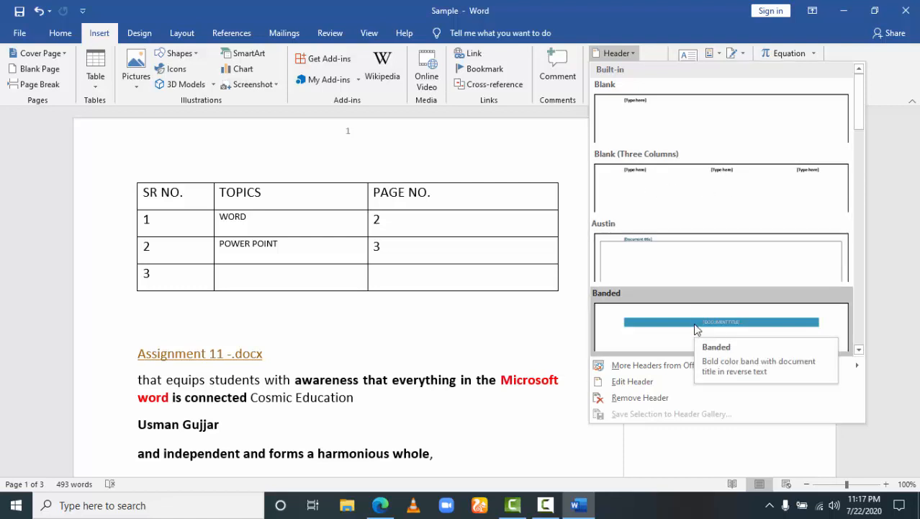
{"action": "left_click", "coordinate": [705, 198]}
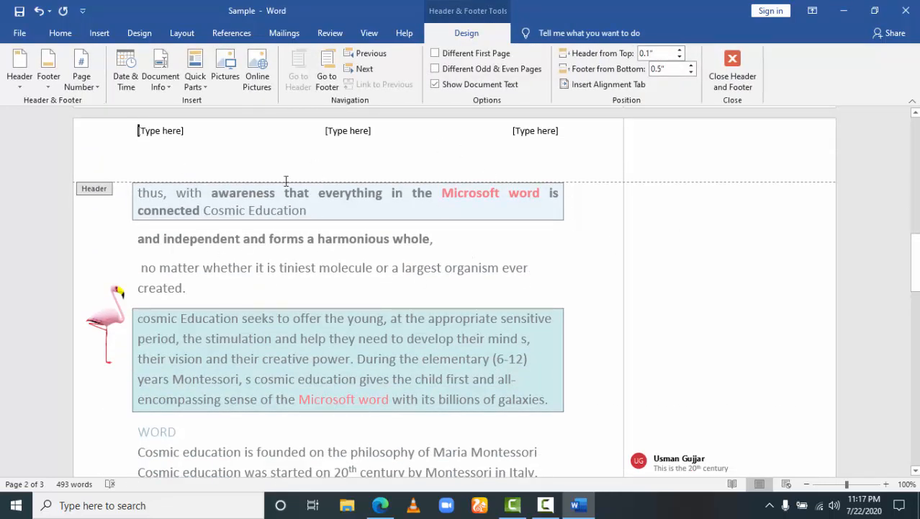
Fill the three header placeholders with "Computer", "1" and the person's first name, and return to the body text
{"action": "left_click", "coordinate": [173, 130]}
{"action": "left_click", "coordinate": [179, 130]}
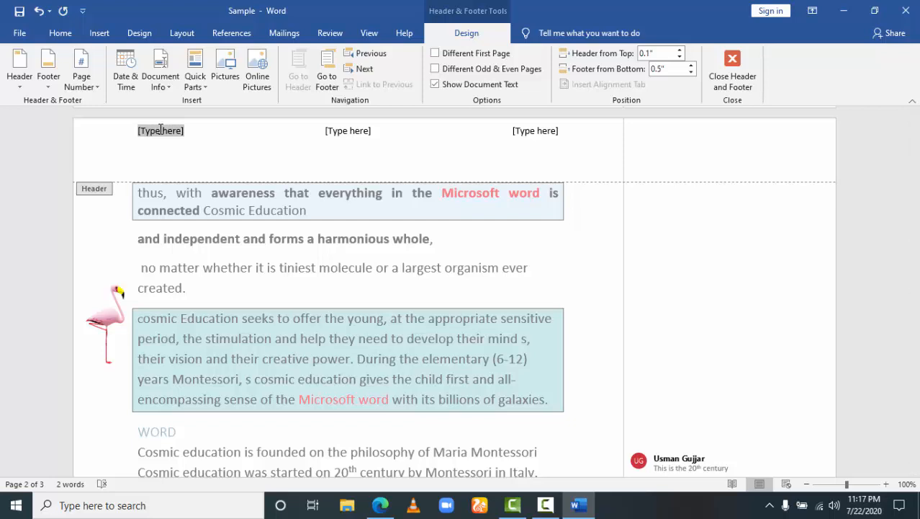
{"action": "type", "text": "computer"}
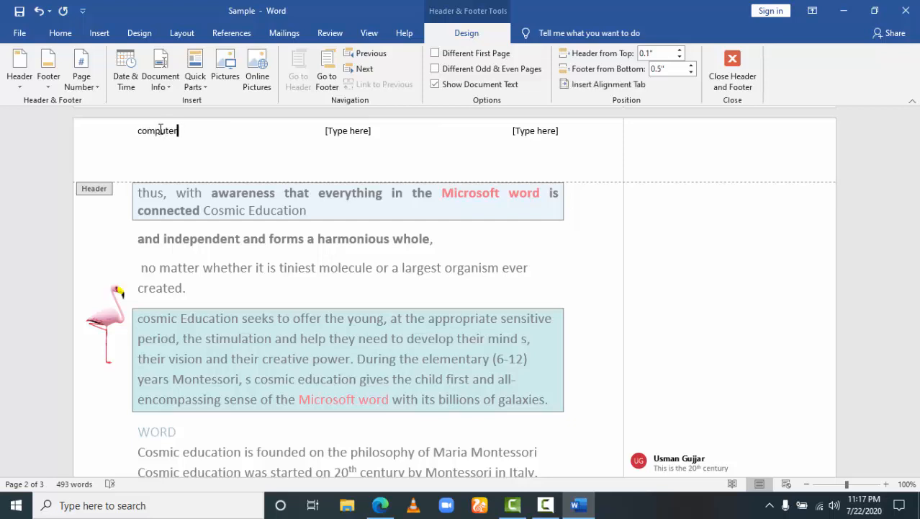
{"action": "key", "text": "Tab"}
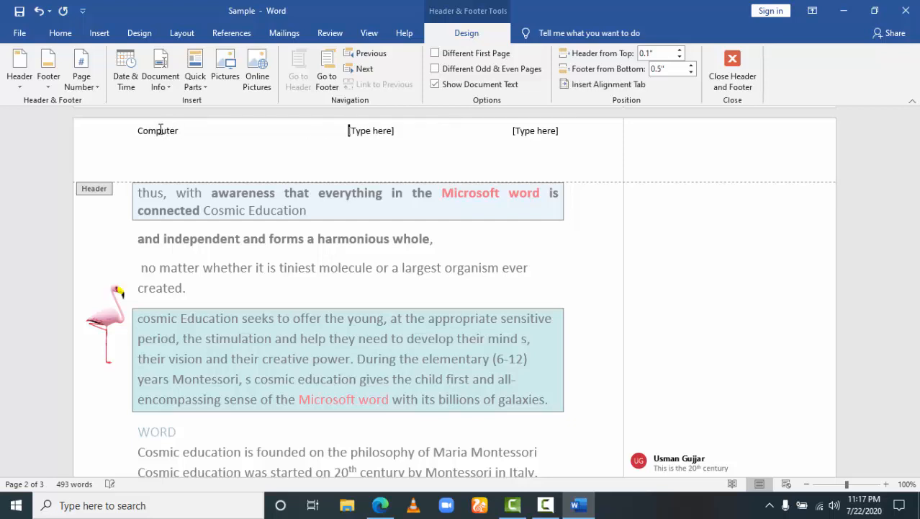
{"action": "left_click", "coordinate": [392, 131]}
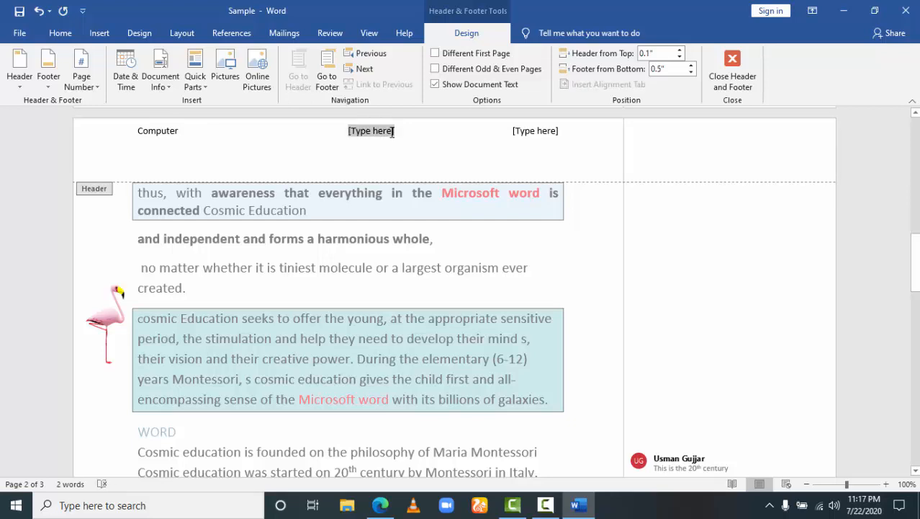
{"action": "type", "text": "1"}
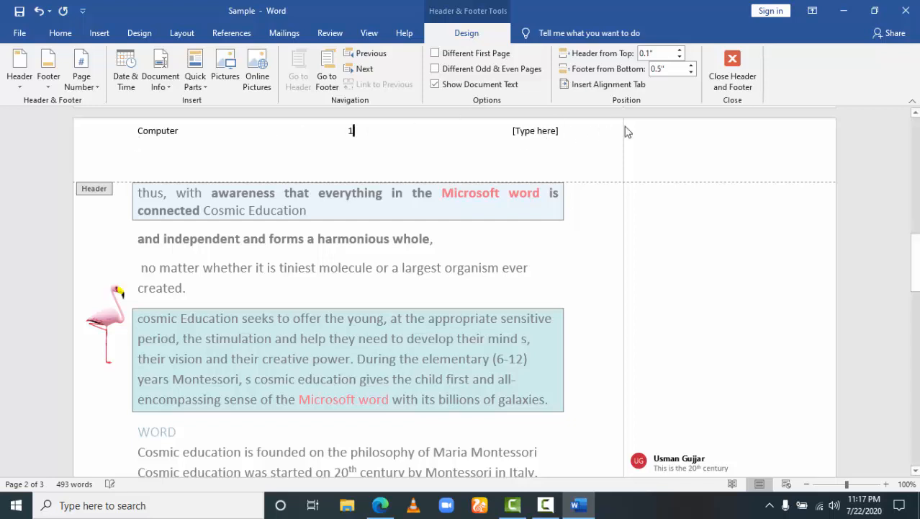
{"action": "left_click", "coordinate": [545, 129]}
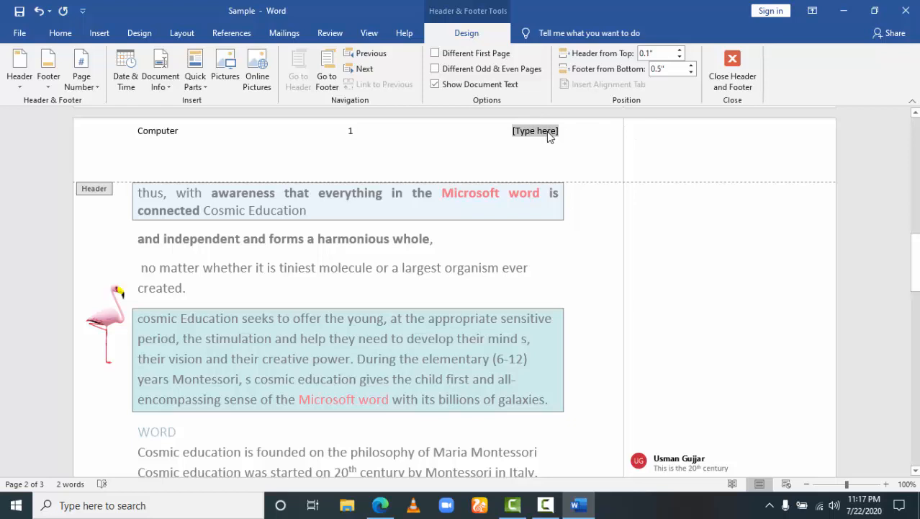
{"action": "type", "text": "Usman"}
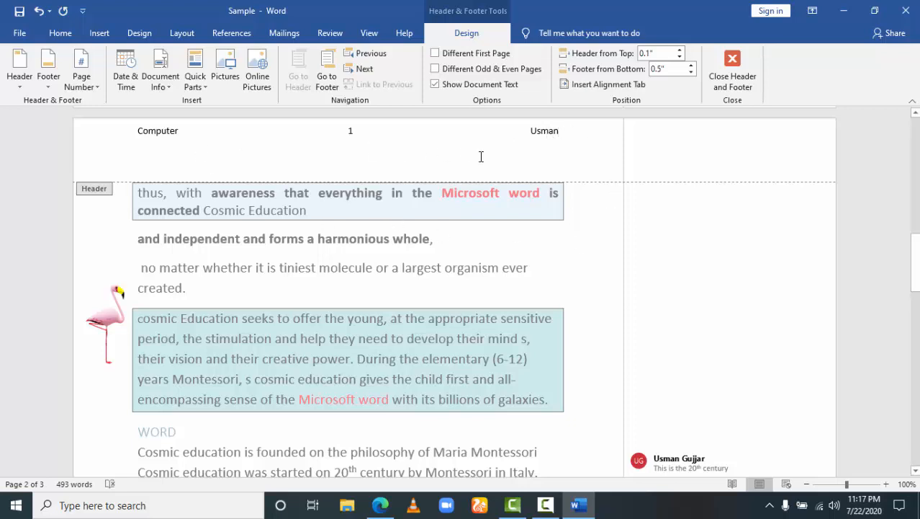
{"action": "double_click", "coordinate": [414, 291]}
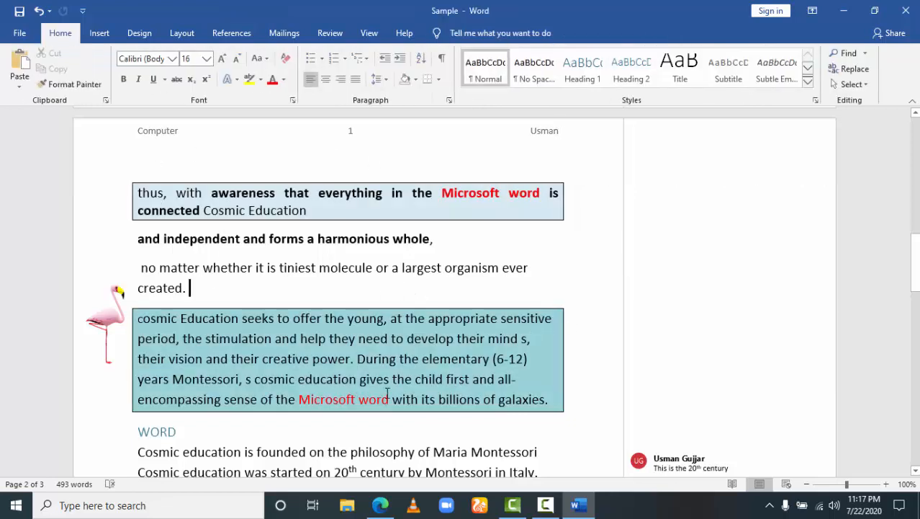
Look through all pages down to the end and back to page 1 to examine the three-column header
{"action": "key", "text": "Down"}
{"action": "key", "text": "Down"}
{"action": "key", "text": "Down"}
{"action": "key", "text": "Down"}
{"action": "key", "text": "Down"}
{"action": "key", "text": "Down"}
{"action": "key", "text": "Down"}
{"action": "key", "text": "Down"}
{"action": "key", "text": "Down"}
{"action": "key", "text": "Down"}
{"action": "key", "text": "Down"}
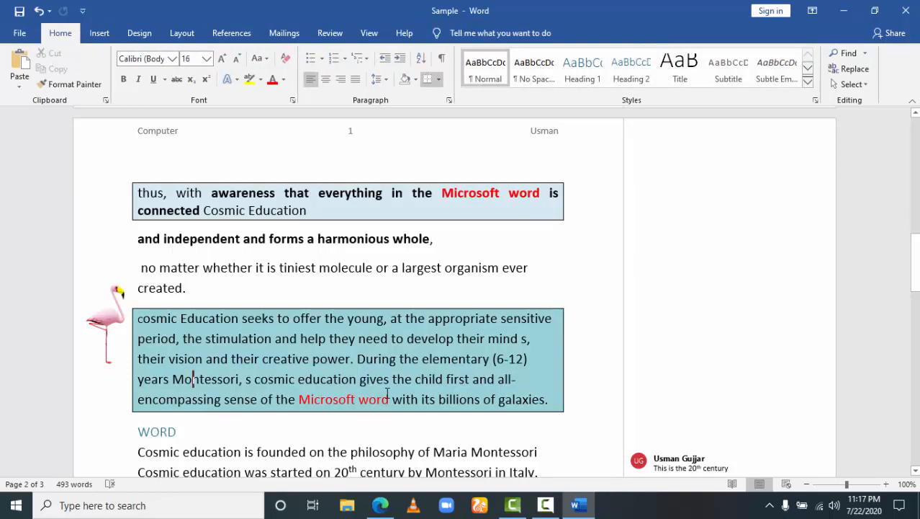
{"action": "key", "text": "Down"}
{"action": "key", "text": "Down"}
{"action": "key", "text": "Down"}
{"action": "key", "text": "Down"}
{"action": "key", "text": "Down"}
{"action": "key", "text": "Down"}
{"action": "key", "text": "Down"}
{"action": "key", "text": "Down"}
{"action": "key", "text": "Down"}
{"action": "key", "text": "Down"}
{"action": "key", "text": "Down"}
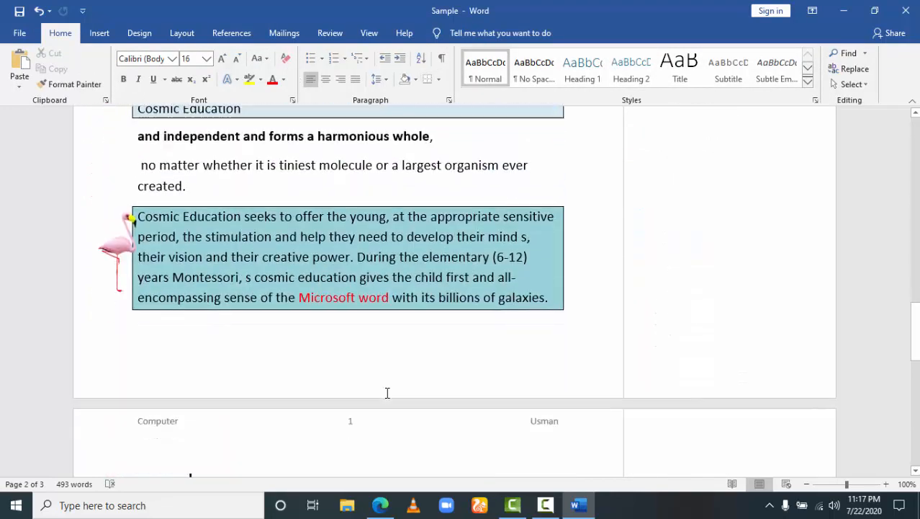
{"action": "key", "text": "Down"}
{"action": "key", "text": "Down"}
{"action": "key", "text": "Down"}
{"action": "key", "text": "Down"}
{"action": "key", "text": "Down"}
{"action": "key", "text": "Down"}
{"action": "key", "text": "Down"}
{"action": "key", "text": "Down"}
{"action": "key", "text": "Down"}
{"action": "key", "text": "Down"}
{"action": "key", "text": "Down"}
{"action": "key", "text": "Down"}
{"action": "key", "text": "Down"}
{"action": "key", "text": "Down"}
{"action": "key", "text": "Down"}
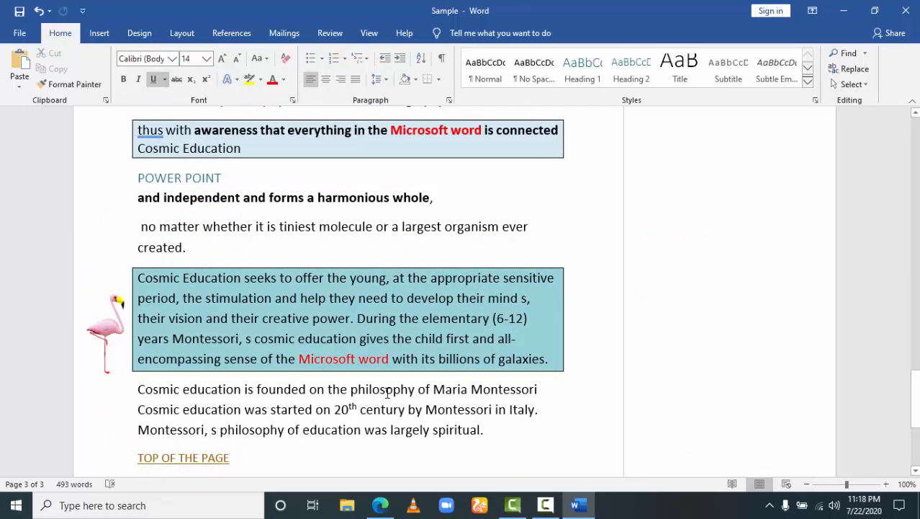
{"action": "key", "text": "Up"}
{"action": "key", "text": "Up"}
{"action": "key", "text": "Up"}
{"action": "key", "text": "Up"}
{"action": "key", "text": "Up"}
{"action": "key", "text": "Up"}
{"action": "key", "text": "Up"}
{"action": "key", "text": "Up"}
{"action": "key", "text": "Up"}
{"action": "key", "text": "Up"}
{"action": "key", "text": "Up"}
{"action": "key", "text": "Up"}
{"action": "key", "text": "Up"}
{"action": "key", "text": "Up"}
{"action": "key", "text": "Up"}
{"action": "key", "text": "Up"}
{"action": "key", "text": "Up"}
{"action": "key", "text": "Up"}
{"action": "key", "text": "Up"}
{"action": "key", "text": "Up"}
{"action": "key", "text": "Up"}
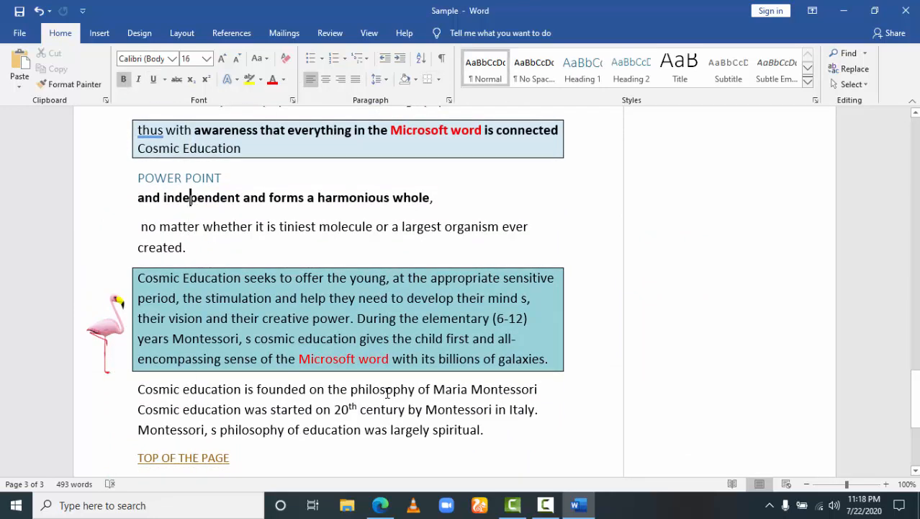
{"action": "key", "text": "Up"}
{"action": "key", "text": "Up"}
{"action": "key", "text": "Up"}
{"action": "key", "text": "Up"}
{"action": "key", "text": "Up"}
{"action": "key", "text": "Up"}
{"action": "key", "text": "Up"}
{"action": "key", "text": "Up"}
{"action": "key", "text": "Up"}
{"action": "key", "text": "Up"}
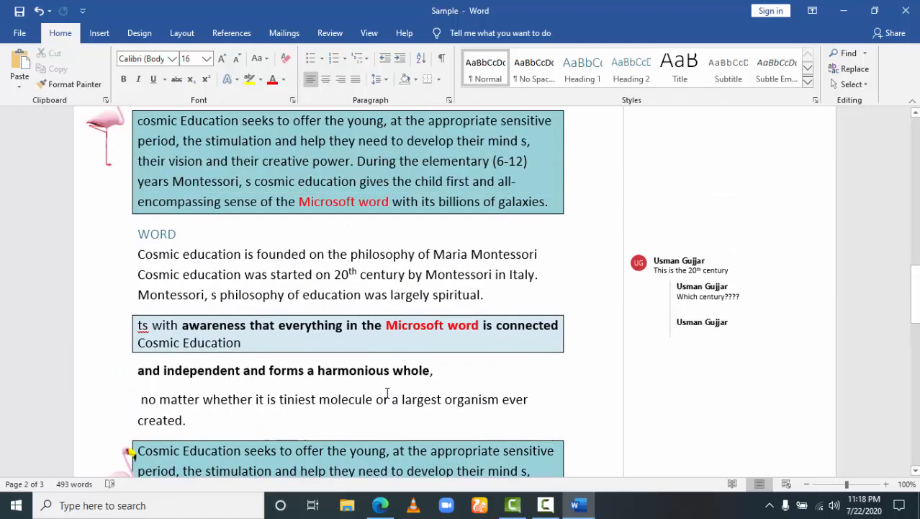
{"action": "key", "text": "Up"}
{"action": "key", "text": "Up"}
{"action": "key", "text": "Up"}
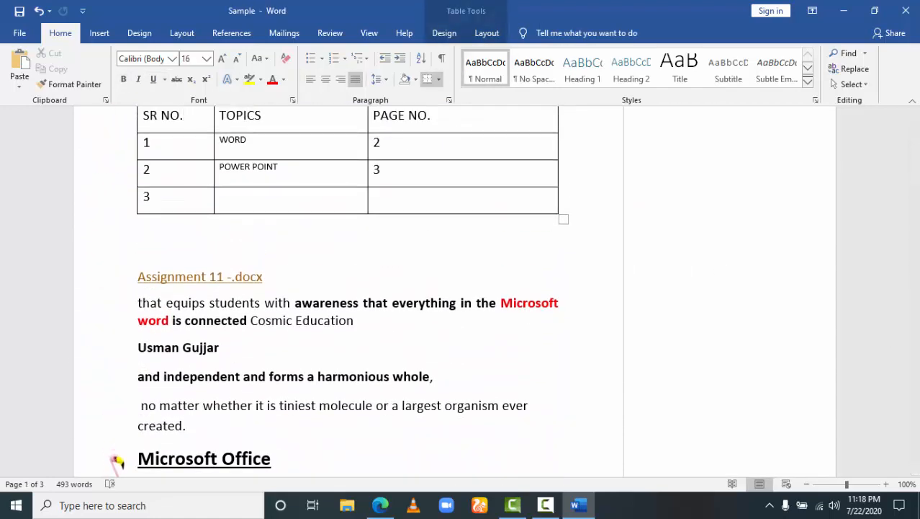
{"action": "left_click_drag", "start_coordinate": [916, 128], "coordinate": [916, 120]}
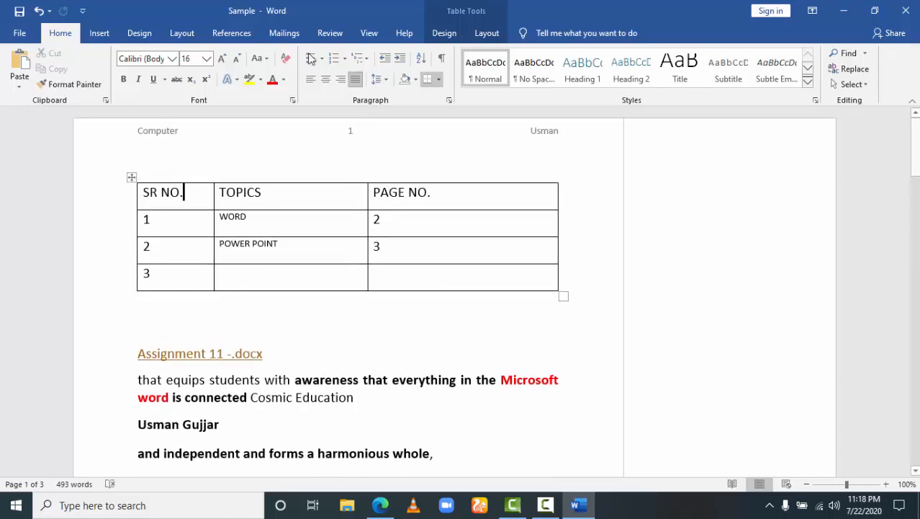
Insert the built-in Banded footer with its page number and return to the body text
{"action": "left_click", "coordinate": [101, 33]}
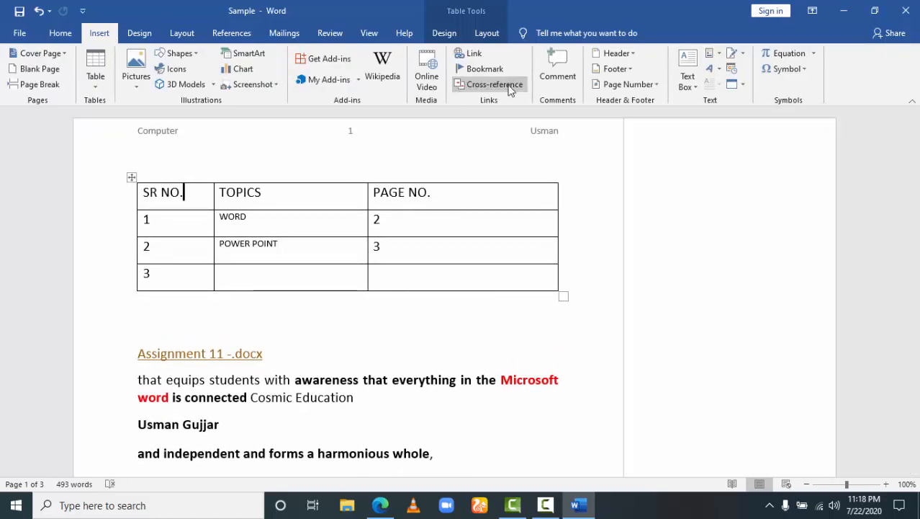
{"action": "left_click", "coordinate": [623, 72]}
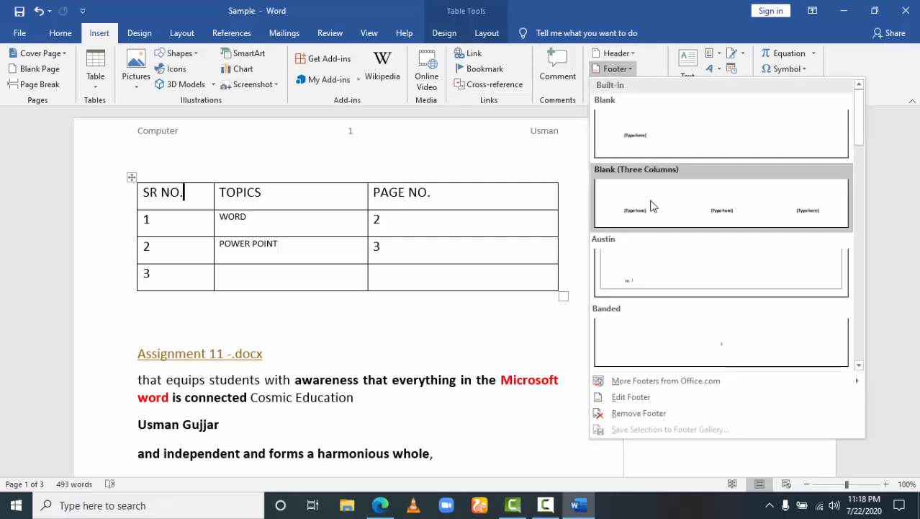
{"action": "left_click", "coordinate": [726, 339]}
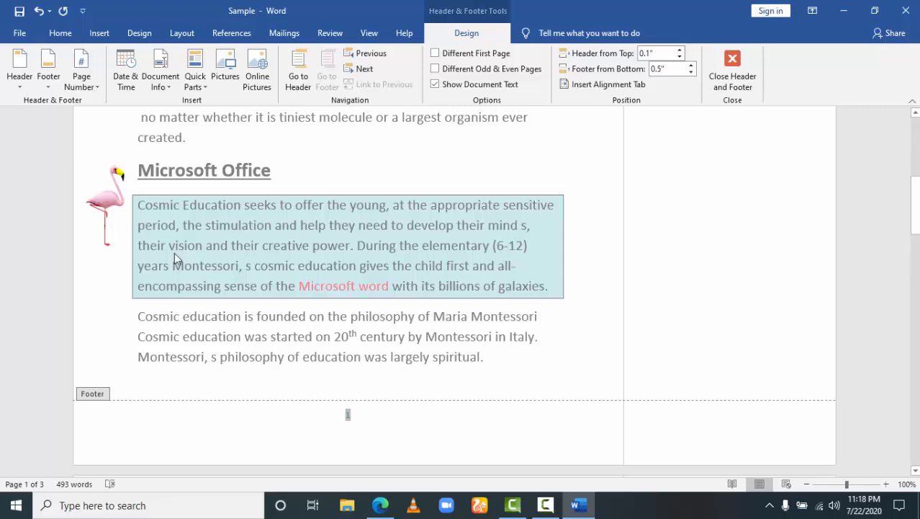
{"action": "left_click", "coordinate": [97, 34]}
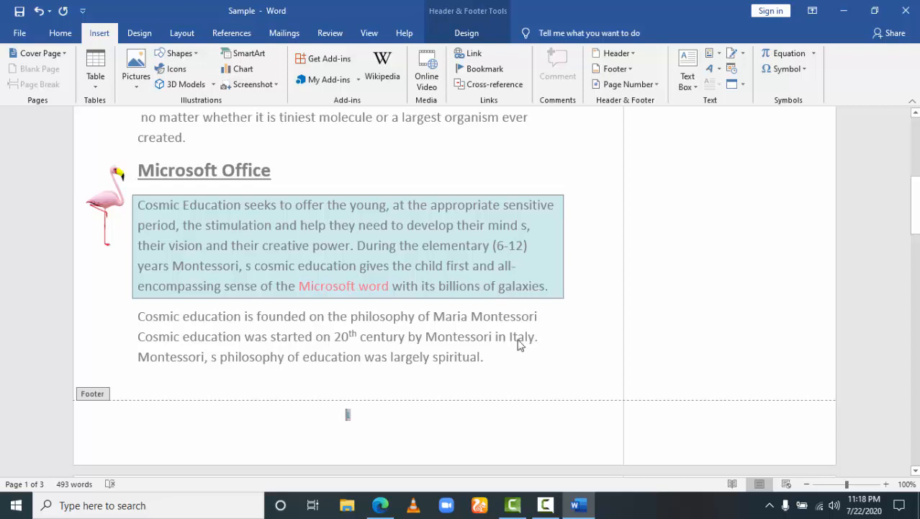
{"action": "double_click", "coordinate": [581, 344]}
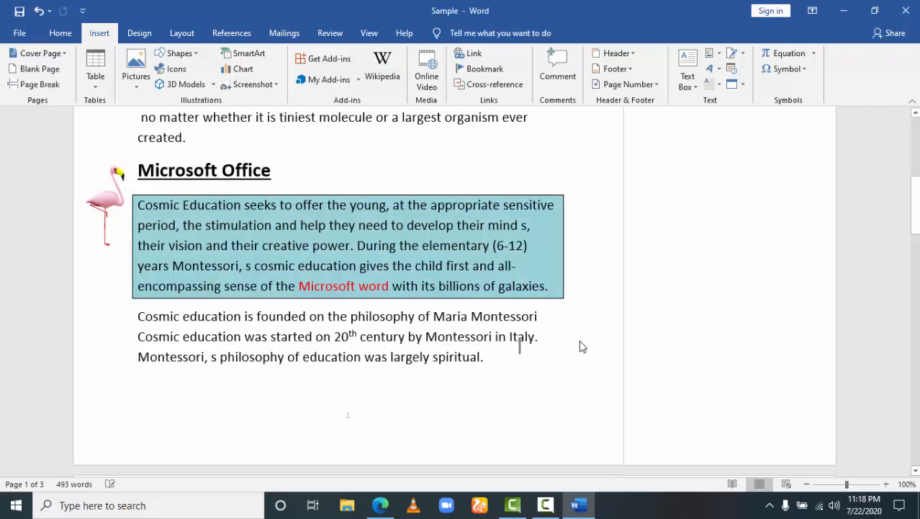
Remove both the header and the footer from the document and return to the body text
{"action": "double_click", "coordinate": [414, 420]}
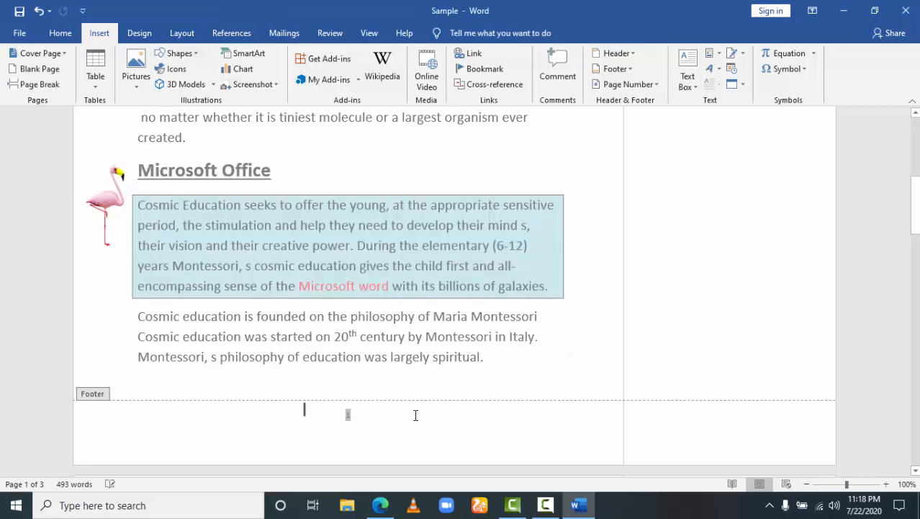
{"action": "left_click", "coordinate": [100, 35]}
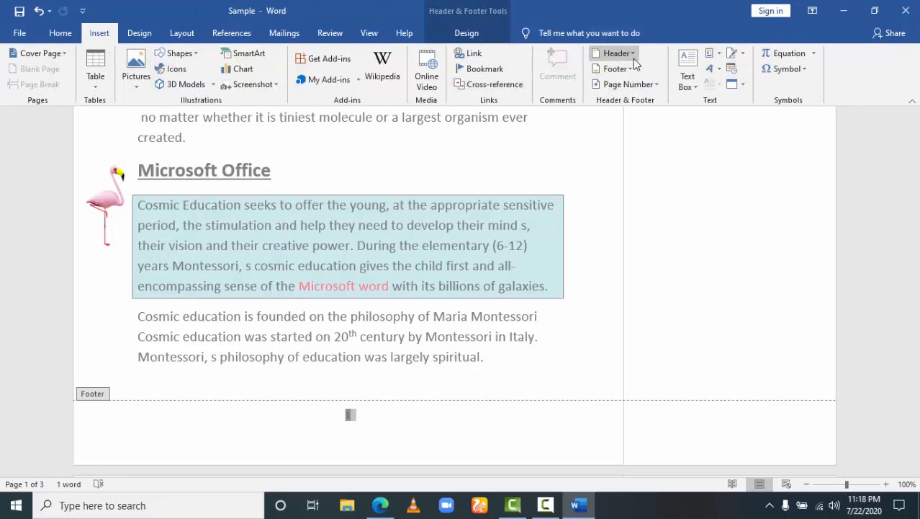
{"action": "left_click", "coordinate": [634, 54]}
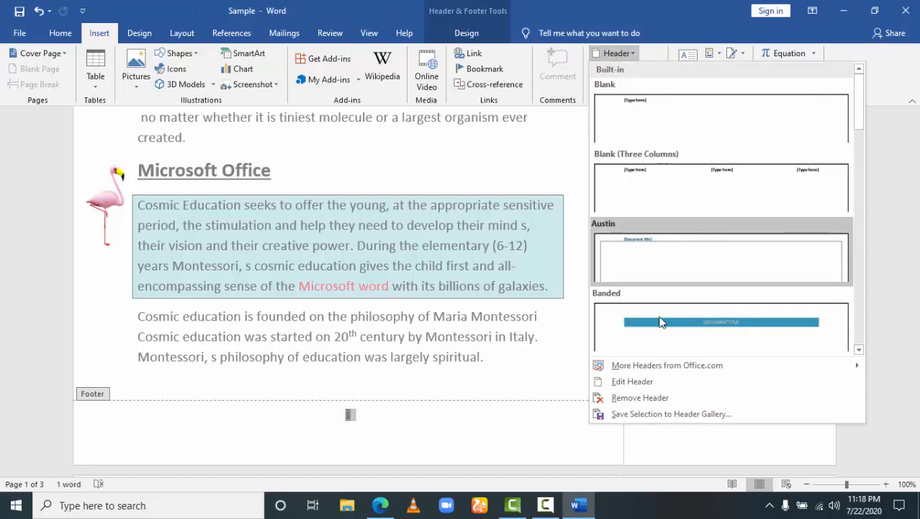
{"action": "left_click", "coordinate": [650, 398]}
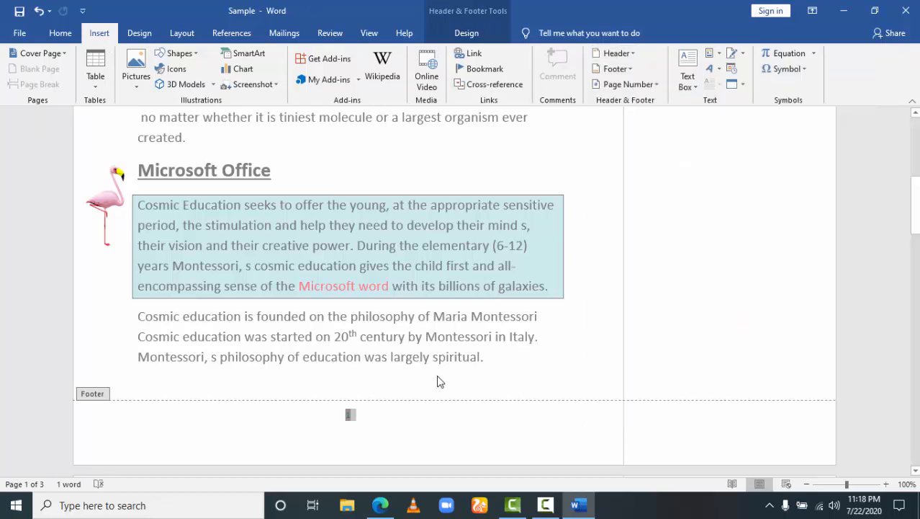
{"action": "left_click", "coordinate": [617, 69]}
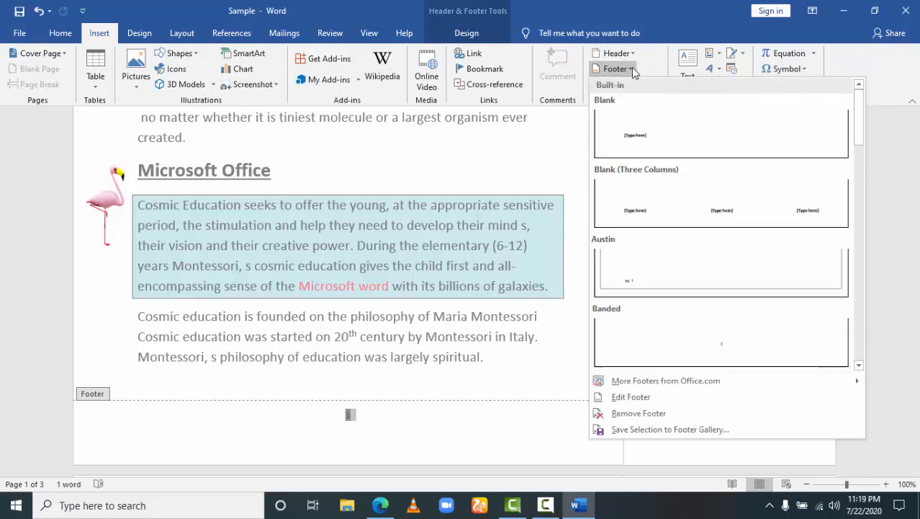
{"action": "left_click", "coordinate": [644, 413]}
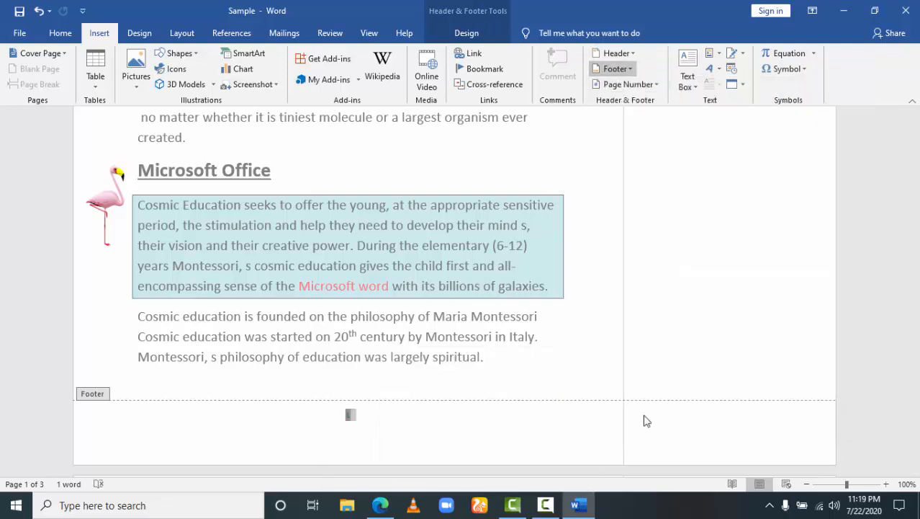
{"action": "double_click", "coordinate": [603, 343]}
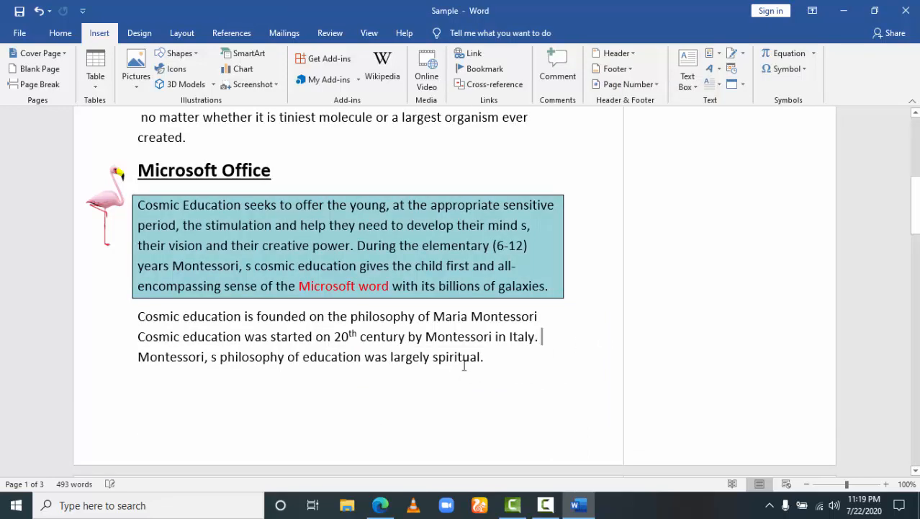
Look through pages 1 and 2 to check the header and footer areas
{"action": "key", "text": "Up"}
{"action": "key", "text": "Up"}
{"action": "key", "text": "Up"}
{"action": "key", "text": "Up"}
{"action": "key", "text": "Up"}
{"action": "key", "text": "Up"}
{"action": "key", "text": "Up"}
{"action": "key", "text": "Up"}
{"action": "key", "text": "Up"}
{"action": "key", "text": "Up"}
{"action": "key", "text": "Up"}
{"action": "key", "text": "Up"}
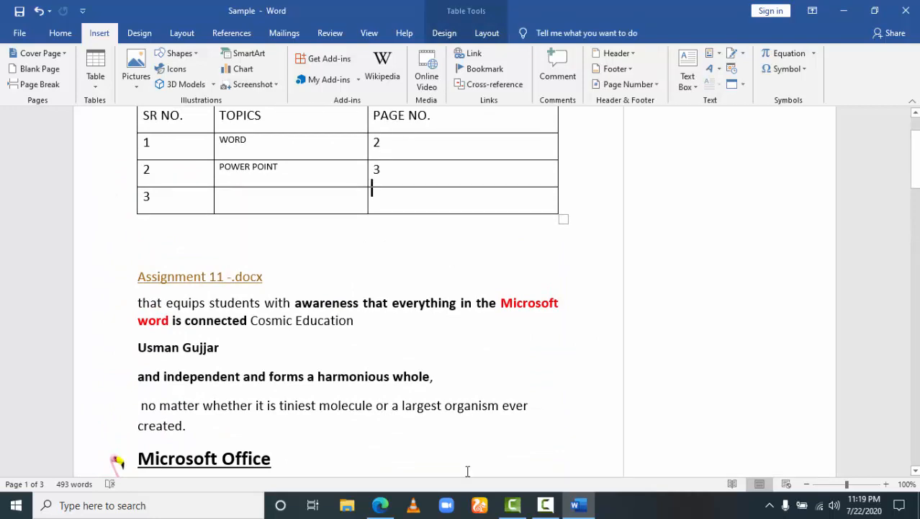
{"action": "key", "text": "Down"}
{"action": "key", "text": "Down"}
{"action": "key", "text": "Down"}
{"action": "key", "text": "Down"}
{"action": "key", "text": "Down"}
{"action": "key", "text": "Down"}
{"action": "key", "text": "Down"}
{"action": "key", "text": "Down"}
{"action": "key", "text": "Down"}
{"action": "key", "text": "Down"}
{"action": "key", "text": "Down"}
{"action": "key", "text": "Down"}
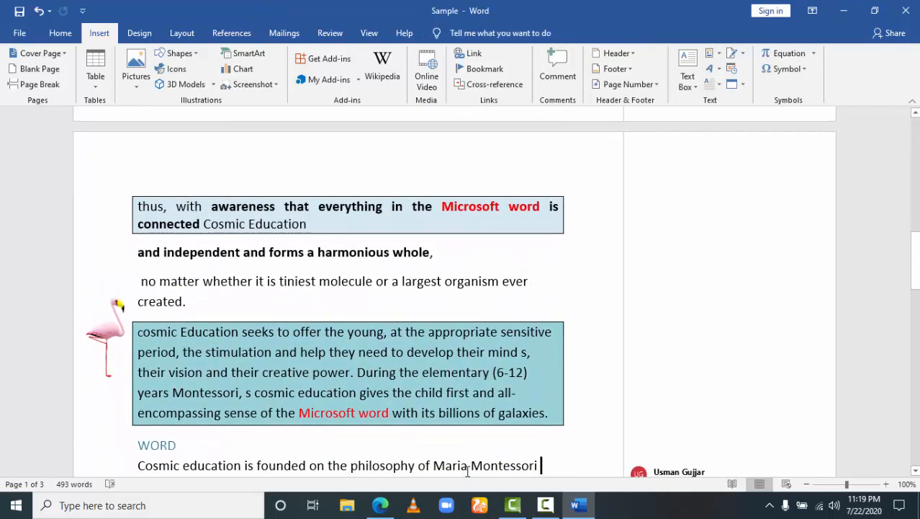
{"action": "key", "text": "Up"}
{"action": "key", "text": "Up"}
{"action": "key", "text": "Up"}
{"action": "key", "text": "Up"}
{"action": "key", "text": "Up"}
{"action": "key", "text": "Up"}
{"action": "key", "text": "Up"}
{"action": "key", "text": "Up"}
{"action": "key", "text": "Up"}
{"action": "key", "text": "Up"}
{"action": "key", "text": "Up"}
{"action": "key", "text": "Up"}
{"action": "key", "text": "Up"}
{"action": "key", "text": "Up"}
{"action": "key", "text": "Up"}
{"action": "key", "text": "Up"}
{"action": "key", "text": "Up"}
{"action": "key", "text": "Up"}
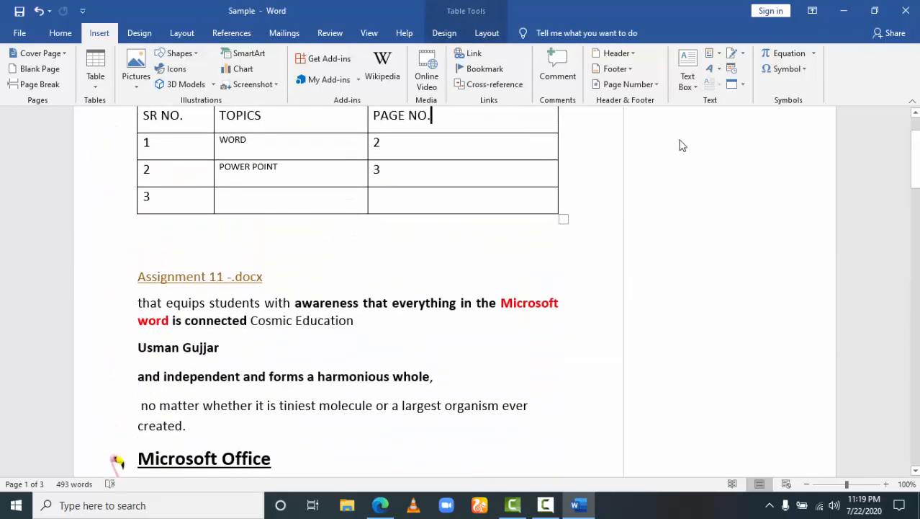
Insert page numbers at the bottom of the page using the centred Plain Number 2 style
{"action": "left_click", "coordinate": [657, 85]}
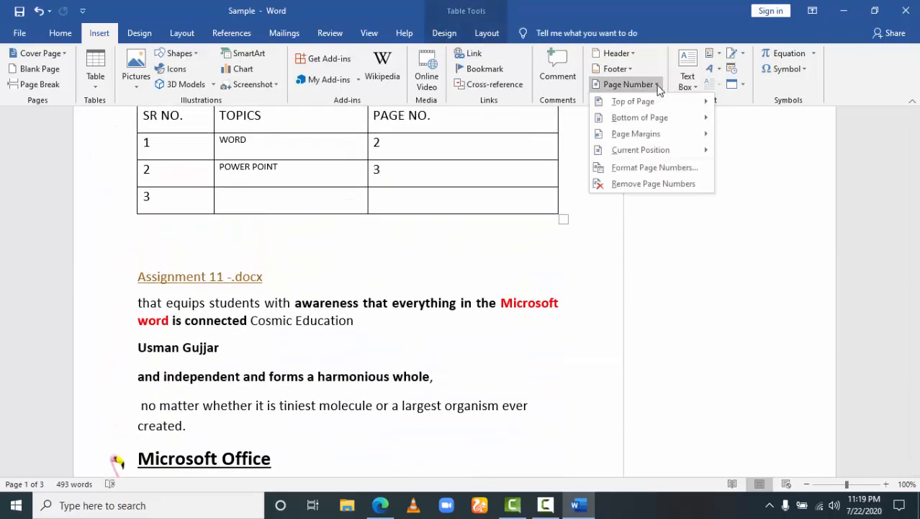
{"action": "mouse_move", "coordinate": [659, 103]}
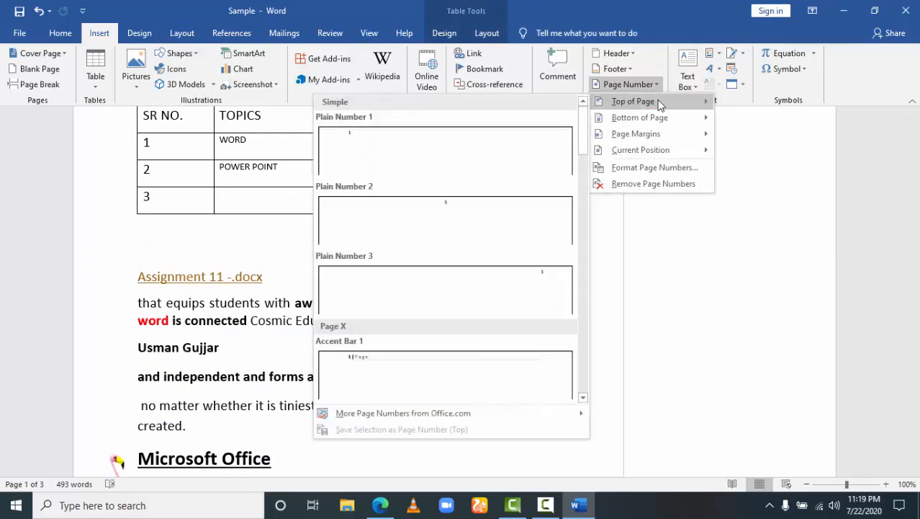
{"action": "mouse_move", "coordinate": [663, 119]}
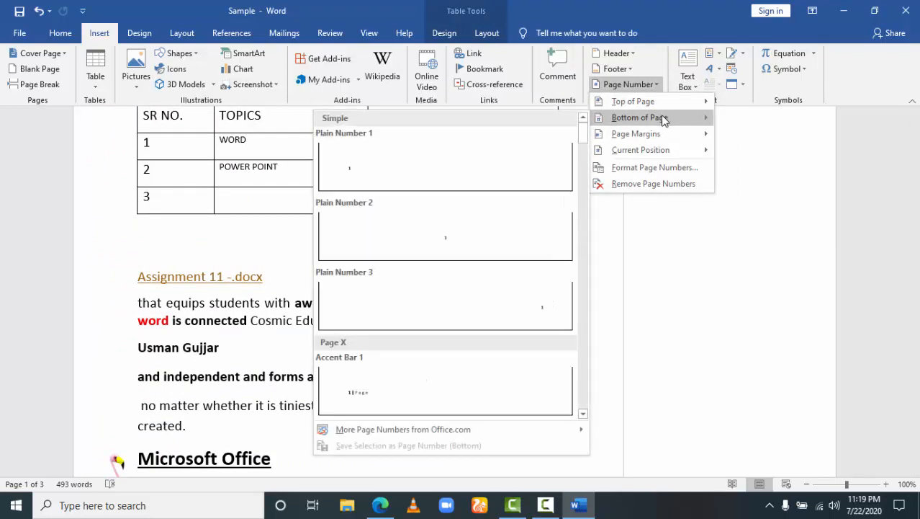
{"action": "mouse_move", "coordinate": [668, 139]}
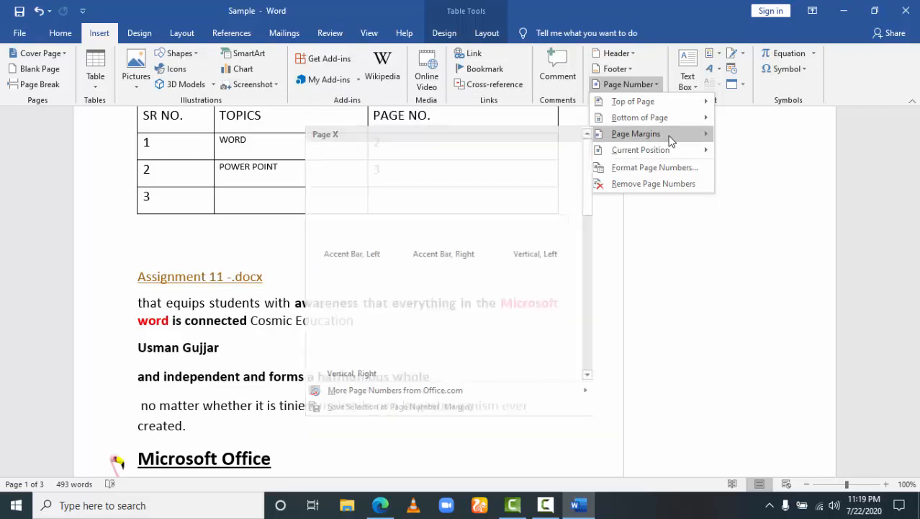
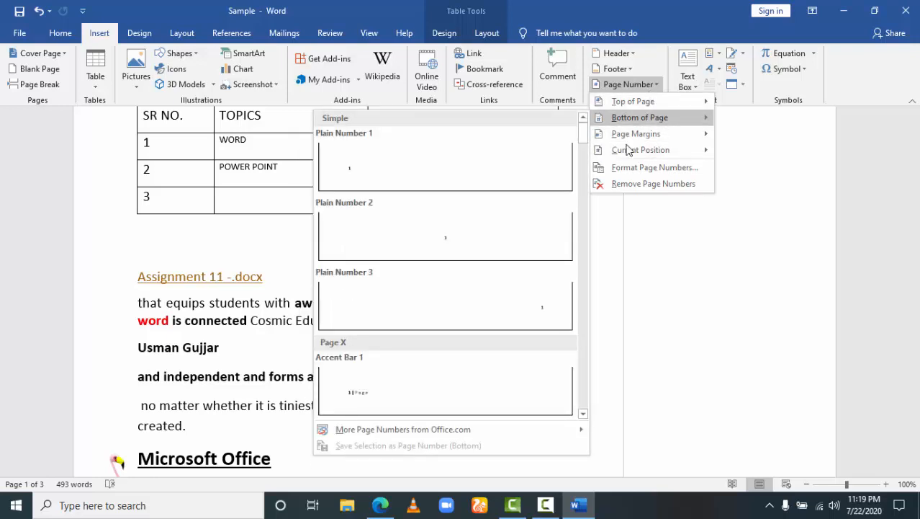
{"action": "left_click", "coordinate": [444, 252]}
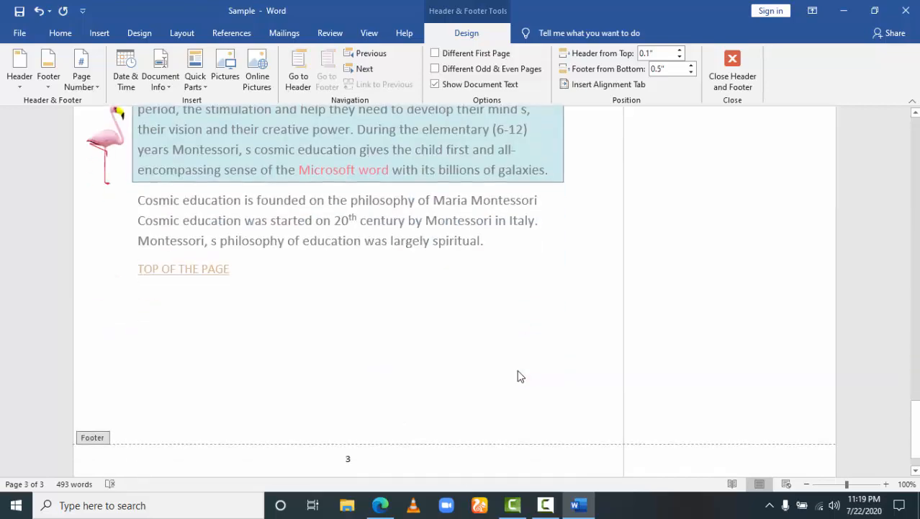
Look through all three pages to check the page numbers in the footers and return to page 1
{"action": "scroll", "coordinate": [517, 371], "scroll_direction": "up", "scroll_amount": 20}
{"action": "scroll", "coordinate": [518, 371], "scroll_direction": "down", "scroll_amount": 7}
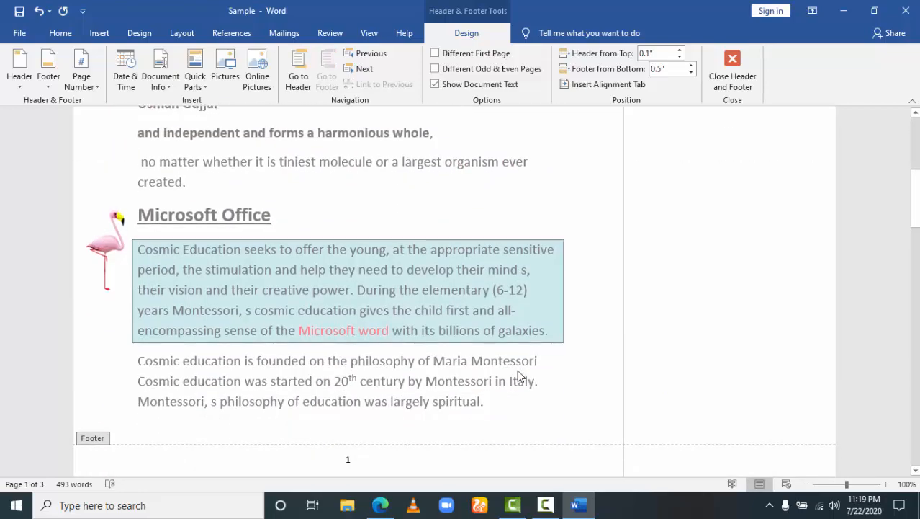
{"action": "scroll", "coordinate": [518, 376], "scroll_direction": "down", "scroll_amount": 12}
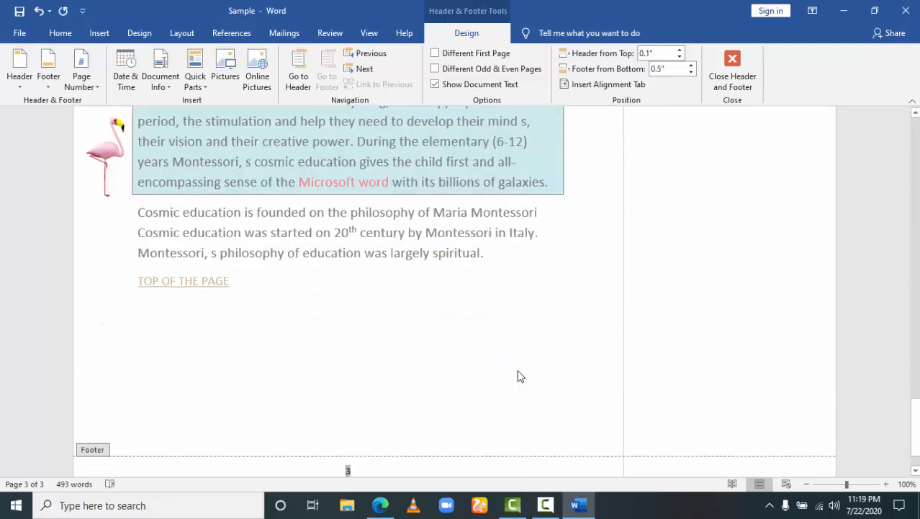
{"action": "scroll", "coordinate": [517, 374], "scroll_direction": "up", "scroll_amount": 10}
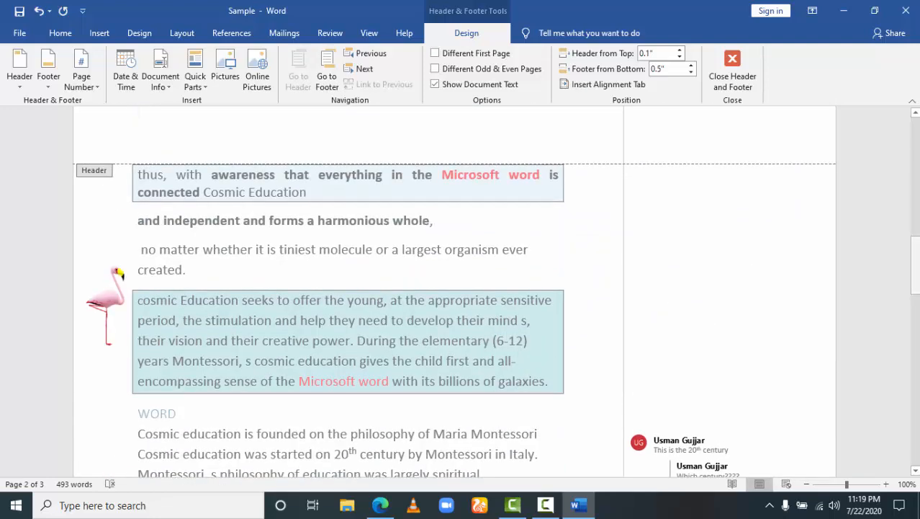
{"action": "left_click_drag", "start_coordinate": [914, 264], "coordinate": [915, 147]}
{"action": "scroll", "coordinate": [92, 117], "scroll_direction": "up", "scroll_amount": 2}
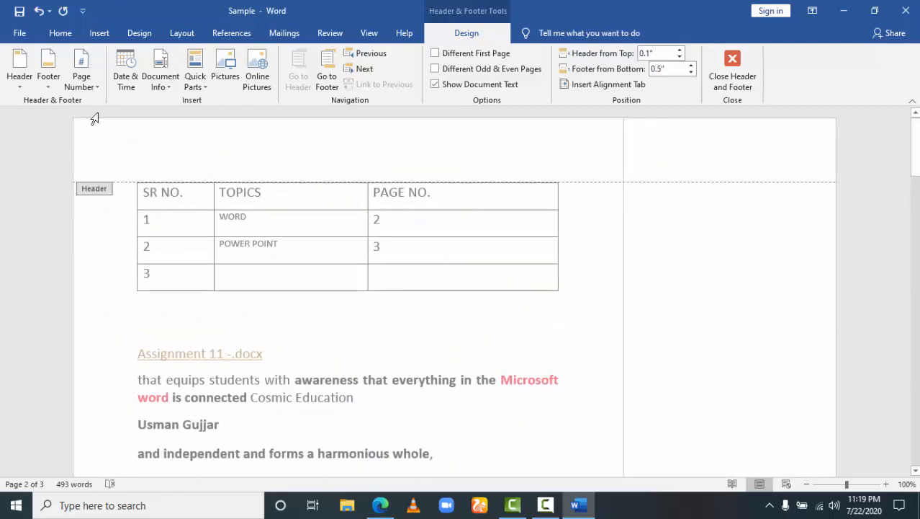
Remove the page numbers from the document
{"action": "left_click", "coordinate": [108, 36]}
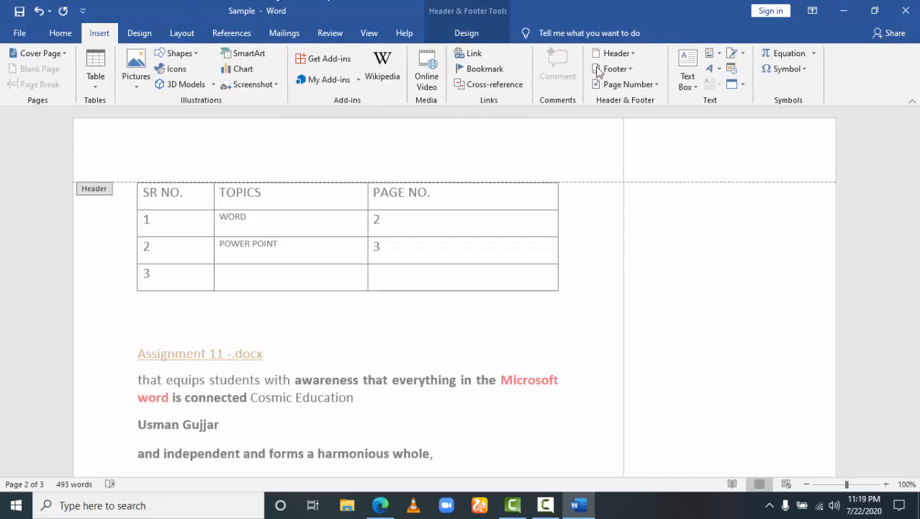
{"action": "left_click", "coordinate": [659, 88]}
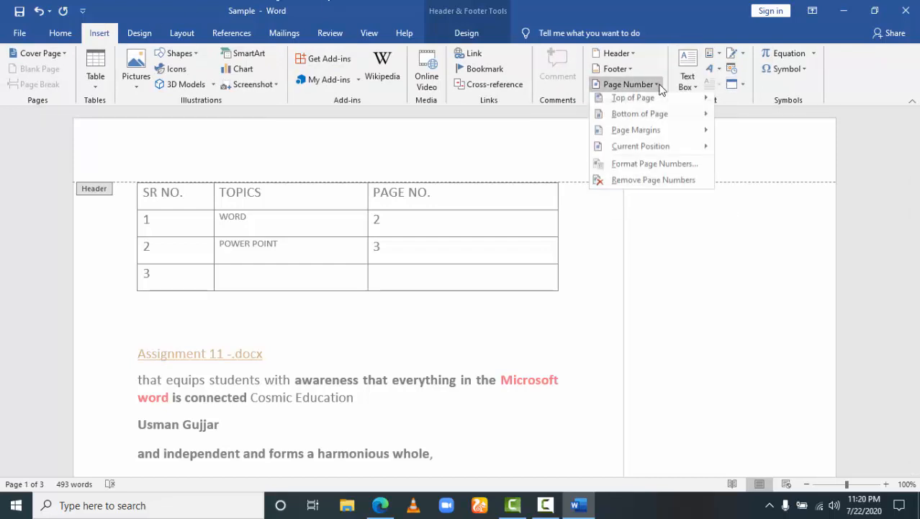
{"action": "left_click", "coordinate": [650, 182]}
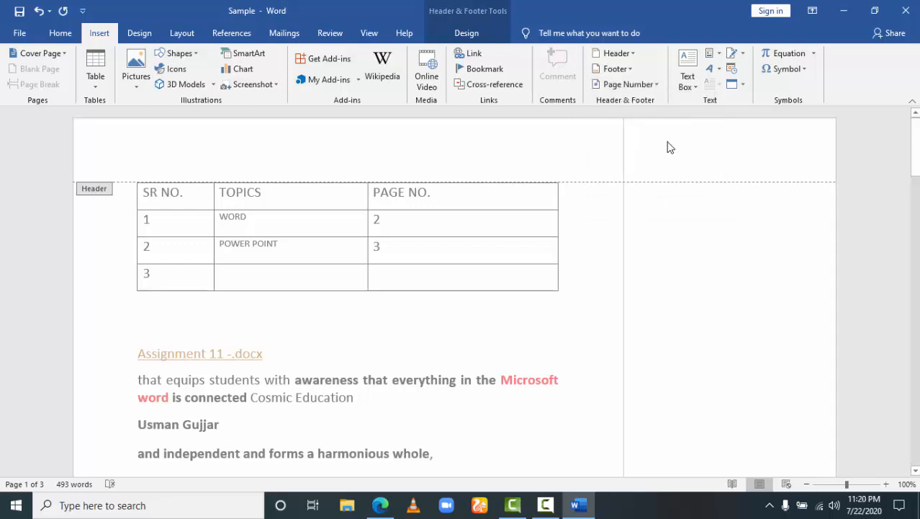
{"action": "left_click", "coordinate": [689, 81]}
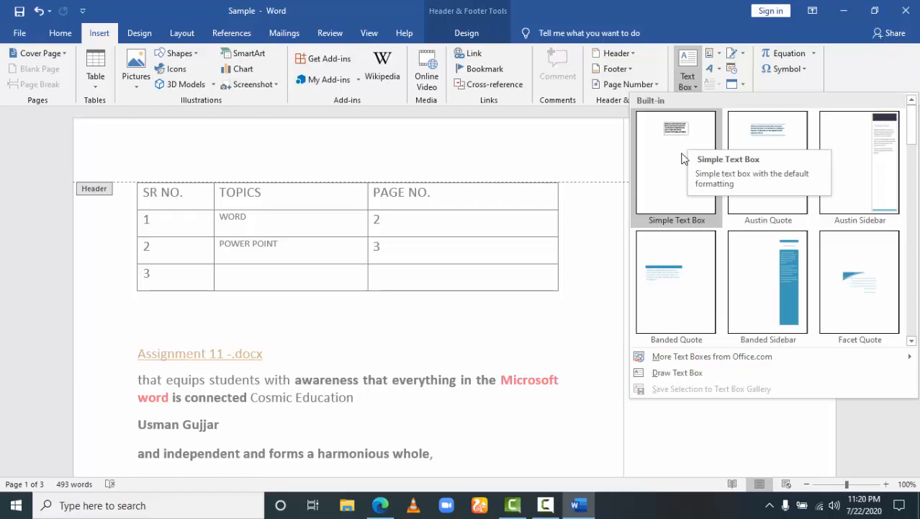
{"action": "left_click", "coordinate": [539, 310]}
Try to resolve the comment thread on "20th century" on page 2 while header and footer editing is still active
{"action": "left_click_drag", "start_coordinate": [916, 153], "coordinate": [915, 204]}
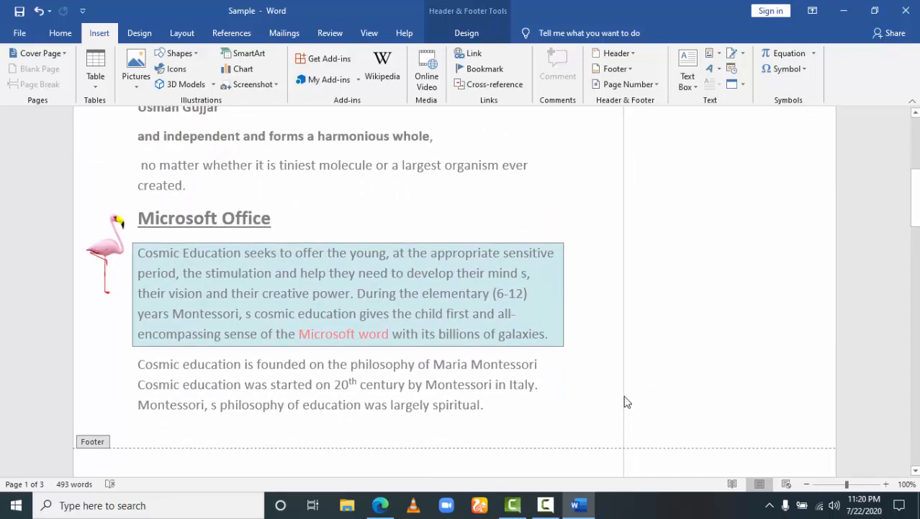
{"action": "left_click_drag", "start_coordinate": [916, 198], "coordinate": [915, 301]}
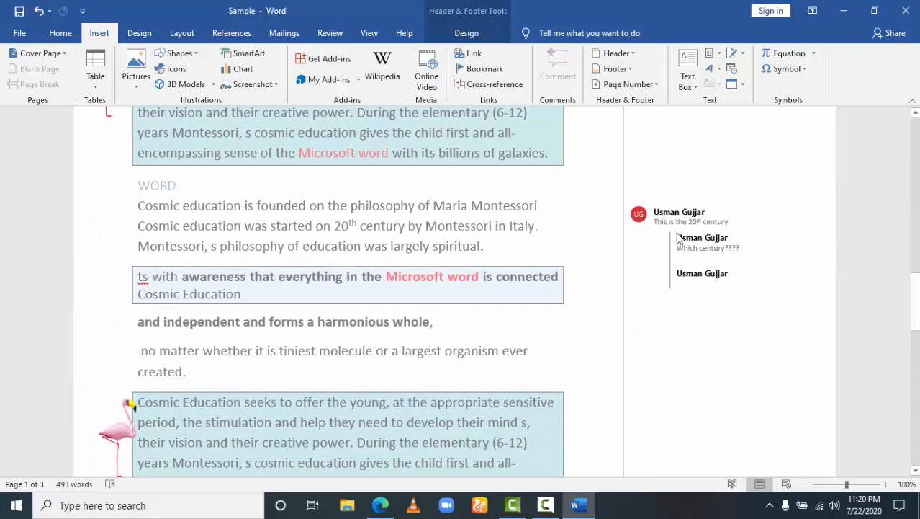
{"action": "left_click", "coordinate": [679, 239]}
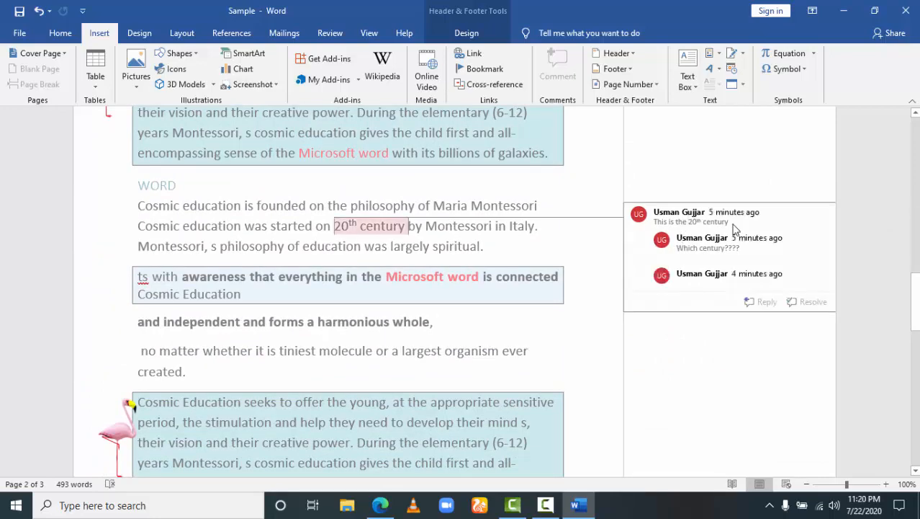
{"action": "scroll", "coordinate": [735, 229], "scroll_direction": "up", "scroll_amount": 4}
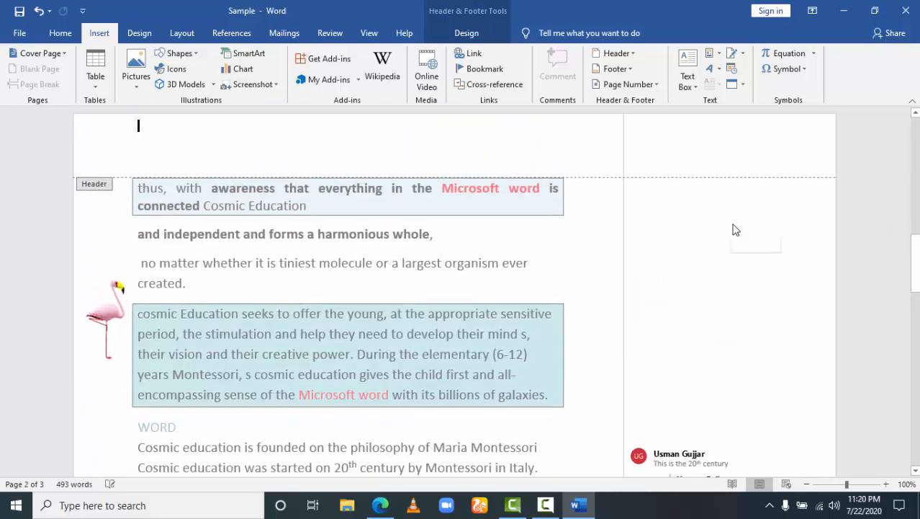
{"action": "left_click", "coordinate": [690, 461]}
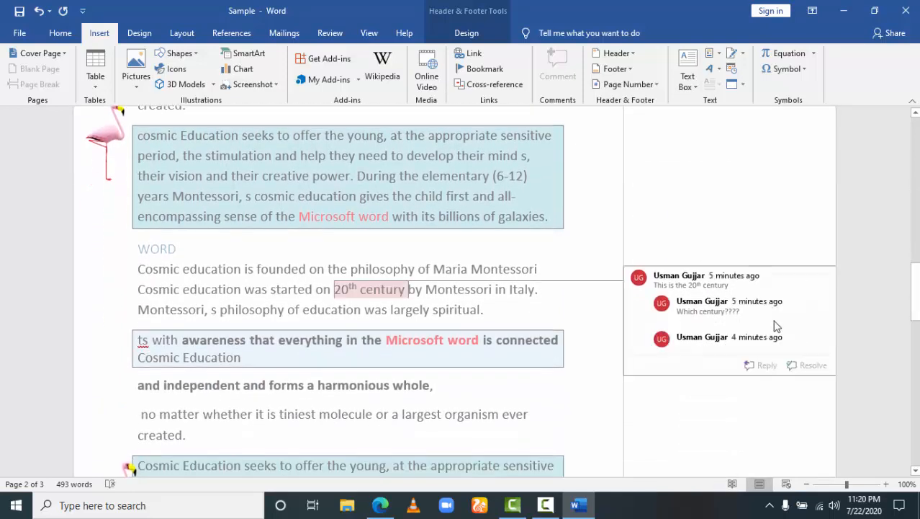
{"action": "right_click", "coordinate": [740, 310]}
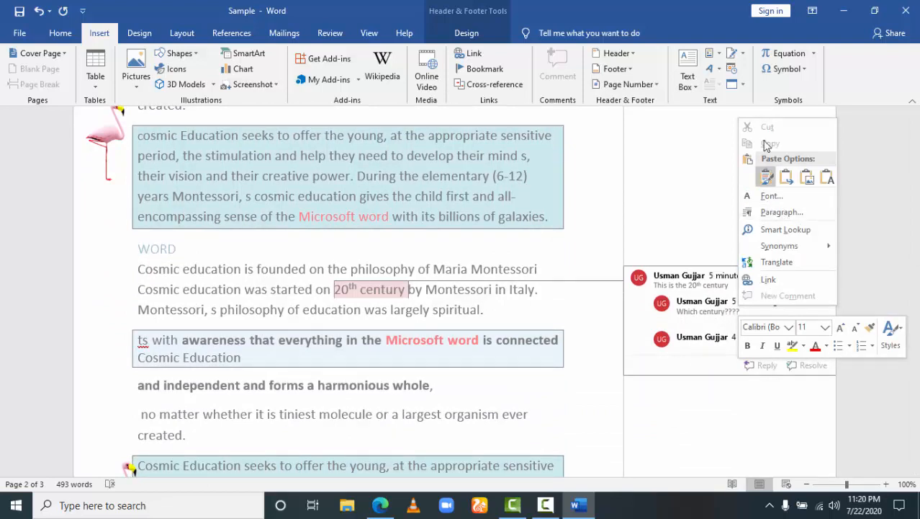
{"action": "mouse_move", "coordinate": [769, 252]}
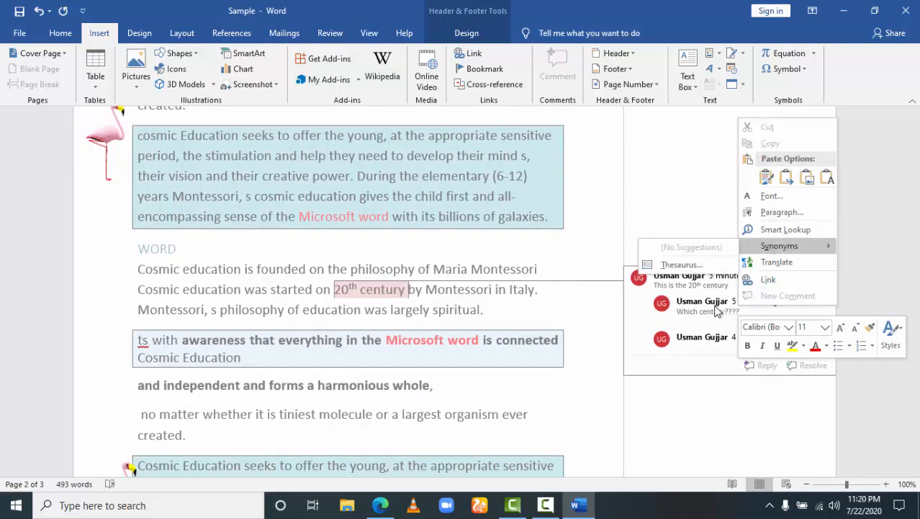
{"action": "left_click", "coordinate": [640, 324]}
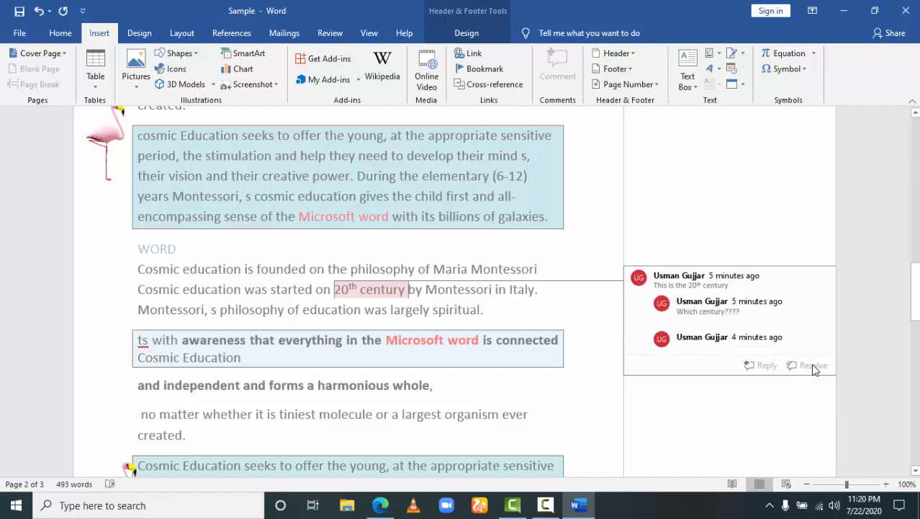
{"action": "left_click", "coordinate": [792, 368]}
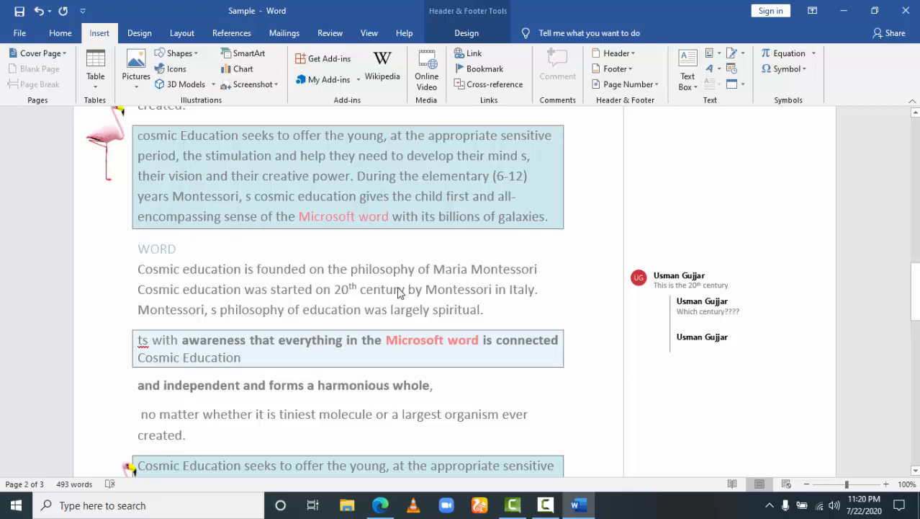
Return to the body text and add a blank comment with a blank reply to "20th century" under the WORD heading
{"action": "double_click", "coordinate": [400, 291]}
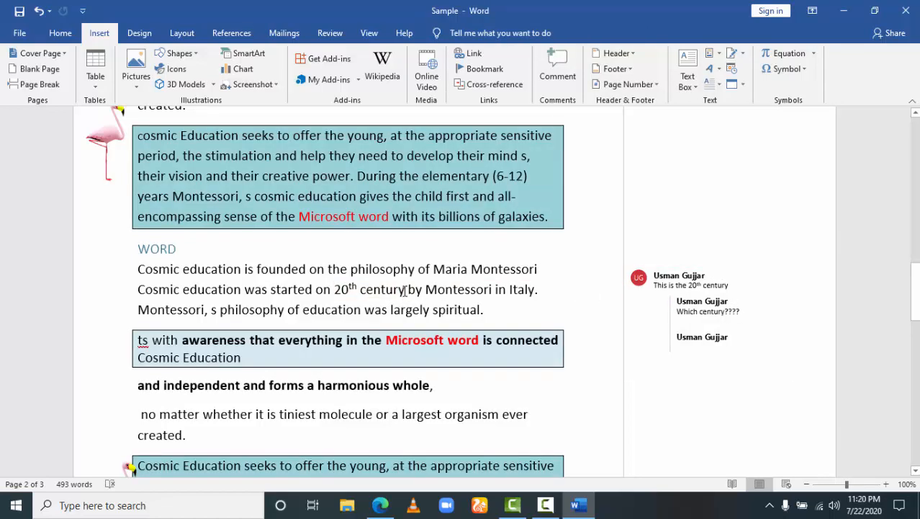
{"action": "left_click_drag", "start_coordinate": [335, 289], "coordinate": [405, 290]}
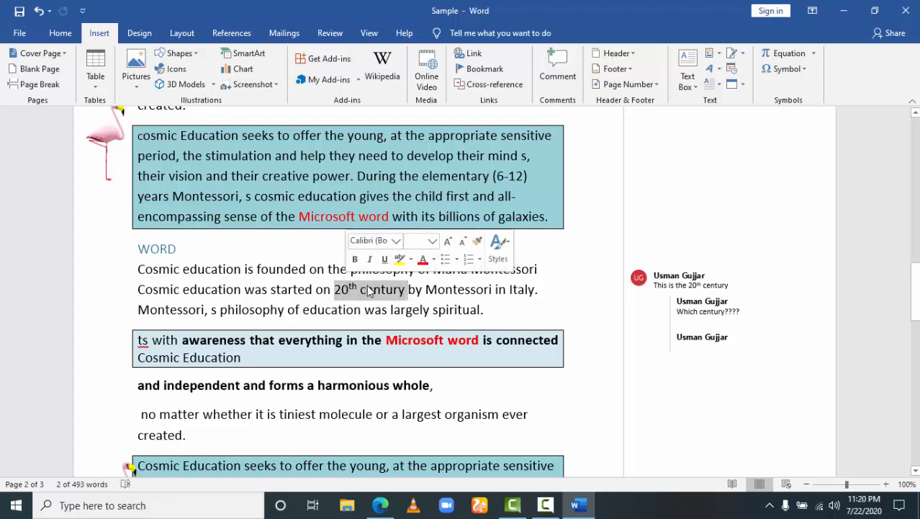
{"action": "left_click", "coordinate": [560, 66]}
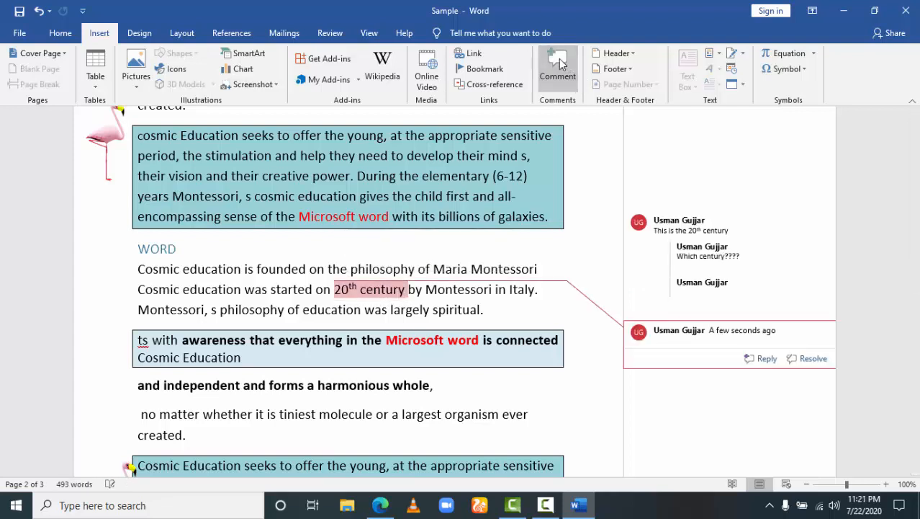
{"action": "right_click", "coordinate": [561, 59]}
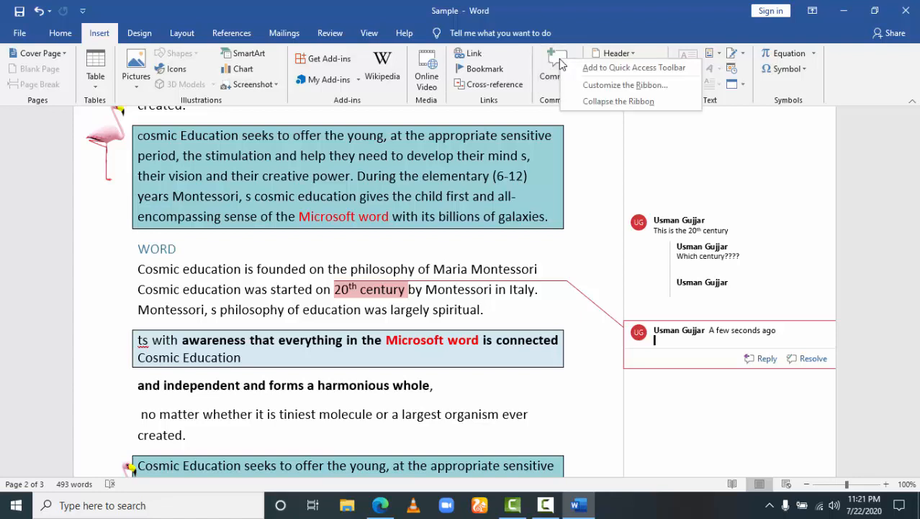
{"action": "left_click", "coordinate": [547, 89]}
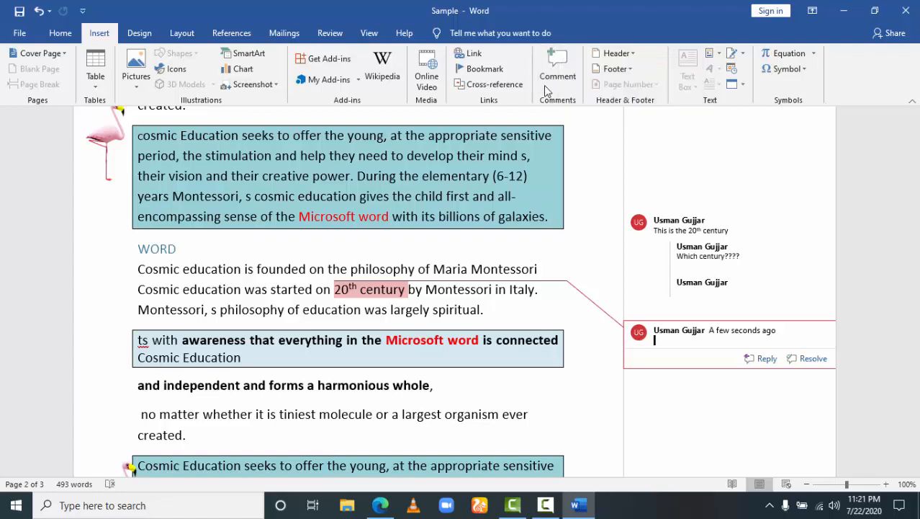
{"action": "left_click", "coordinate": [547, 89]}
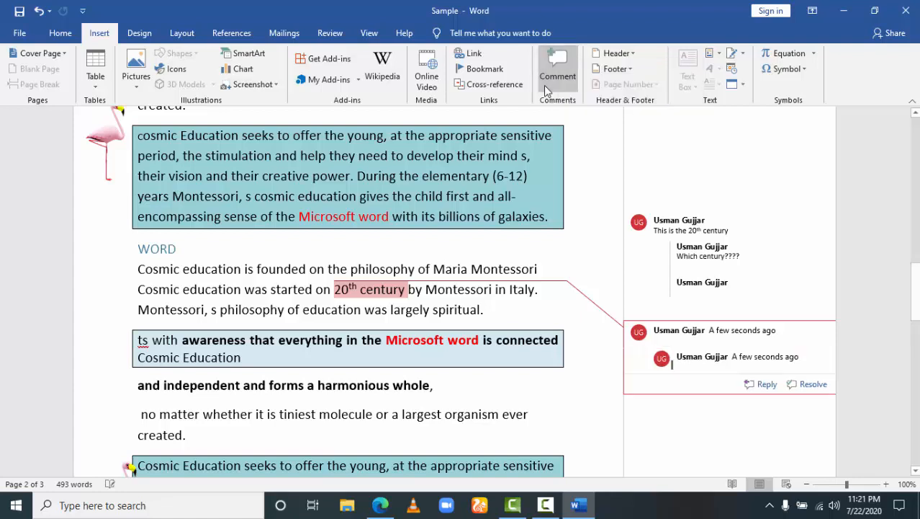
Delete all replies under both "20th century" comments, including "Which century????" and the blank ones
{"action": "left_click", "coordinate": [698, 319]}
{"action": "right_click", "coordinate": [701, 318]}
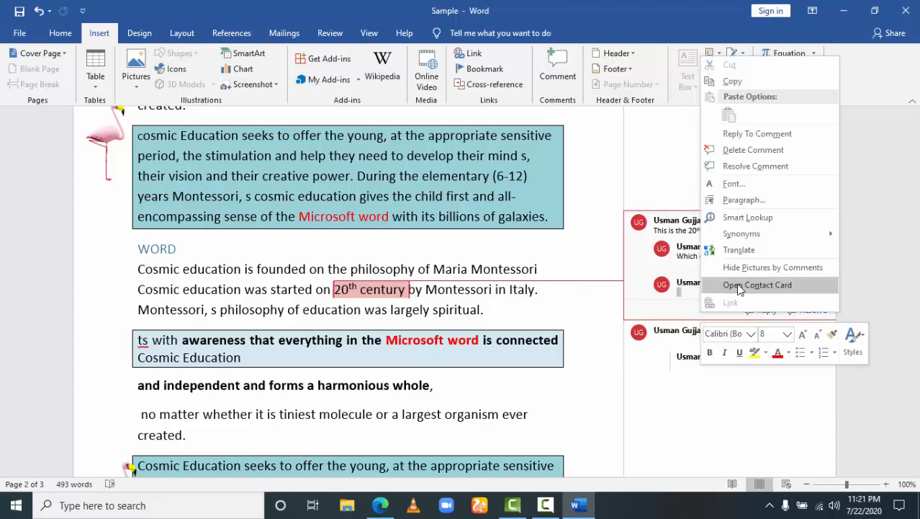
{"action": "left_click", "coordinate": [749, 150]}
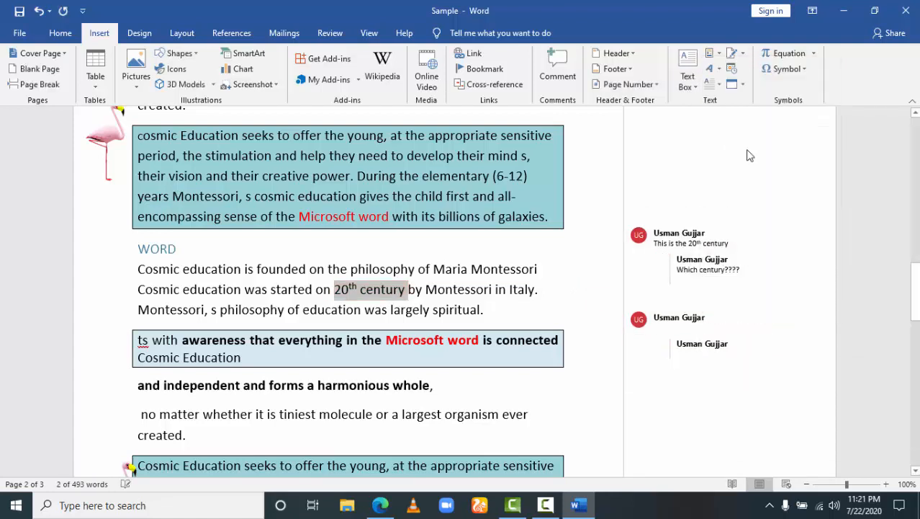
{"action": "right_click", "coordinate": [696, 256]}
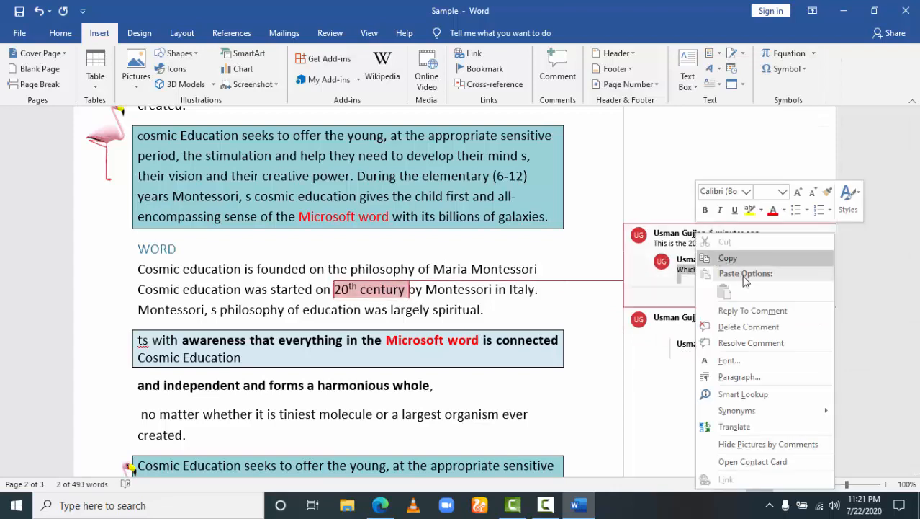
{"action": "left_click", "coordinate": [746, 328]}
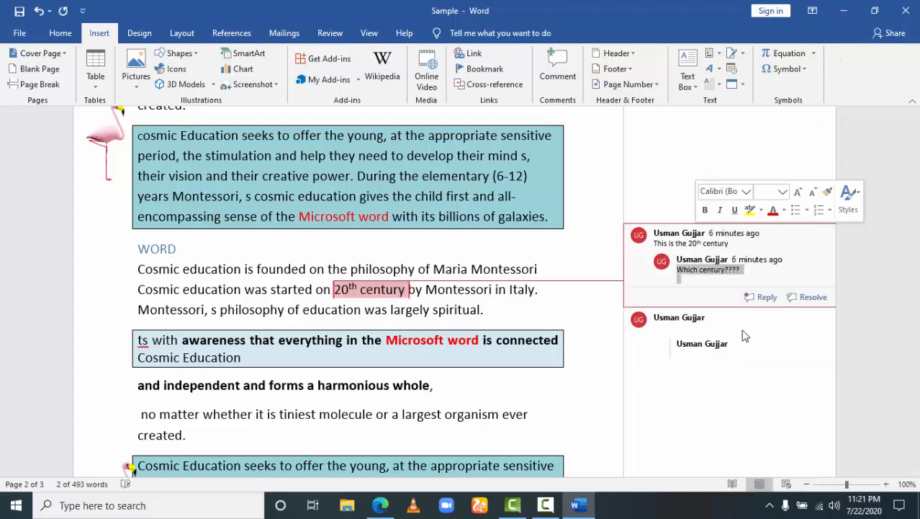
{"action": "right_click", "coordinate": [692, 331]}
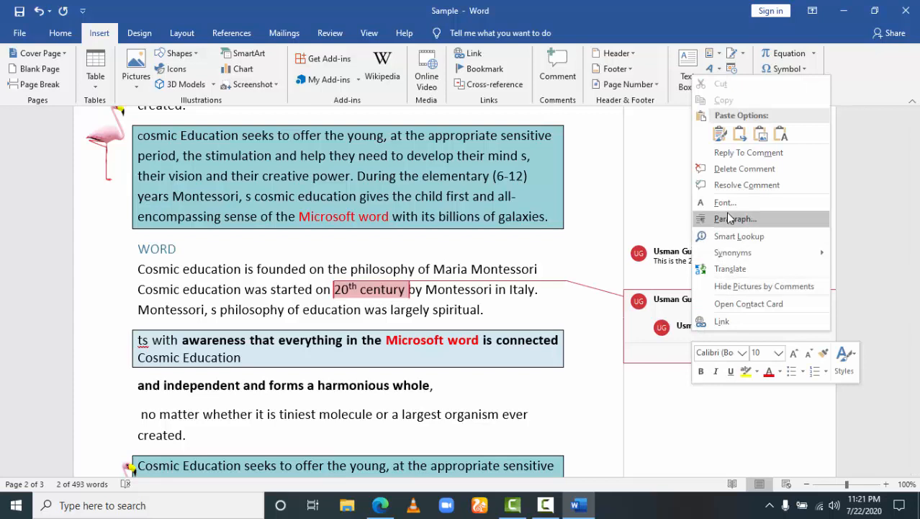
{"action": "left_click", "coordinate": [745, 169]}
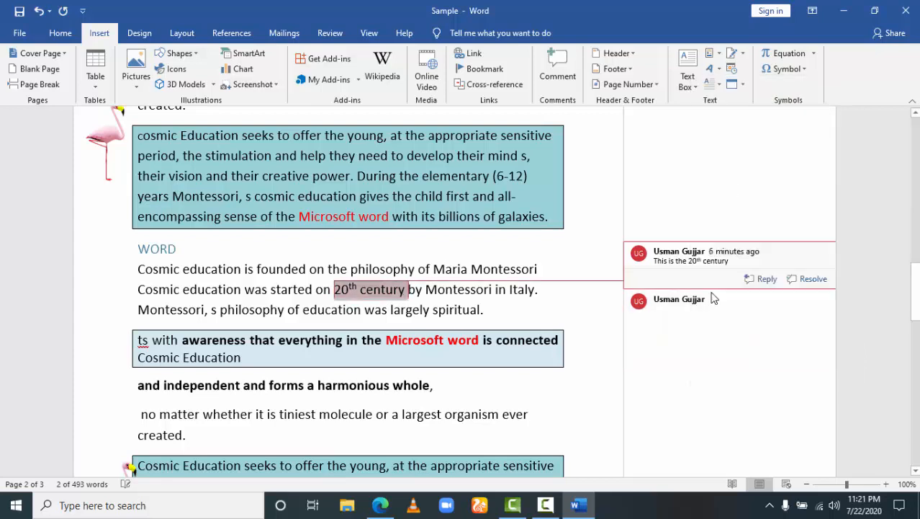
Delete the two remaining comments on "20th century" under the WORD heading
{"action": "right_click", "coordinate": [671, 308]}
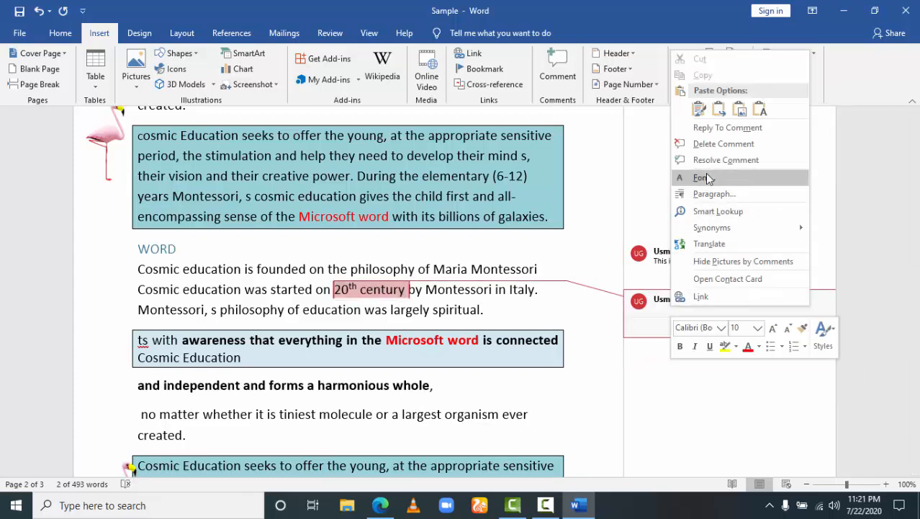
{"action": "left_click", "coordinate": [709, 144]}
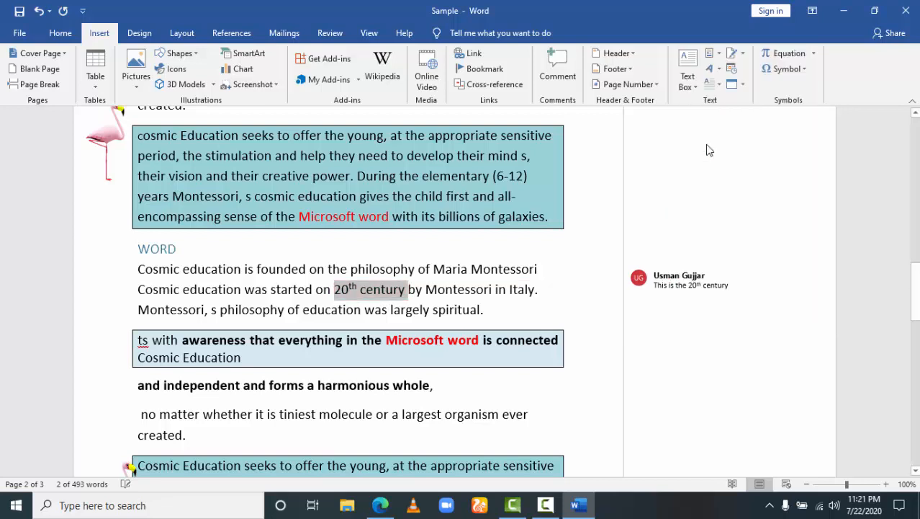
{"action": "right_click", "coordinate": [680, 281]}
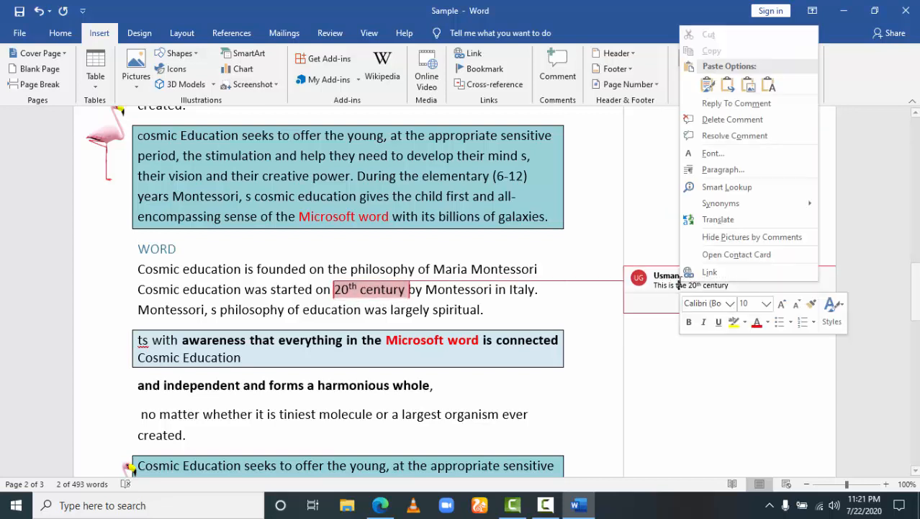
{"action": "left_click", "coordinate": [715, 119]}
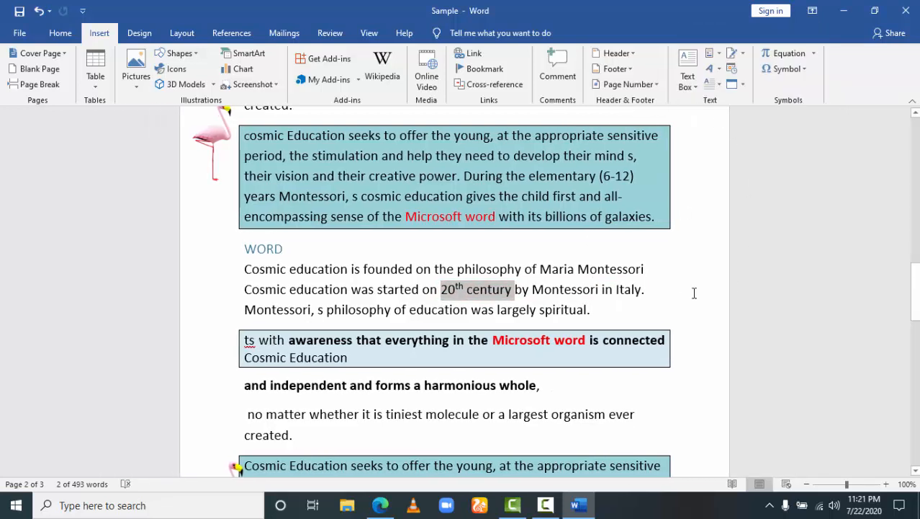
{"action": "left_click", "coordinate": [690, 292]}
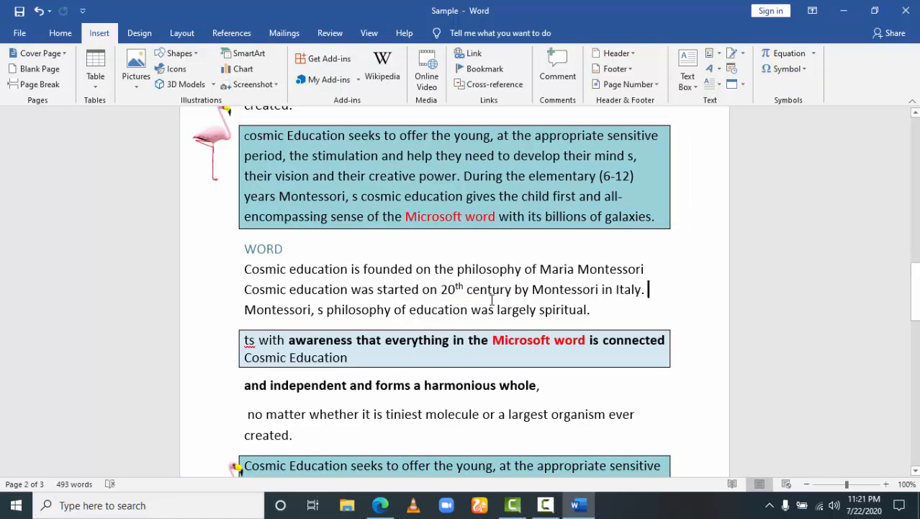
Insert a Simple Text Box at the WORD heading and place it to the right of the paragraph below that heading
{"action": "left_click", "coordinate": [685, 64]}
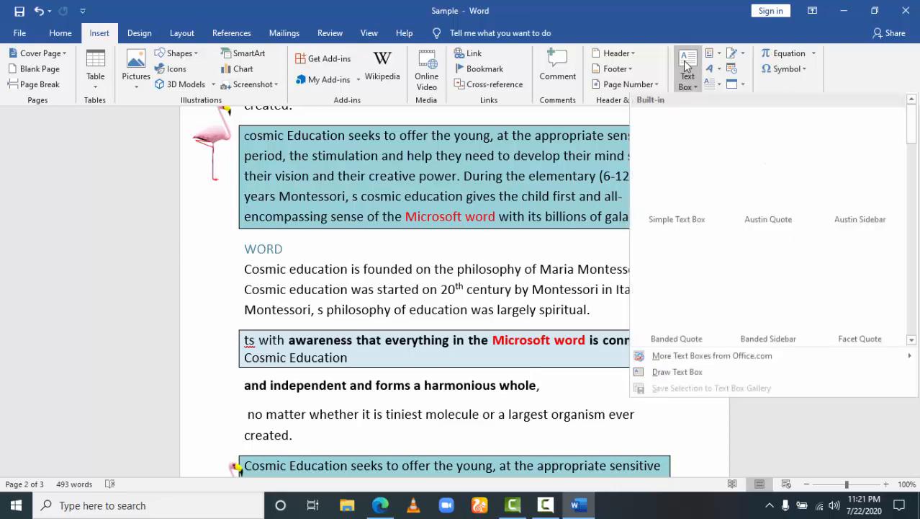
{"action": "left_click", "coordinate": [504, 244]}
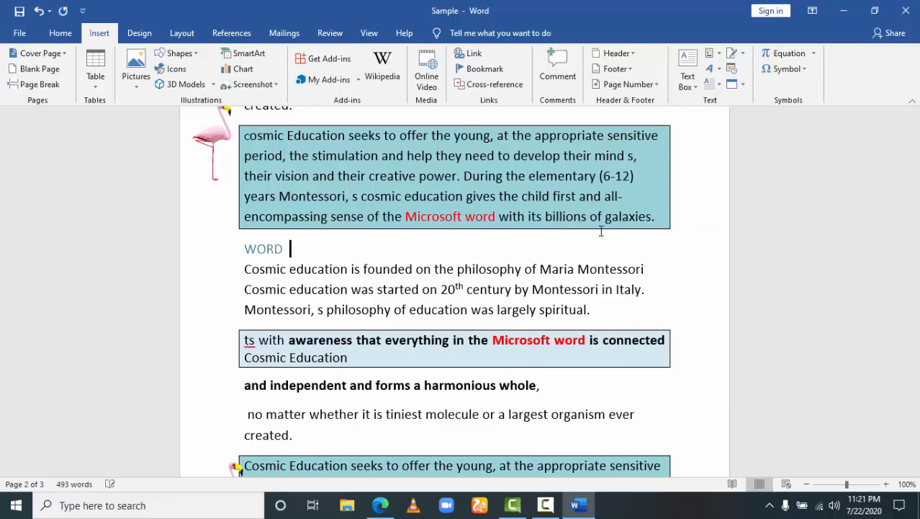
{"action": "left_click", "coordinate": [689, 67]}
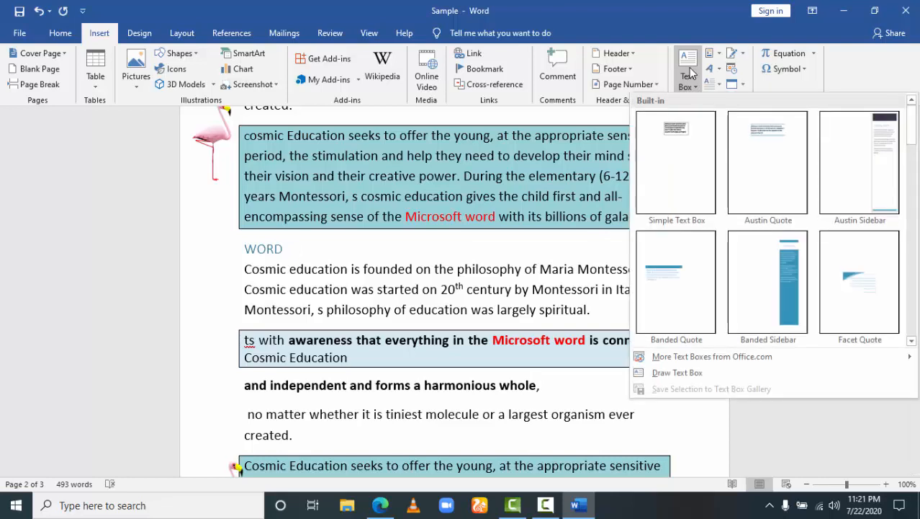
{"action": "left_click", "coordinate": [688, 143]}
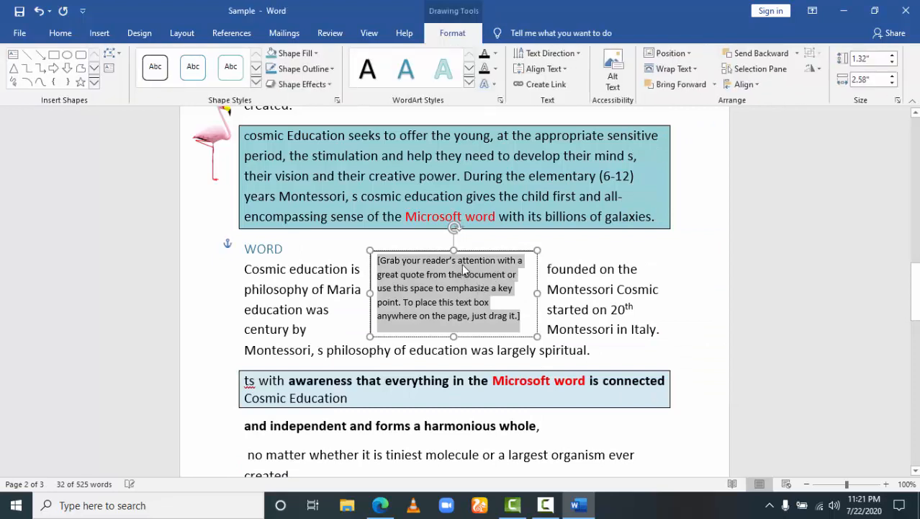
{"action": "left_click_drag", "start_coordinate": [489, 251], "coordinate": [628, 262]}
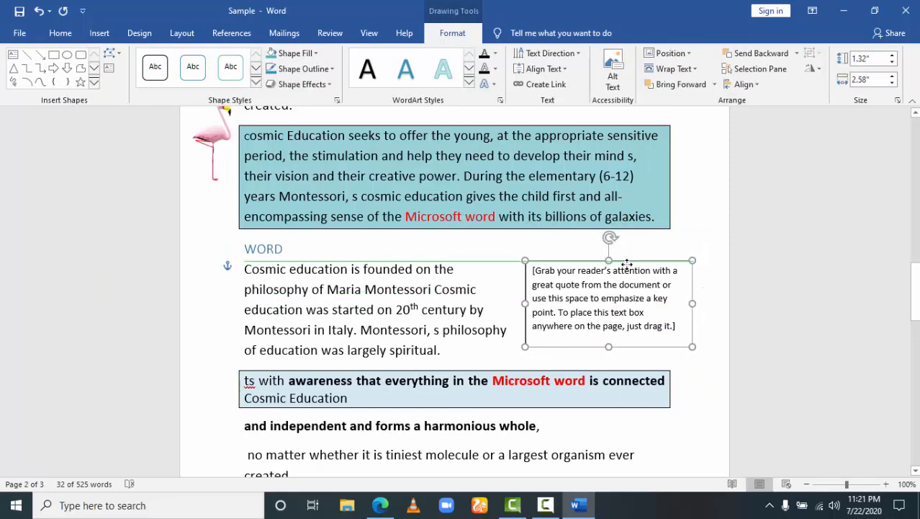
Fill the text box beside the WORD paragraph with a light blue theme color
{"action": "triple_click", "coordinate": [676, 326]}
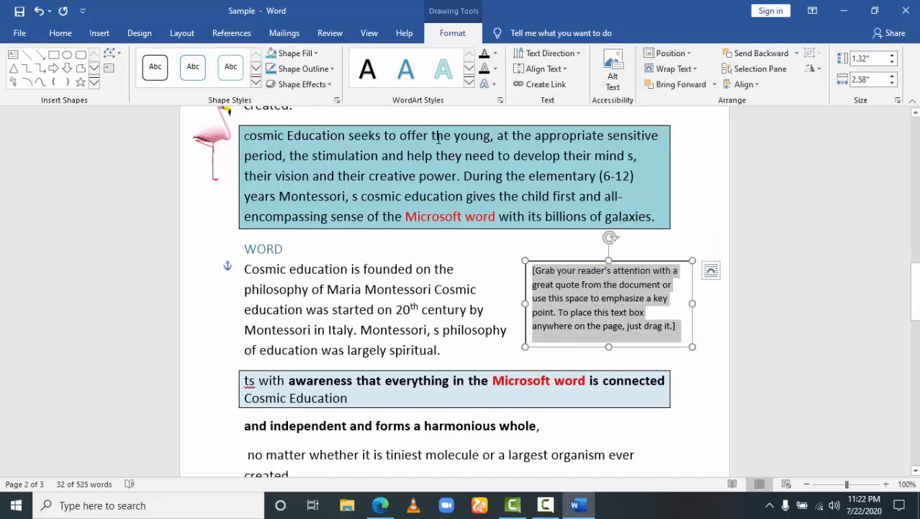
{"action": "left_click", "coordinate": [315, 54]}
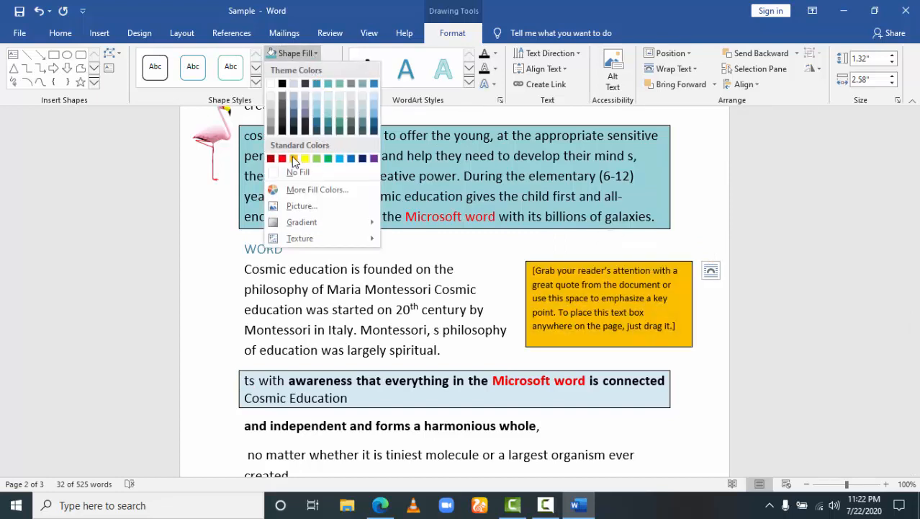
{"action": "left_click", "coordinate": [373, 98]}
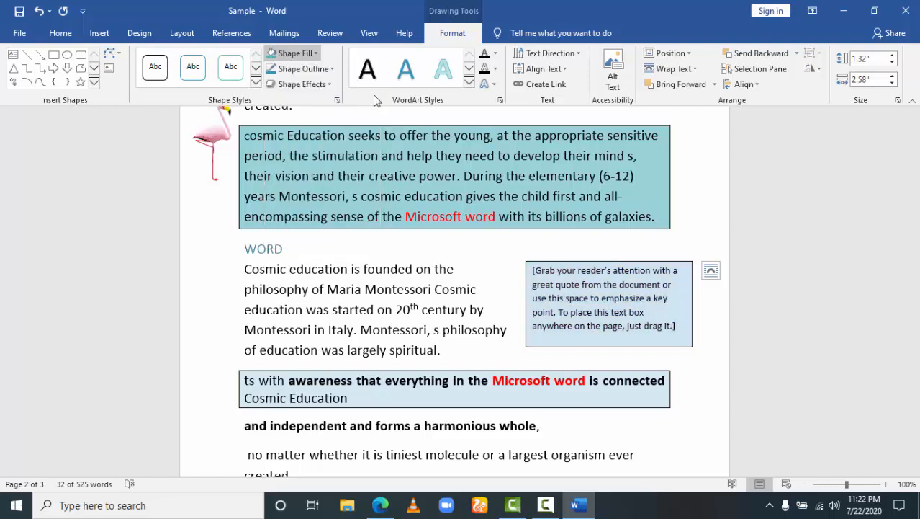
{"action": "left_click", "coordinate": [466, 267]}
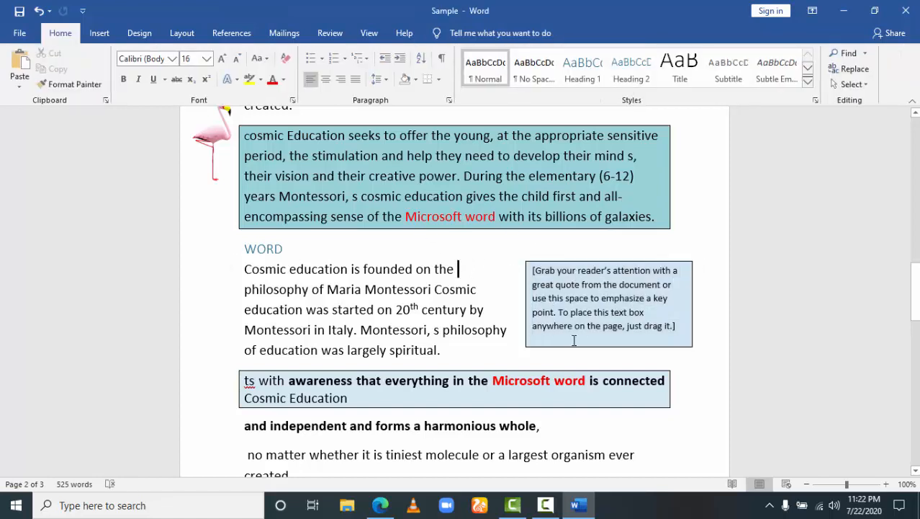
Insert a gray outlined WordArt and move it into the blank space at the bottom of page 2
{"action": "left_click", "coordinate": [101, 34]}
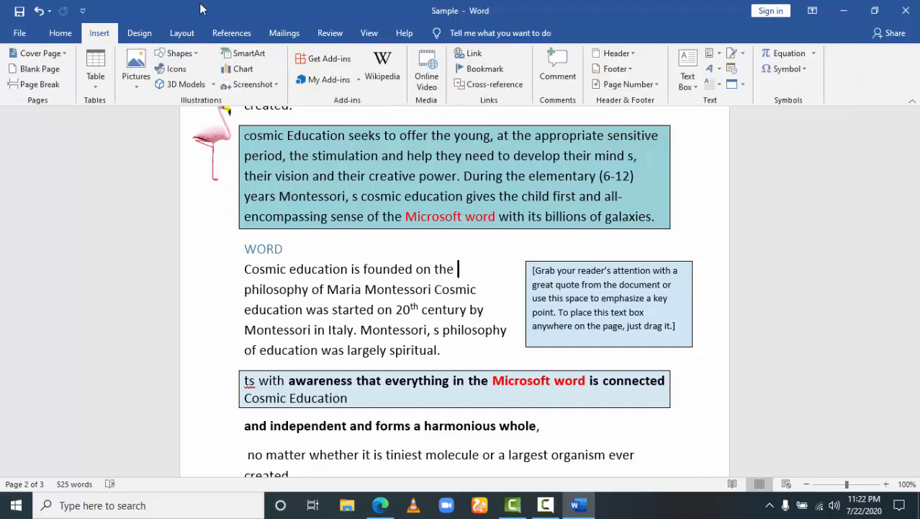
{"action": "left_click", "coordinate": [718, 70]}
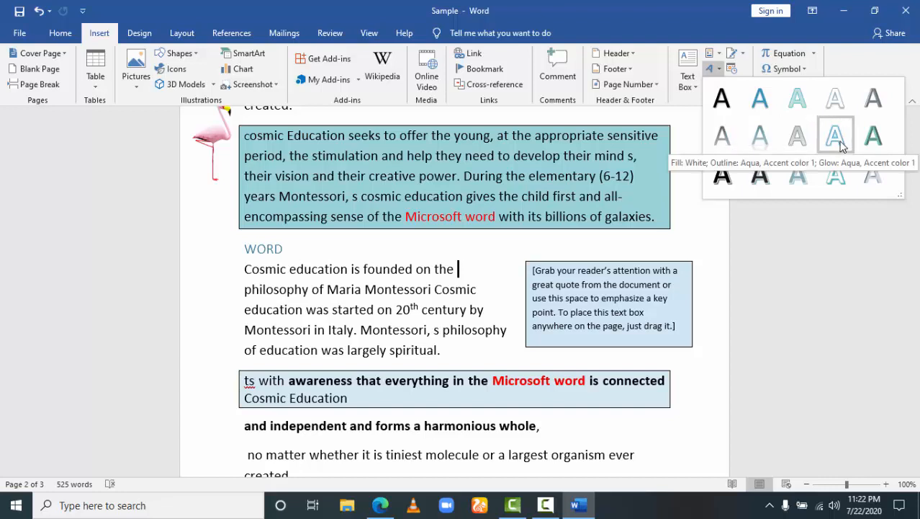
{"action": "left_click", "coordinate": [798, 136]}
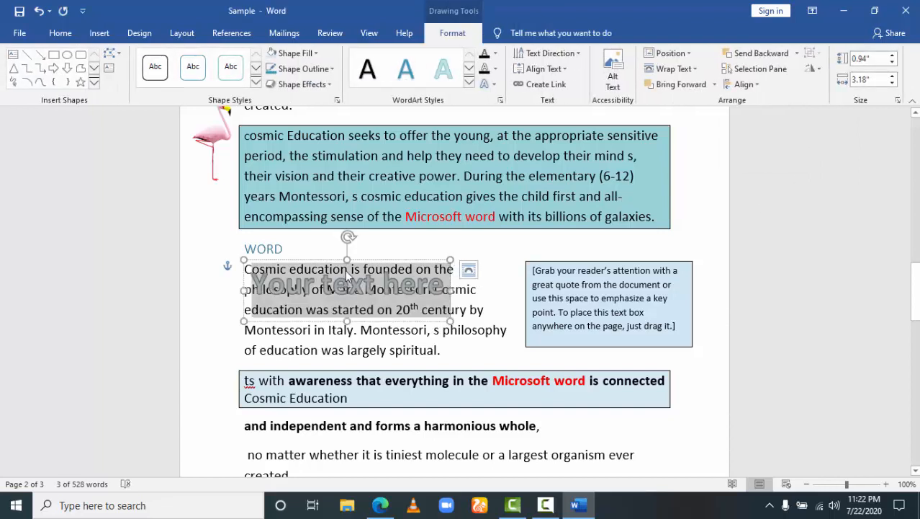
{"action": "left_click_drag", "start_coordinate": [382, 279], "coordinate": [468, 438]}
{"action": "scroll", "coordinate": [469, 441], "scroll_direction": "down", "scroll_amount": 7}
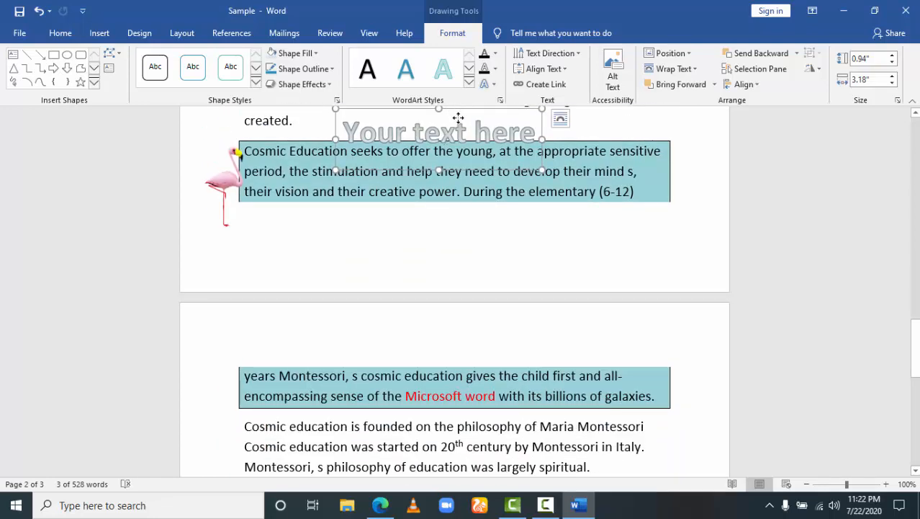
{"action": "left_click_drag", "start_coordinate": [459, 109], "coordinate": [455, 212]}
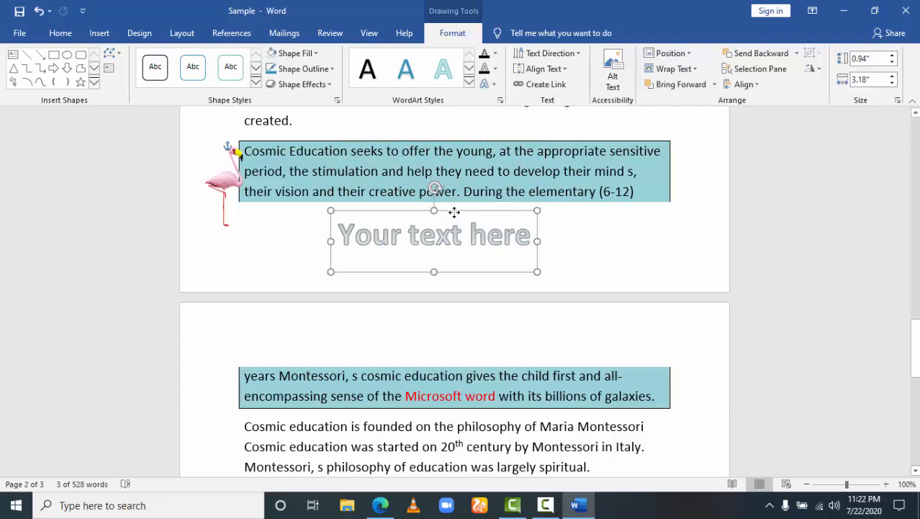
Replace the WordArt's placeholder text with "Helo its my research paper"
{"action": "left_click", "coordinate": [505, 233]}
{"action": "left_click_drag", "start_coordinate": [531, 234], "coordinate": [374, 235]}
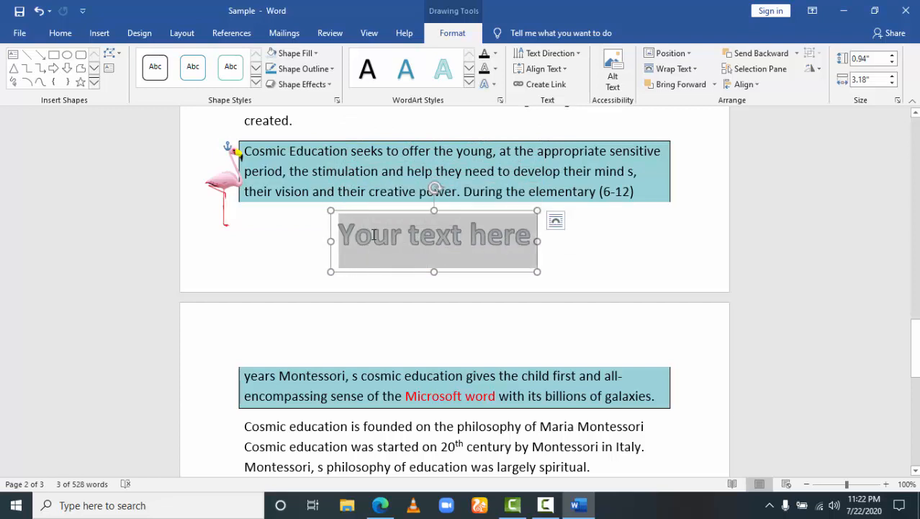
{"action": "type", "text": "Helo"}
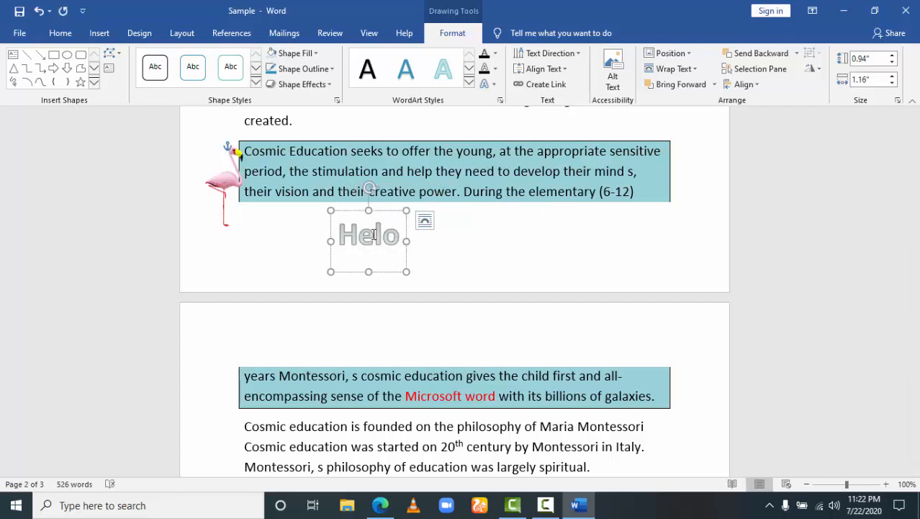
{"action": "type", "text": " its"}
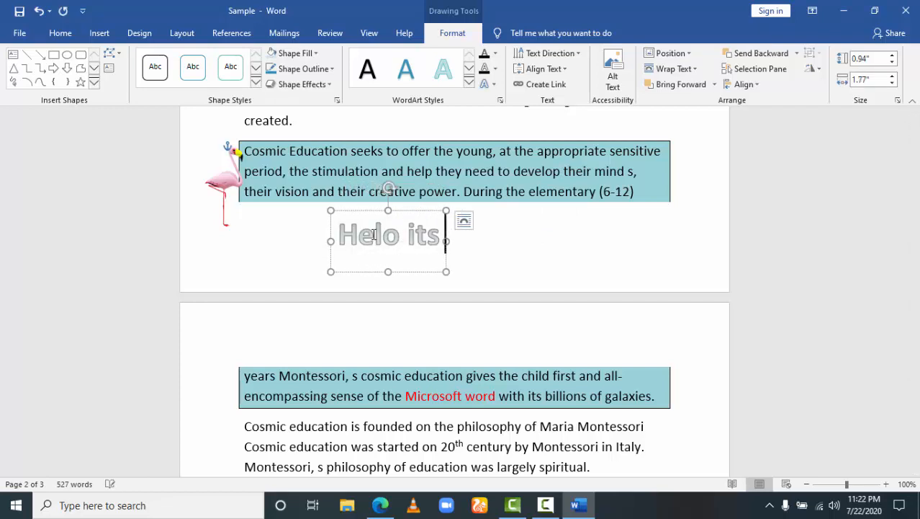
{"action": "type", "text": " my r"}
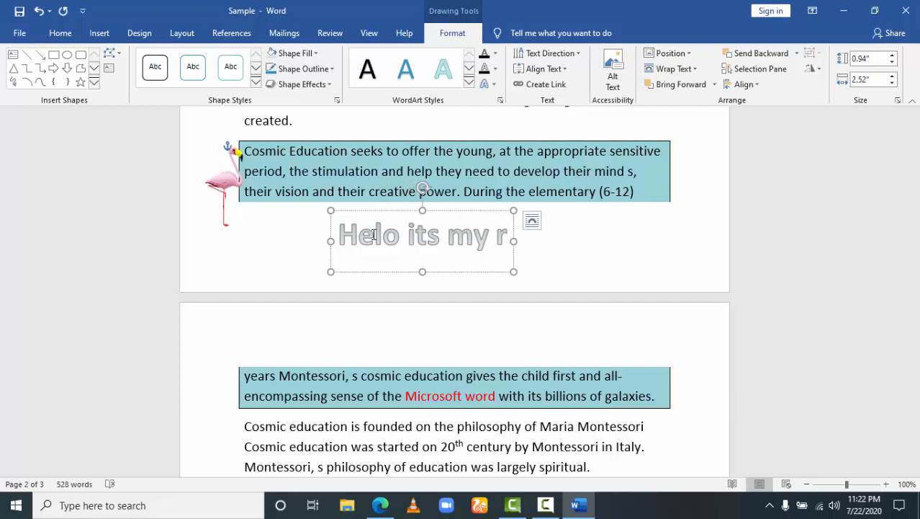
{"action": "type", "text": "esearch"}
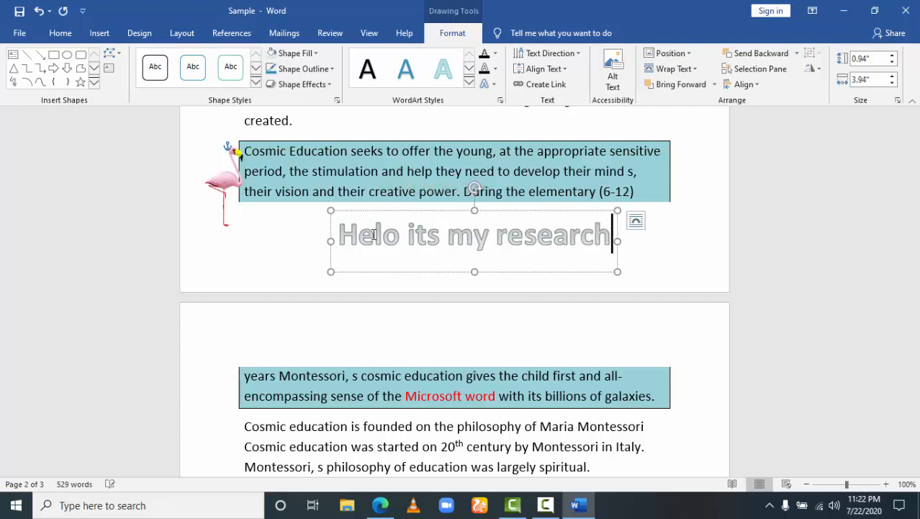
{"action": "type", "text": " pap"}
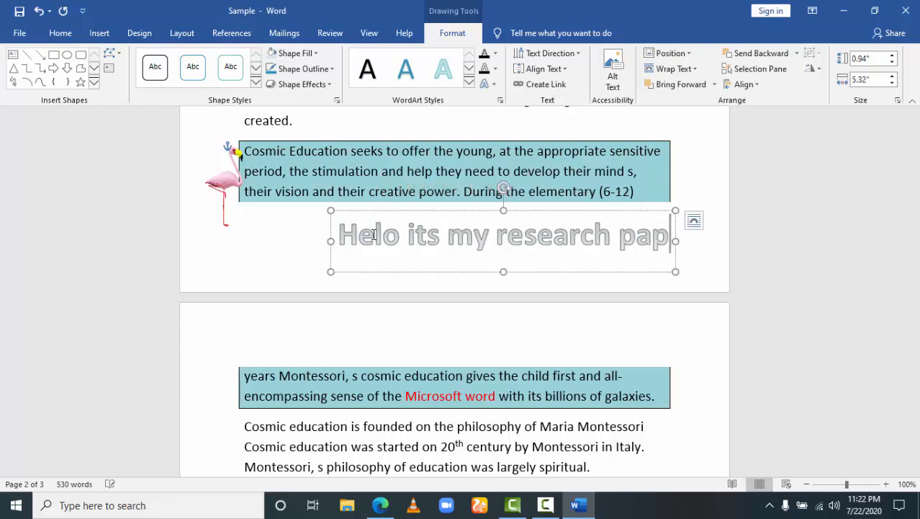
{"action": "type", "text": "er"}
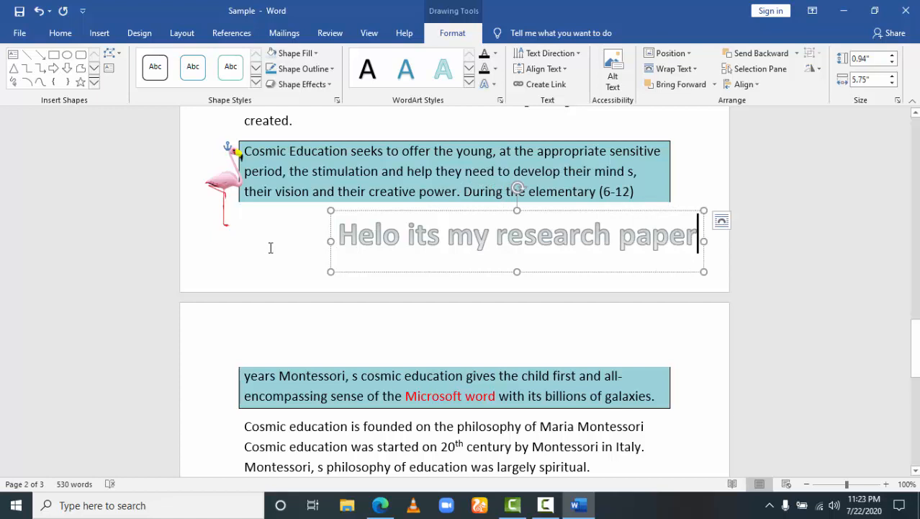
Move the "Helo its my research paper" WordArt left so it sits roughly centered below the shaded paragraph
{"action": "left_click", "coordinate": [271, 248]}
{"action": "left_click", "coordinate": [419, 230]}
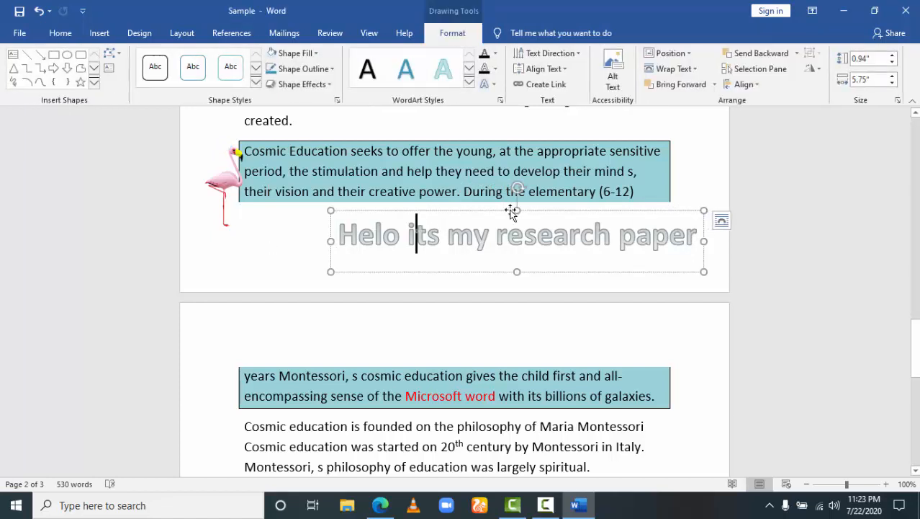
{"action": "mouse_move", "coordinate": [487, 208]}
{"action": "left_mouse_down"}
{"action": "mouse_move", "coordinate": [402, 223]}
{"action": "mouse_move", "coordinate": [412, 216]}
{"action": "left_mouse_up"}
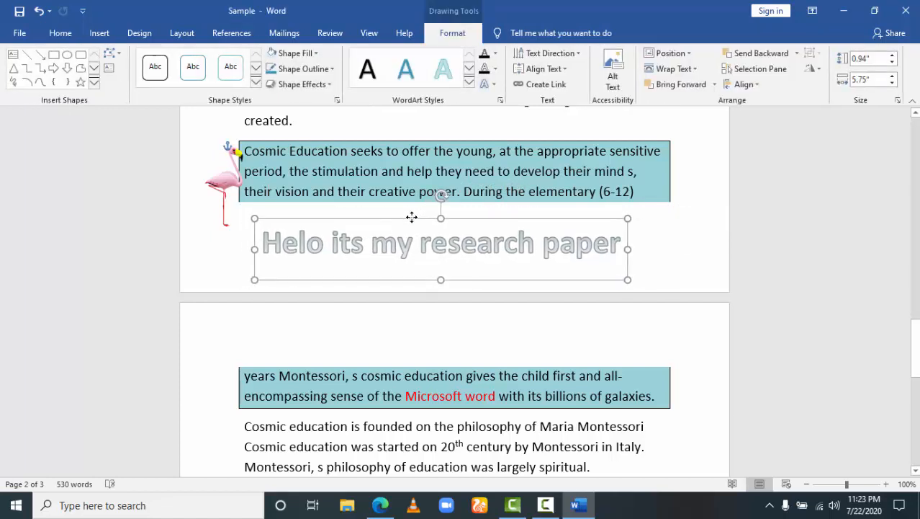
{"action": "left_click", "coordinate": [695, 247]}
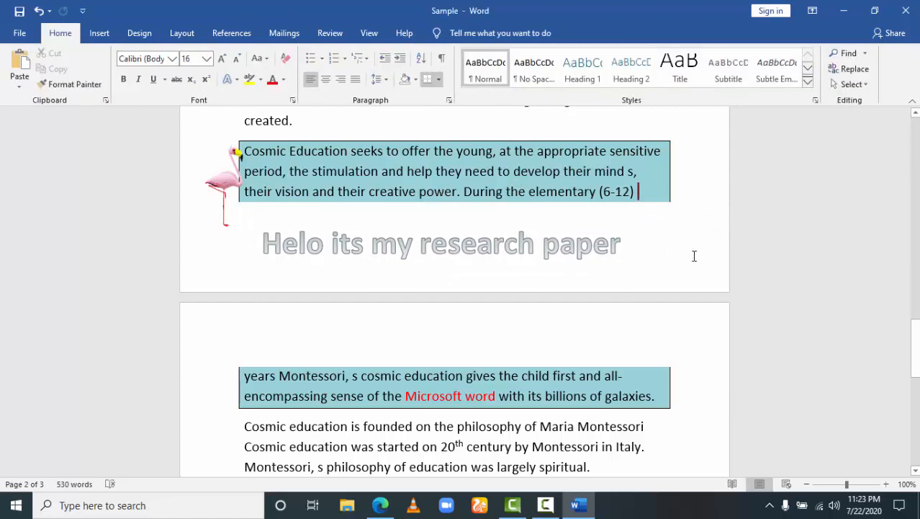
Move the flamingo 3D model beside the last shaded paragraph on page 2 slightly up and left
{"action": "left_click", "coordinate": [225, 166]}
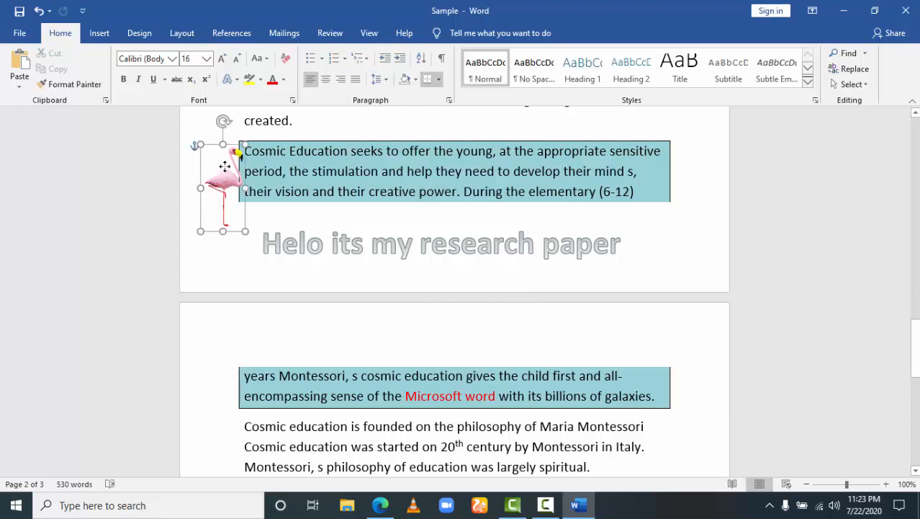
{"action": "left_click_drag", "start_coordinate": [208, 150], "coordinate": [226, 133]}
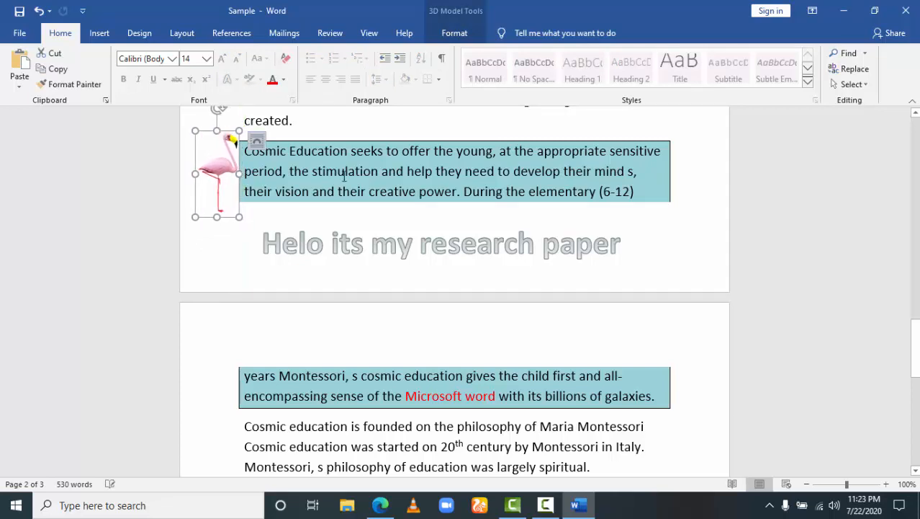
{"action": "left_click", "coordinate": [367, 196]}
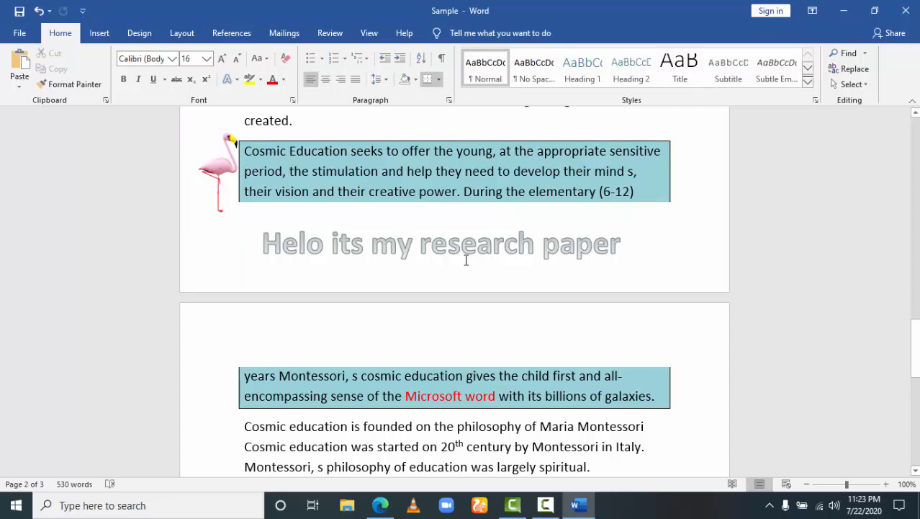
Check page 2 in the print preview, then return to the document and place the cursor in the WordArt text
{"action": "key", "text": "ctrl+p"}
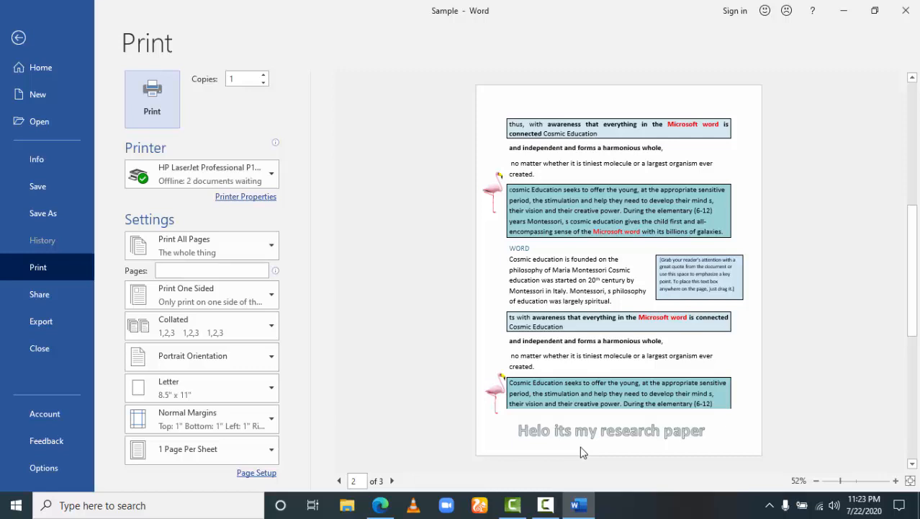
{"action": "left_click", "coordinate": [20, 37]}
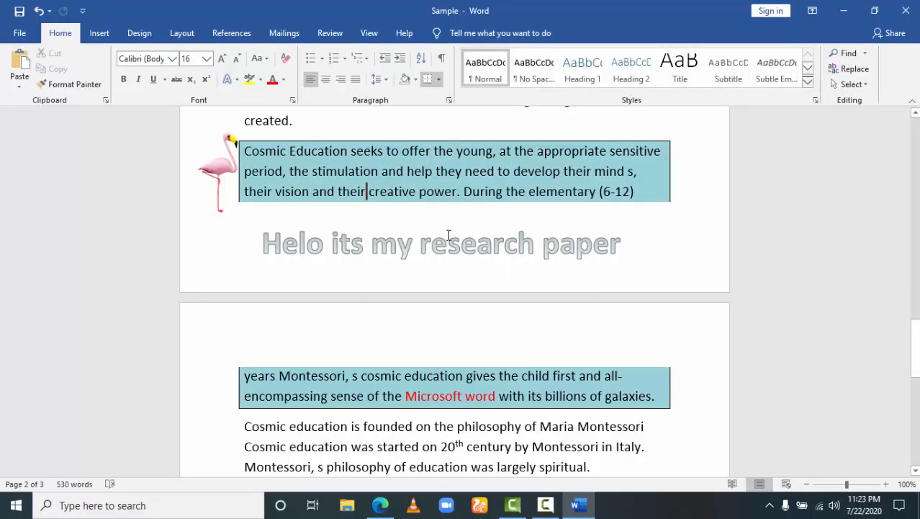
{"action": "left_click", "coordinate": [448, 238]}
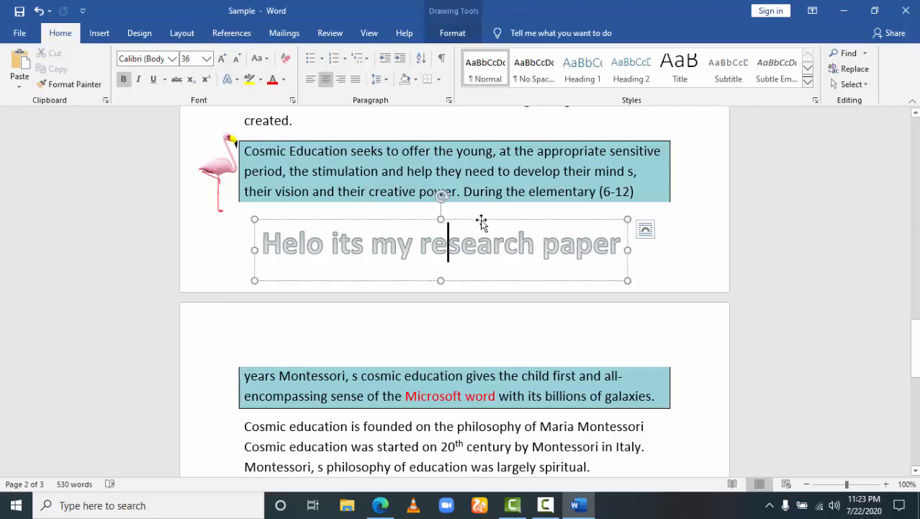
{"action": "left_click", "coordinate": [99, 33]}
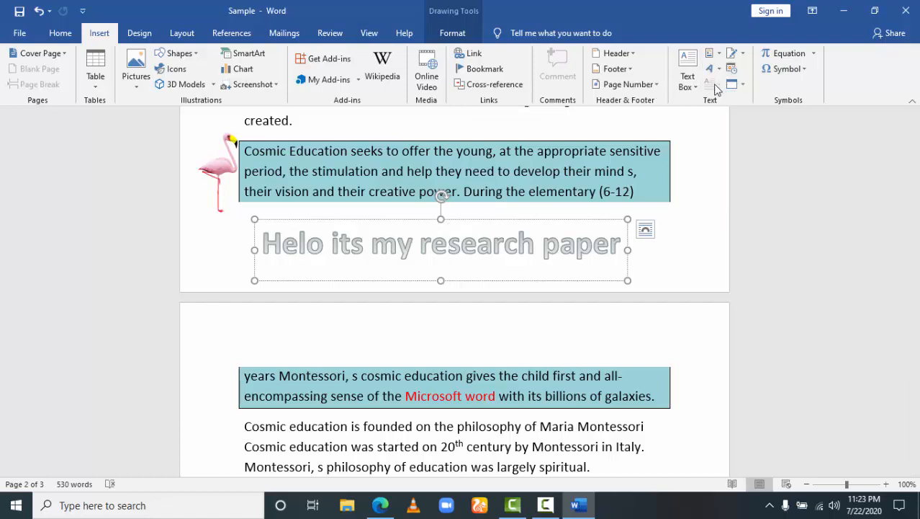
{"action": "left_click", "coordinate": [744, 55]}
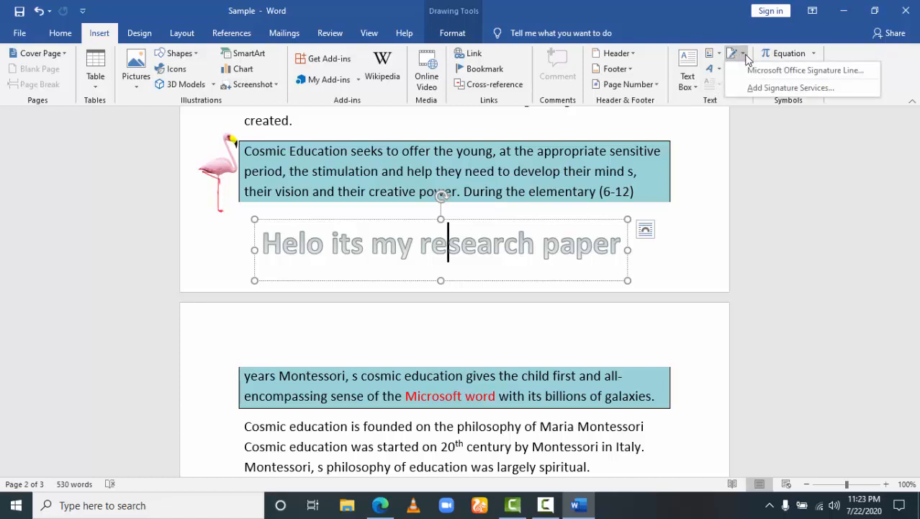
{"action": "left_click", "coordinate": [677, 253]}
{"action": "left_click", "coordinate": [676, 252]}
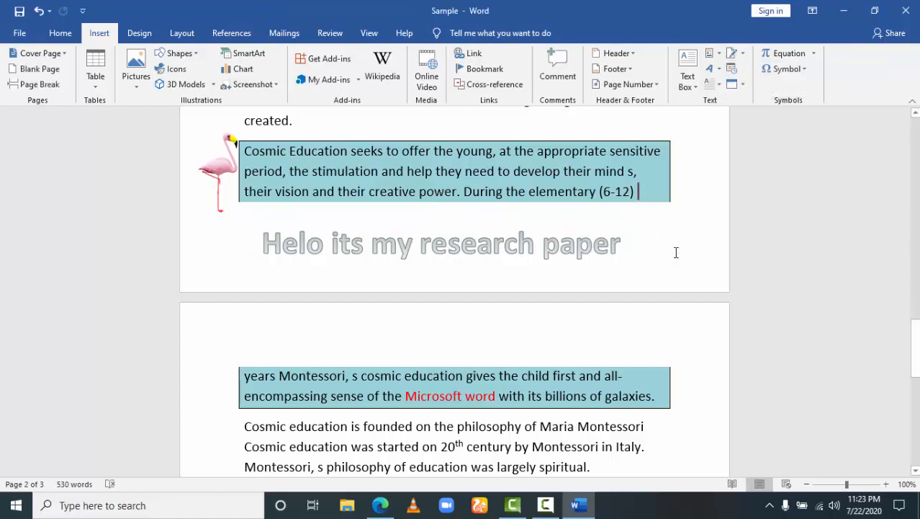
{"action": "left_click_drag", "start_coordinate": [918, 315], "coordinate": [916, 403]}
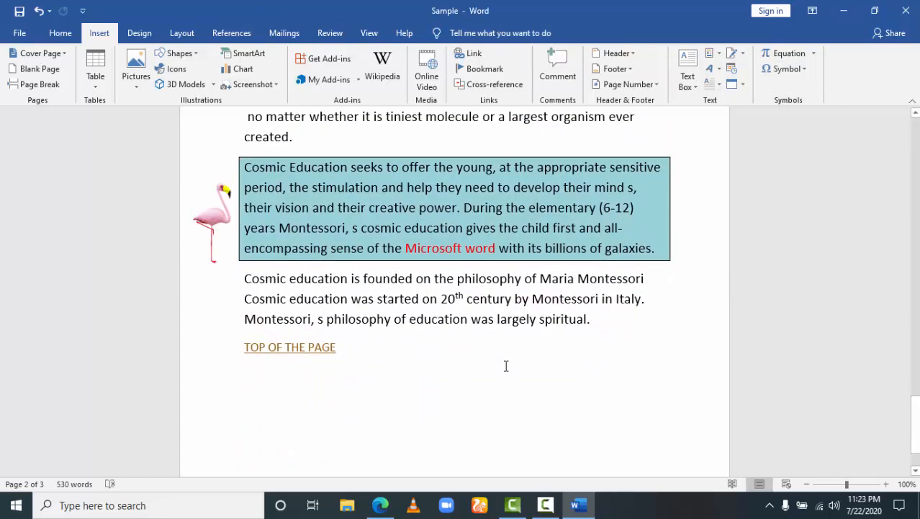
{"action": "left_click", "coordinate": [743, 55]}
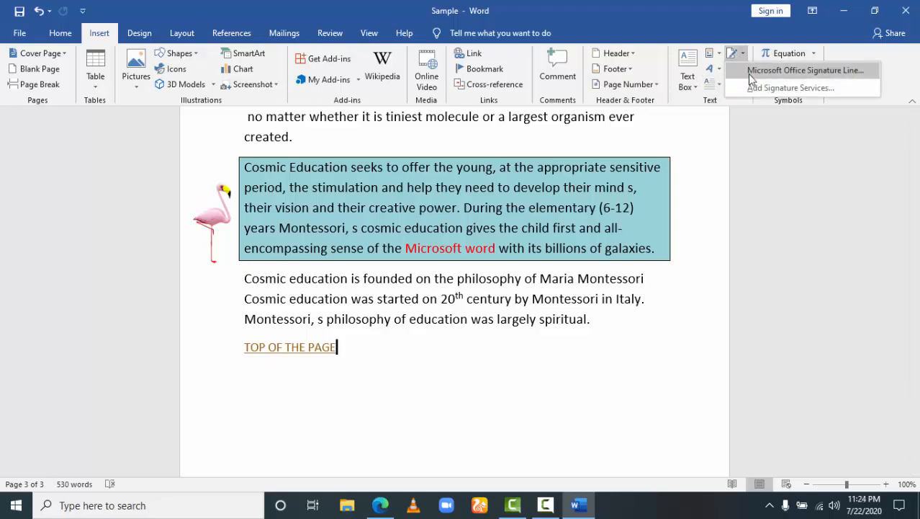
{"action": "left_click", "coordinate": [748, 73]}
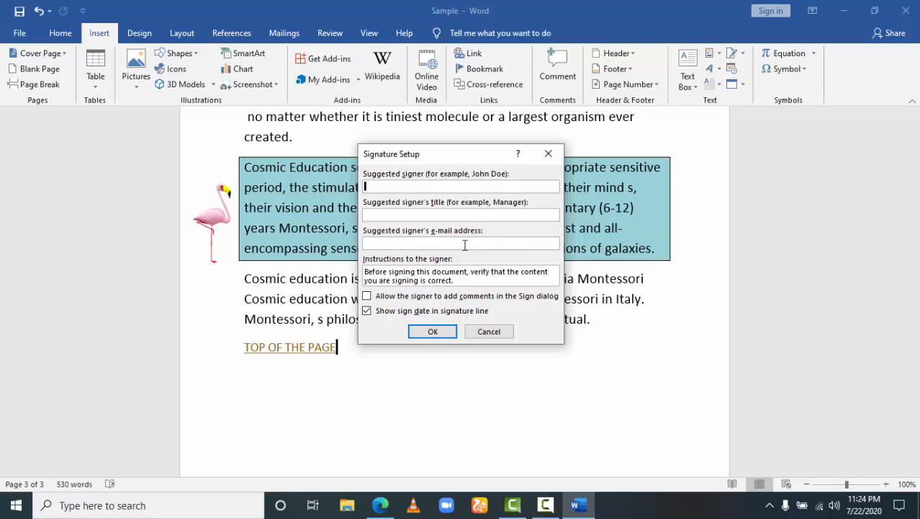
{"action": "left_click", "coordinate": [490, 333]}
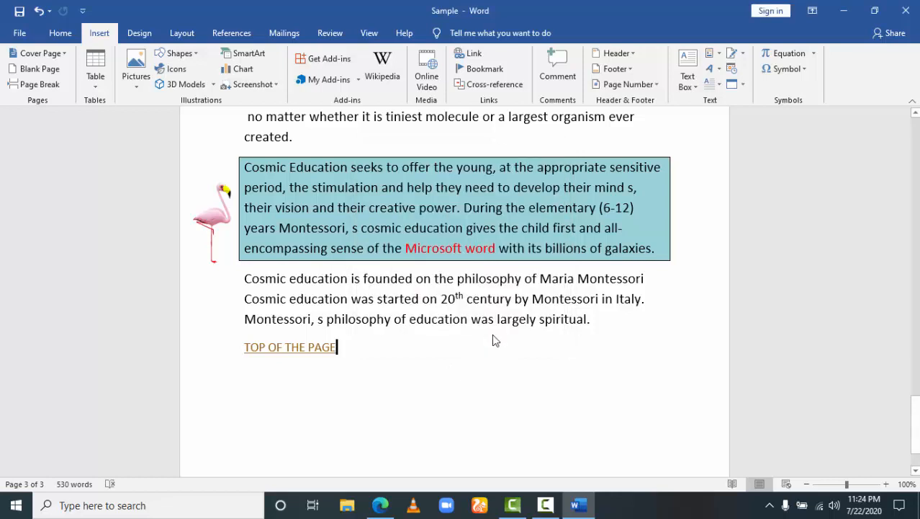
Insert a signature line with the suggested signer's name on a new line below the TOP OF THE PAGE link, and delete it again
{"action": "key", "text": "Return"}
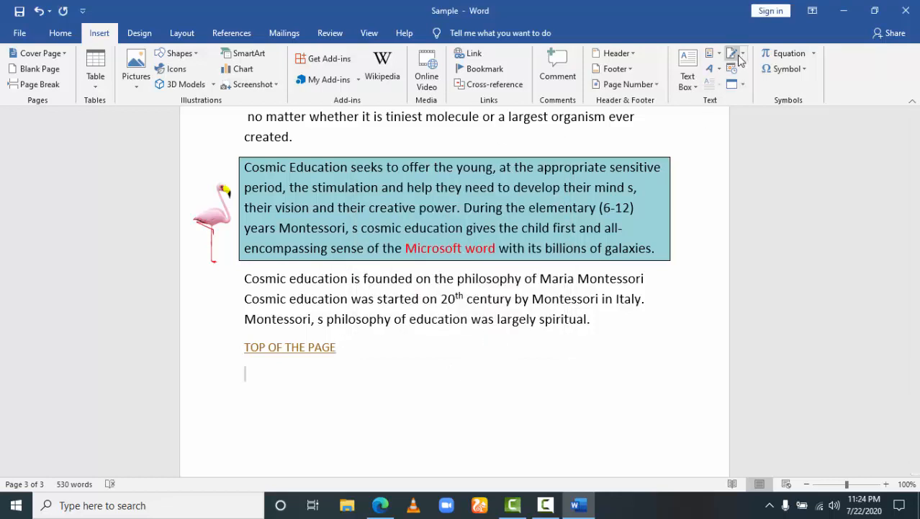
{"action": "left_click", "coordinate": [743, 55]}
{"action": "left_click", "coordinate": [749, 67]}
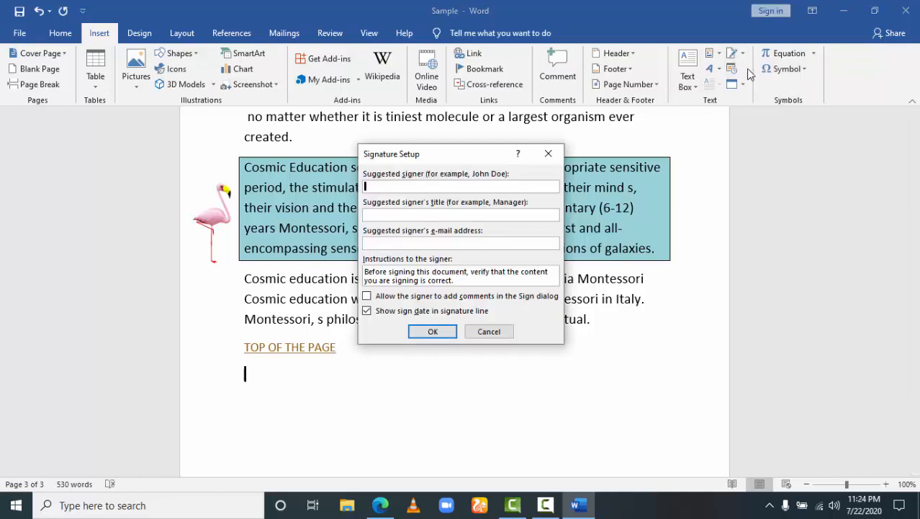
{"action": "left_click", "coordinate": [461, 216]}
{"action": "left_click", "coordinate": [433, 332]}
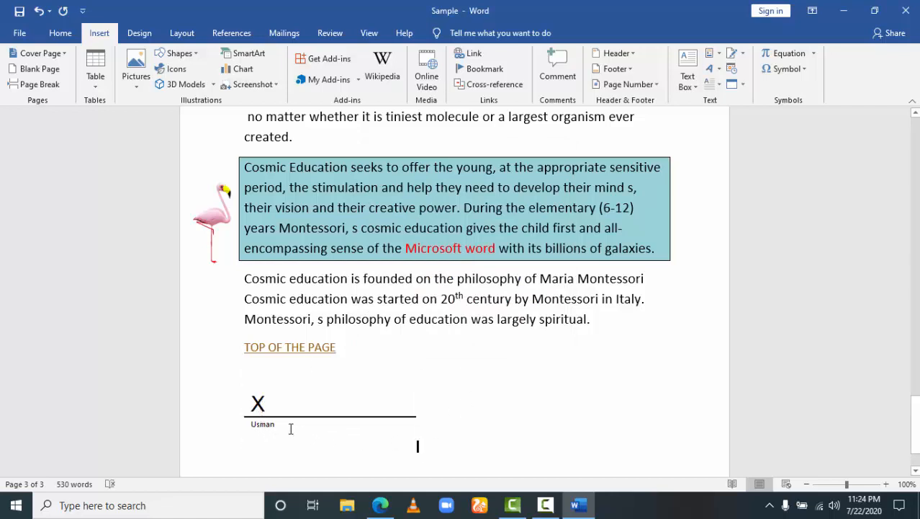
{"action": "left_click", "coordinate": [357, 410]}
{"action": "key", "text": "Delete"}
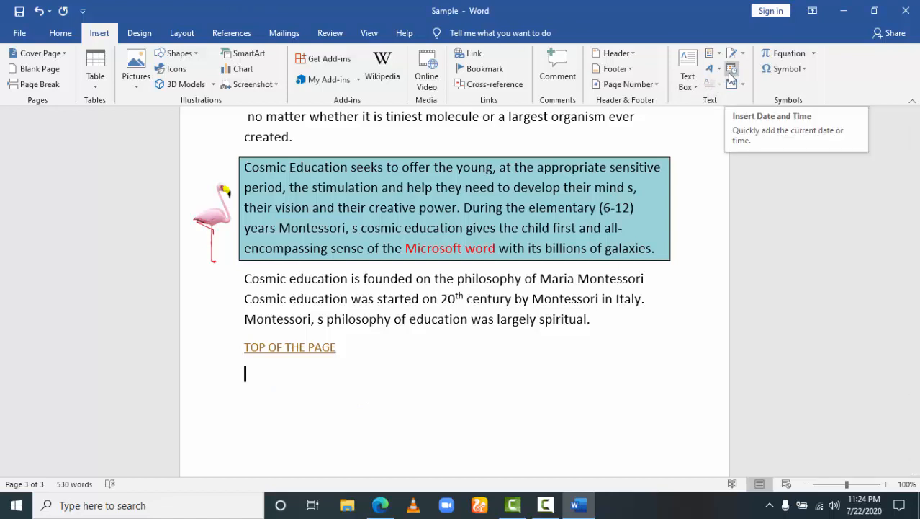
Insert the current date beside the TOP OF THE PAGE link in the format "Wednesday, July 22, 2020"
{"action": "left_click", "coordinate": [583, 343]}
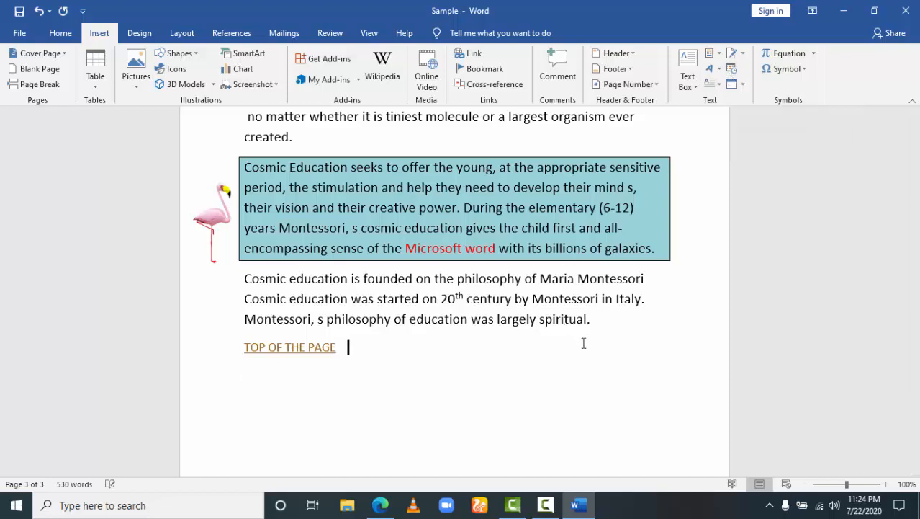
{"action": "left_click", "coordinate": [731, 69]}
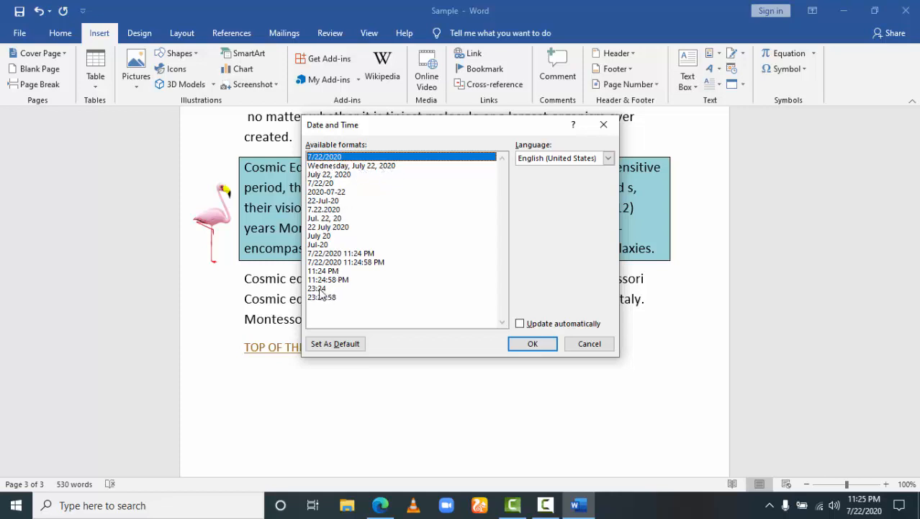
{"action": "left_click", "coordinate": [331, 165]}
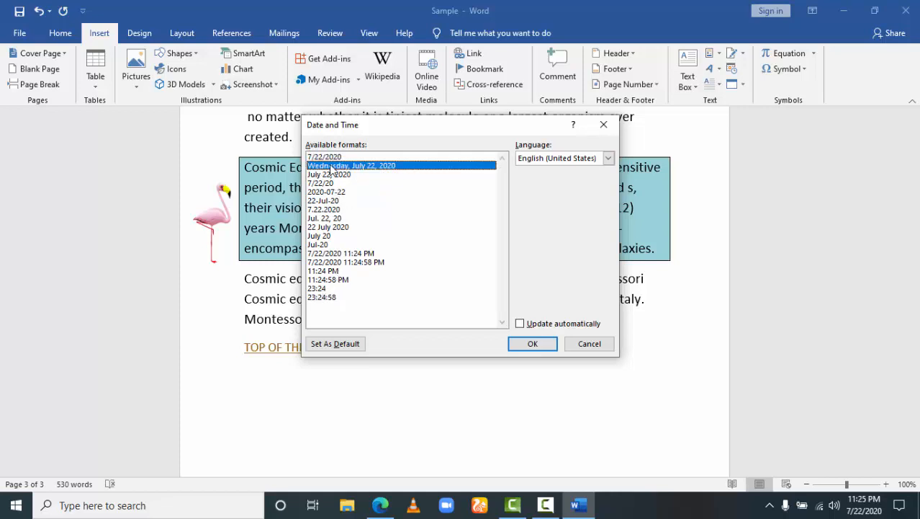
{"action": "left_click", "coordinate": [534, 344]}
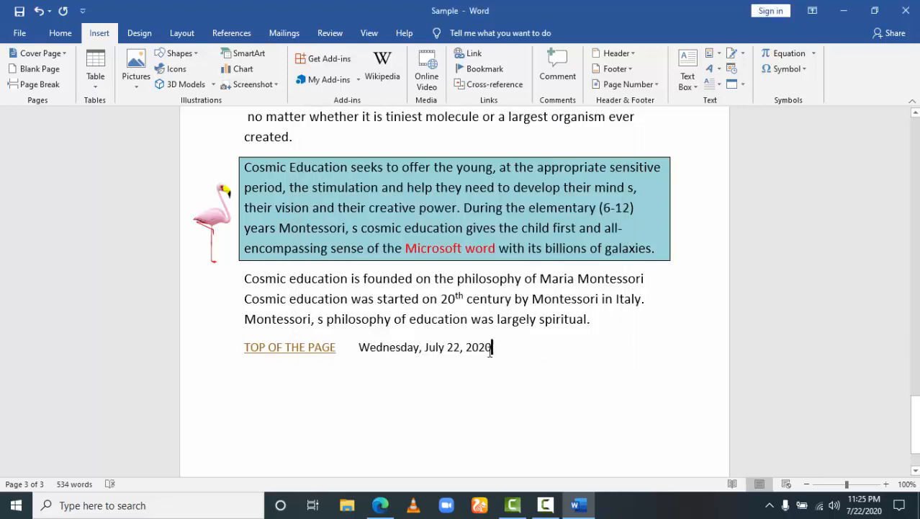
{"action": "left_click_drag", "start_coordinate": [492, 349], "coordinate": [371, 356]}
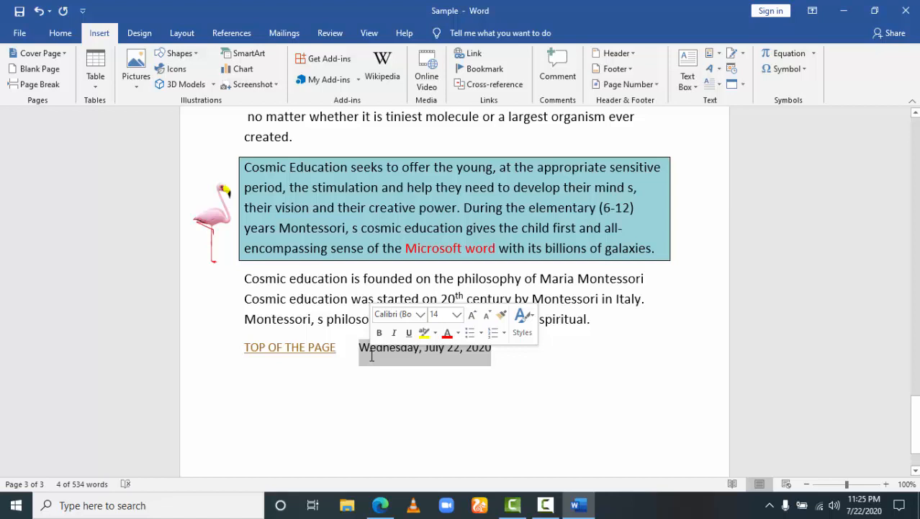
{"action": "left_click", "coordinate": [540, 411]}
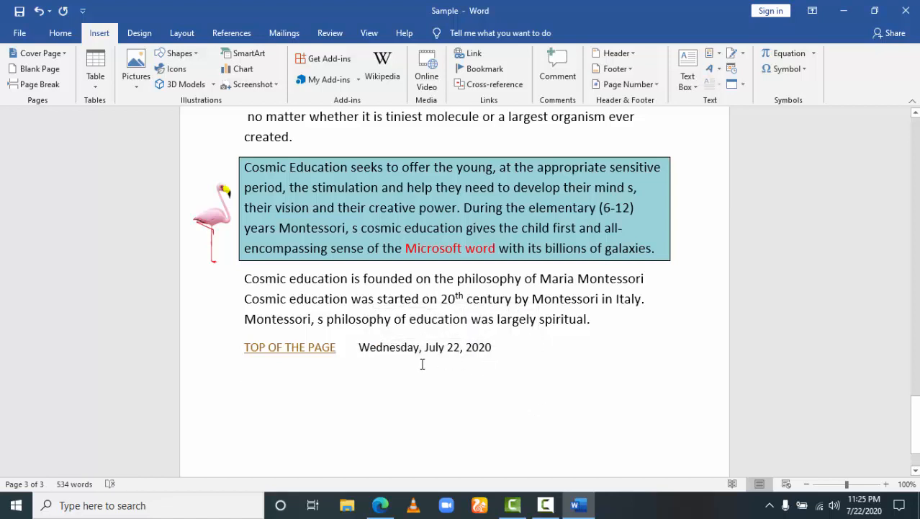
Move the date several lines below the TOP OF THE PAGE link with blank lines, undoing the page break before it
{"action": "left_click", "coordinate": [358, 346]}
{"action": "key", "text": "Return"}
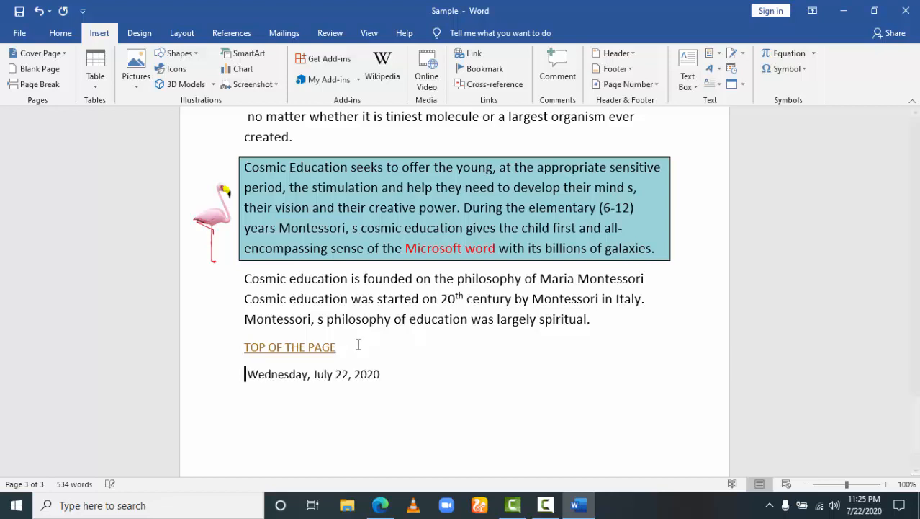
{"action": "key", "text": "Return"}
{"action": "key", "text": "Return"}
{"action": "key", "text": "ctrl+Return"}
{"action": "key", "text": "ctrl+z"}
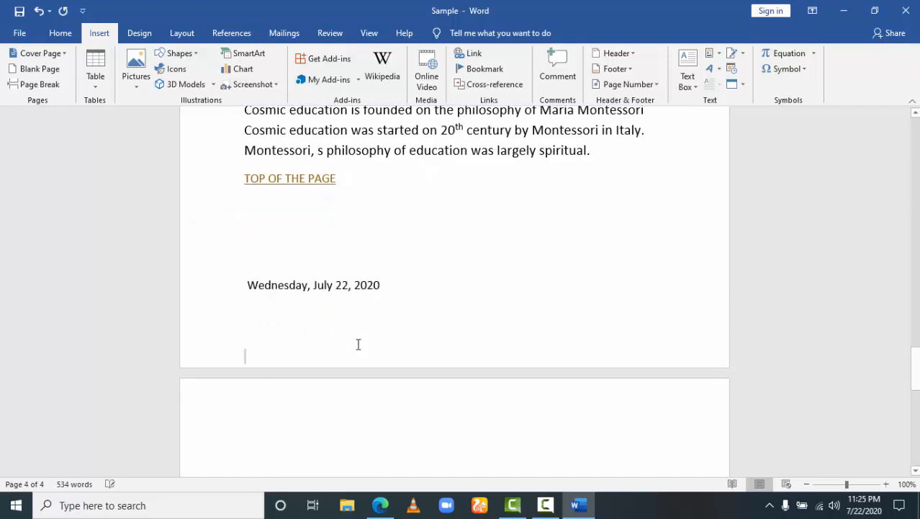
{"action": "key", "text": "ctrl+z"}
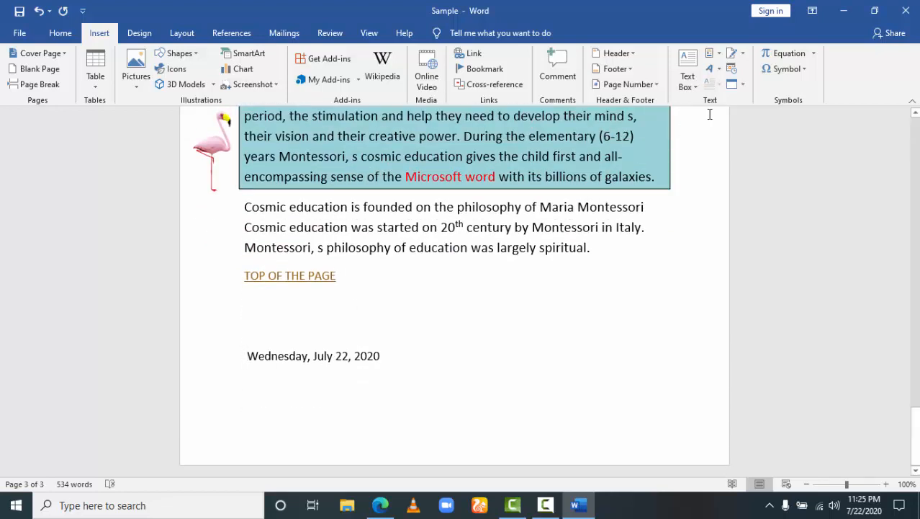
Remove the line breaks before the date to bring it back beside the TOP OF THE PAGE link
{"action": "left_click", "coordinate": [743, 85]}
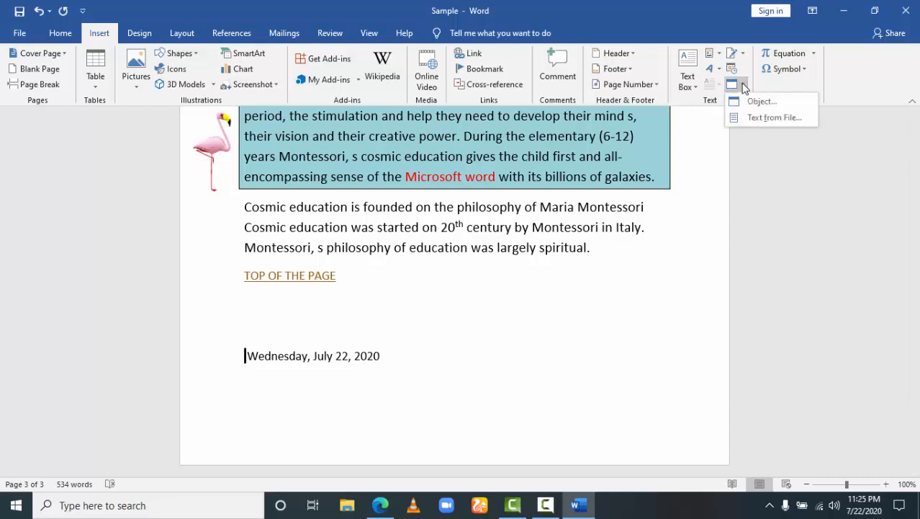
{"action": "key", "text": "Escape"}
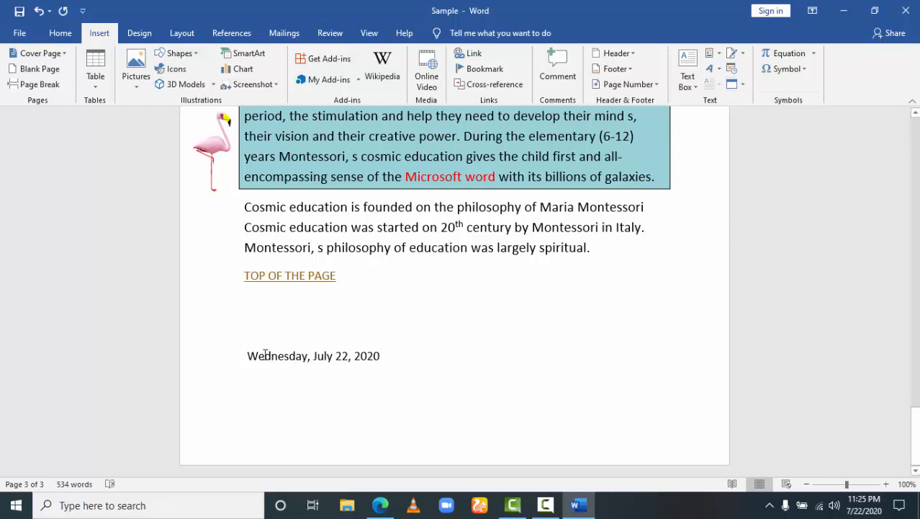
{"action": "key", "text": "BackSpace"}
{"action": "key", "text": "BackSpace"}
{"action": "key", "text": "BackSpace"}
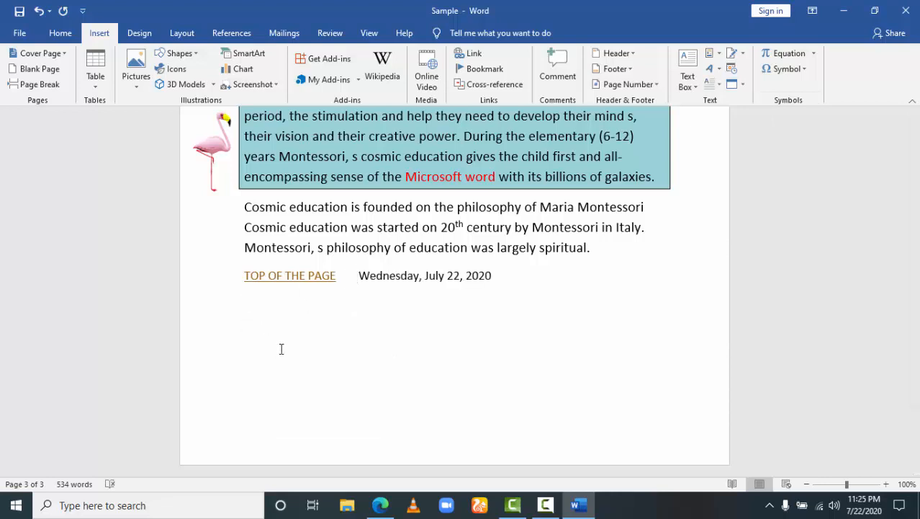
Insert a new Microsoft Excel Binary Worksheet object between the TOP OF THE PAGE link and the date
{"action": "left_click", "coordinate": [744, 85]}
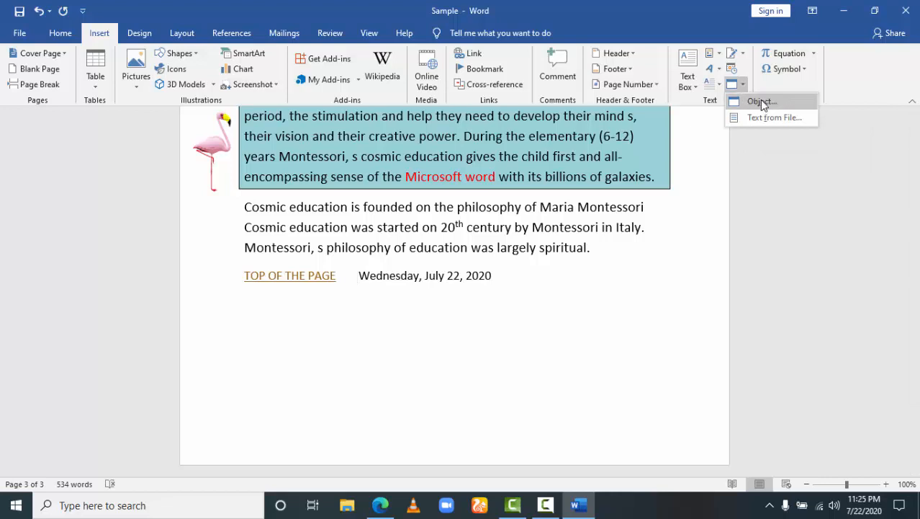
{"action": "left_click", "coordinate": [760, 102]}
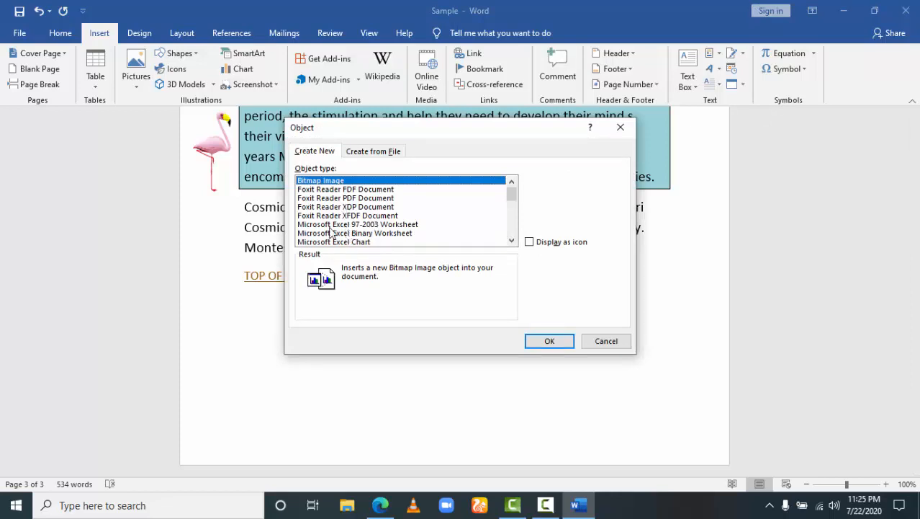
{"action": "left_click", "coordinate": [340, 235]}
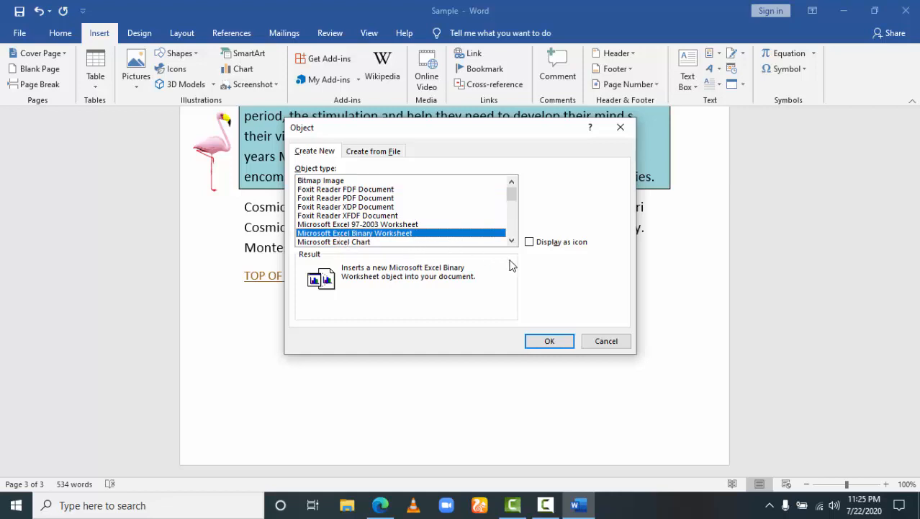
{"action": "left_click", "coordinate": [543, 340]}
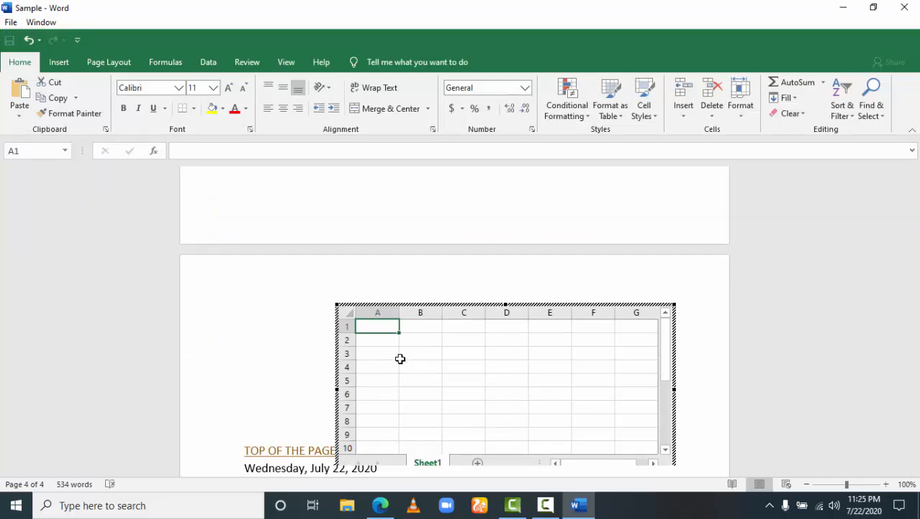
{"action": "left_click_drag", "start_coordinate": [914, 399], "coordinate": [915, 413]}
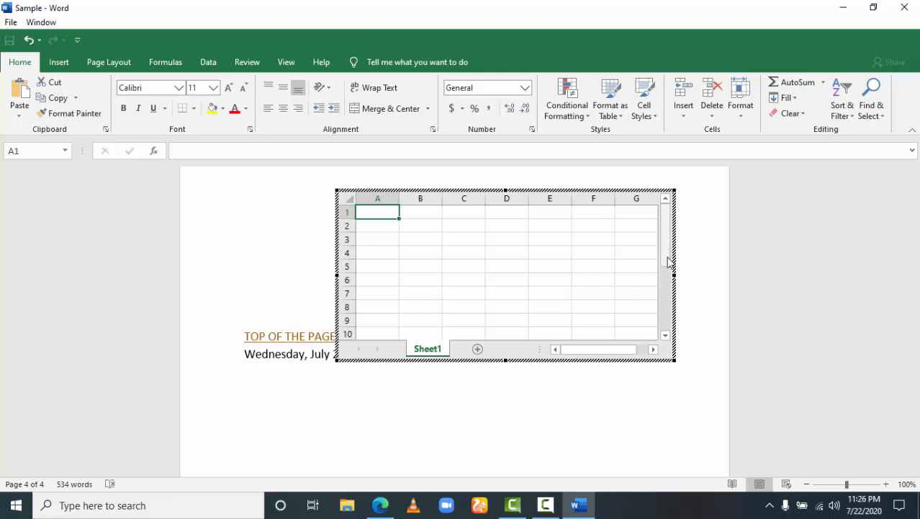
{"action": "left_click_drag", "start_coordinate": [668, 250], "coordinate": [660, 226]}
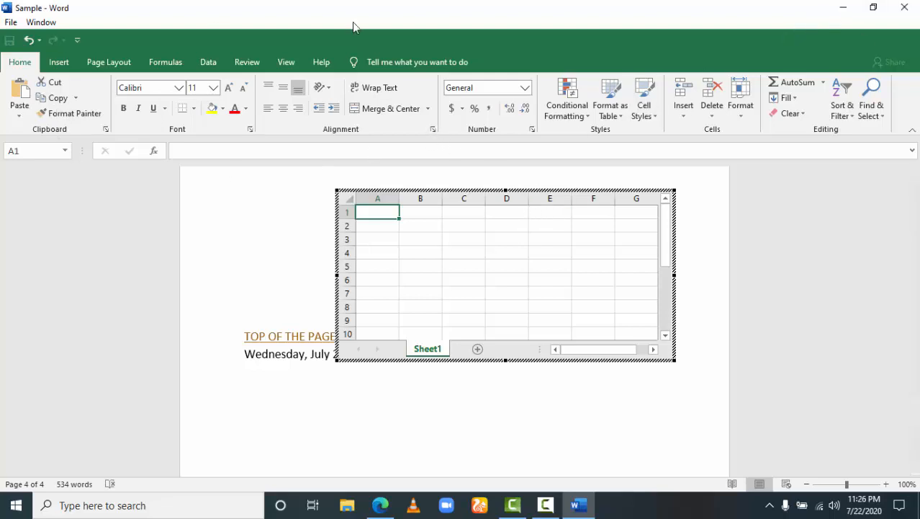
Leave worksheet editing without closing the document, and delete the embedded Excel worksheet object in front of the date
{"action": "left_click", "coordinate": [905, 7]}
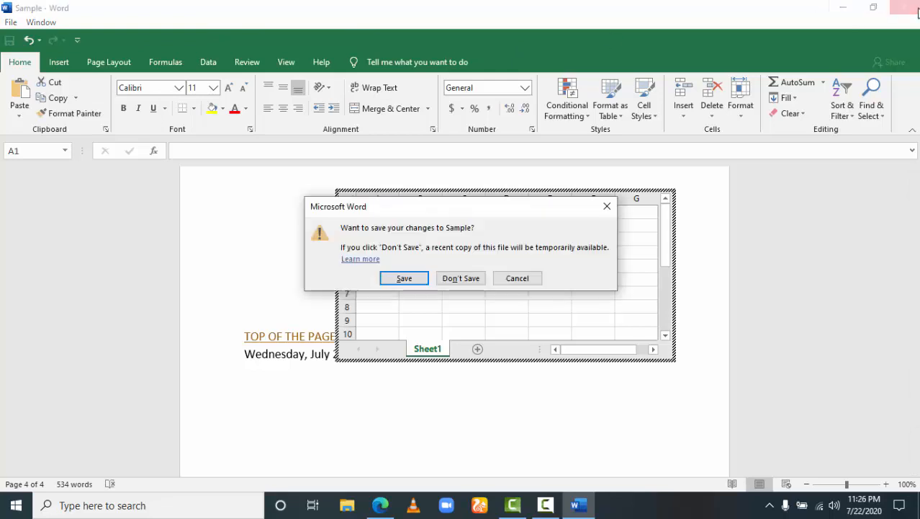
{"action": "left_click", "coordinate": [518, 278]}
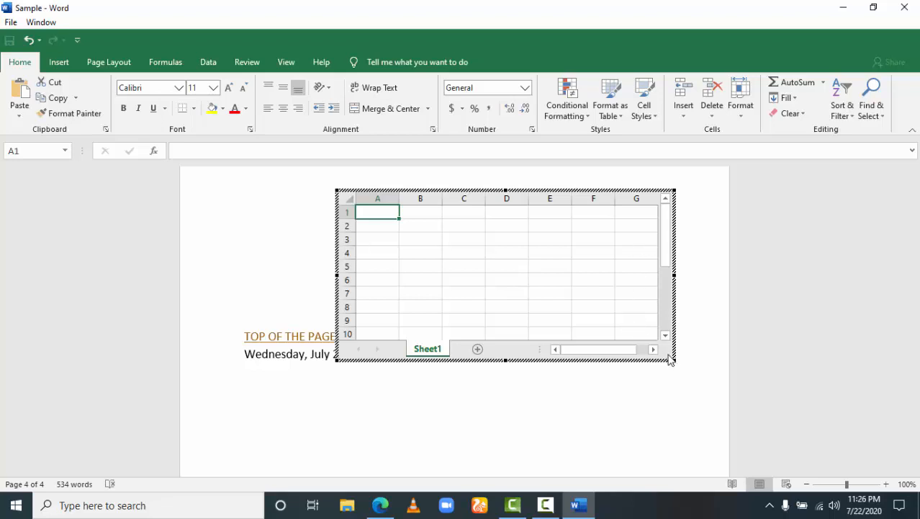
{"action": "left_click", "coordinate": [385, 278]}
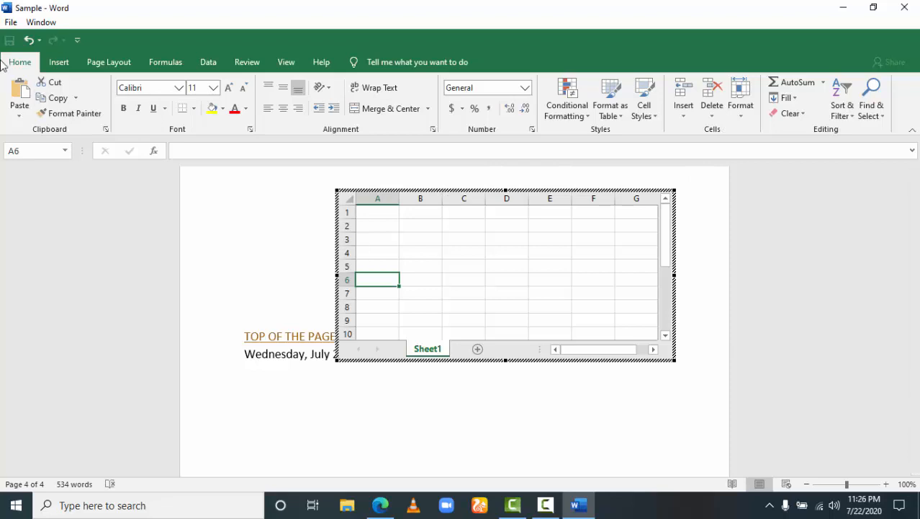
{"action": "left_click", "coordinate": [26, 39]}
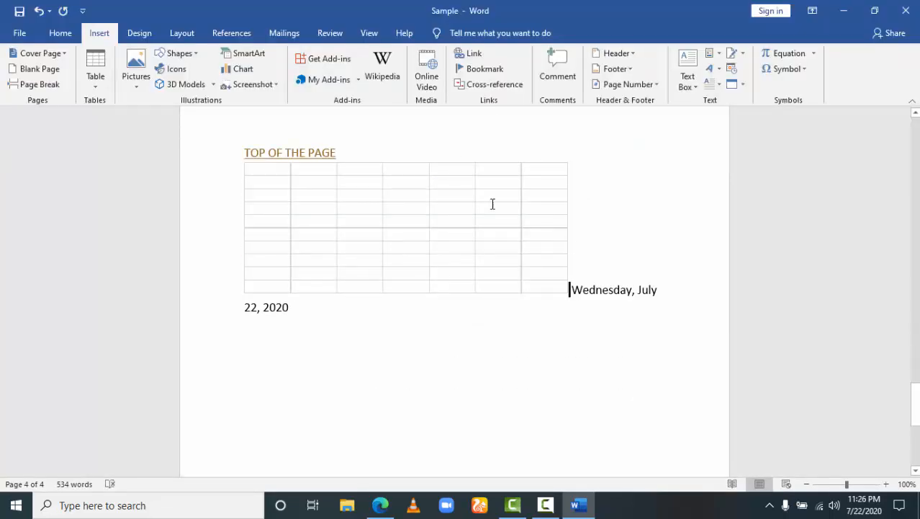
{"action": "left_click", "coordinate": [558, 176]}
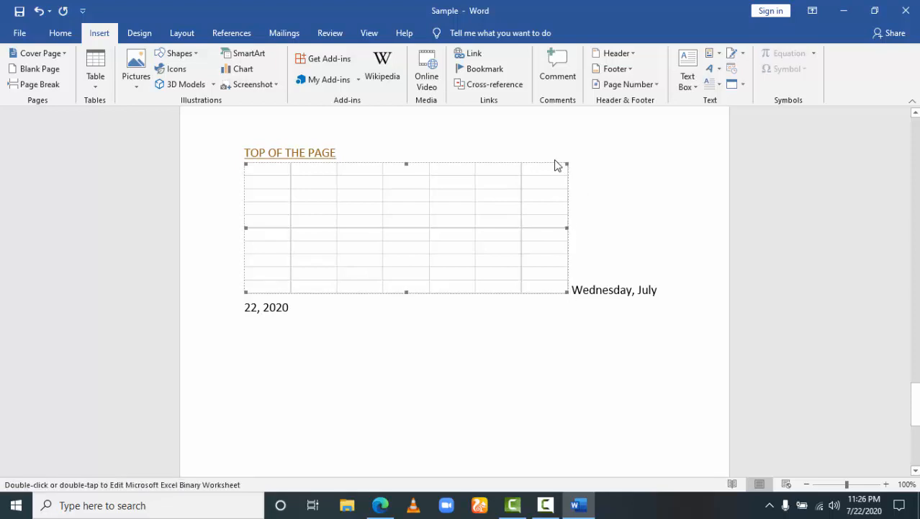
{"action": "key", "text": "Delete"}
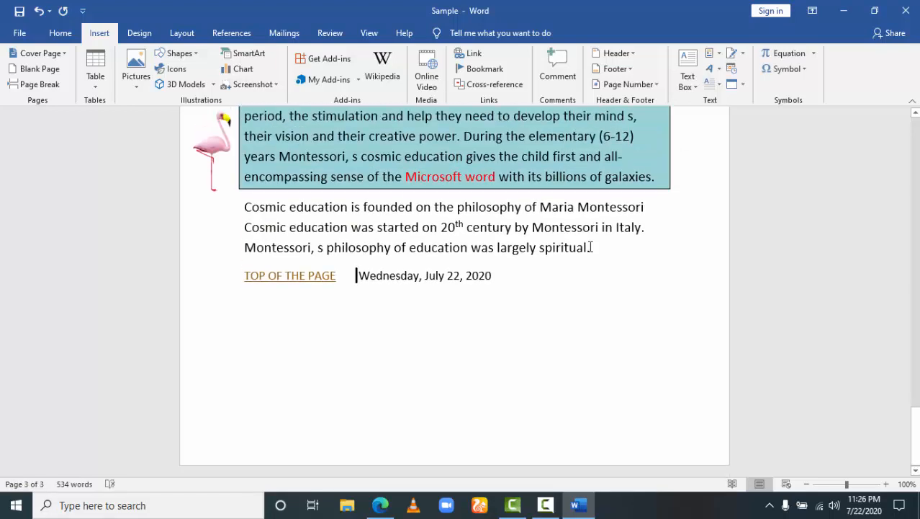
Insert the built-in Fourier Series equation on a new line below the Wednesday, July 22, 2020 date
{"action": "left_click", "coordinate": [515, 297]}
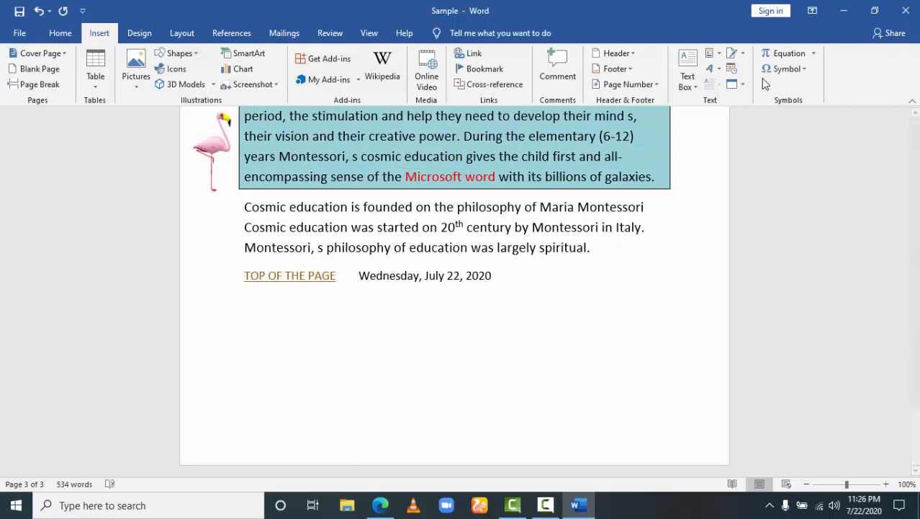
{"action": "left_click", "coordinate": [816, 53]}
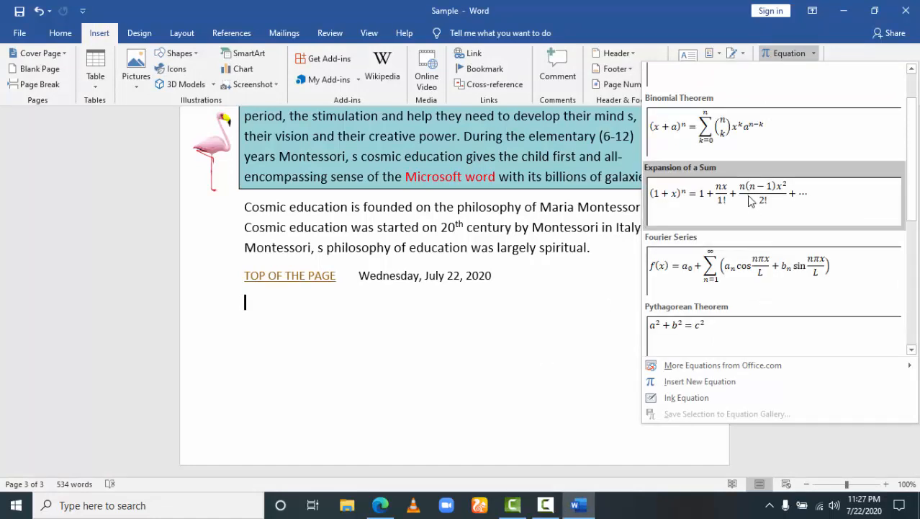
{"action": "left_click", "coordinate": [785, 272]}
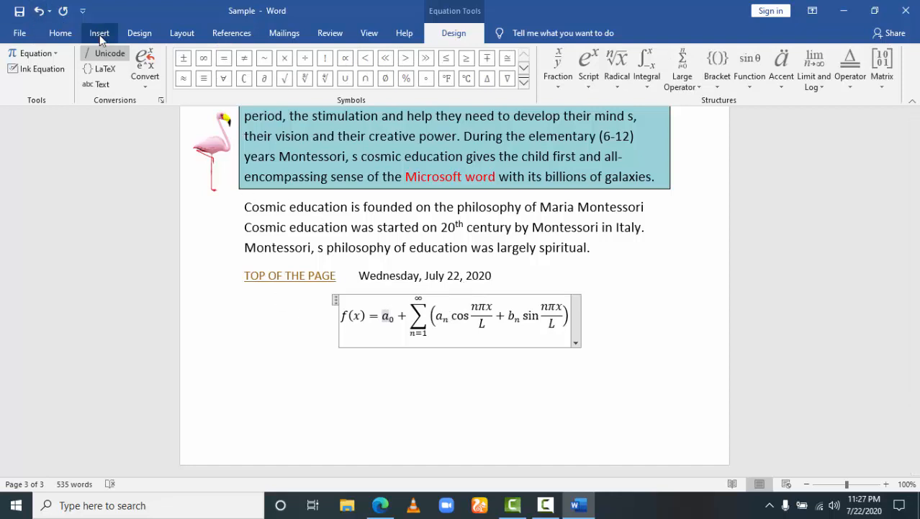
Browse the full symbol collection from Currency Symbols to Extended Characters - Plane 1, and close it without inserting a symbol
{"action": "left_click", "coordinate": [99, 35]}
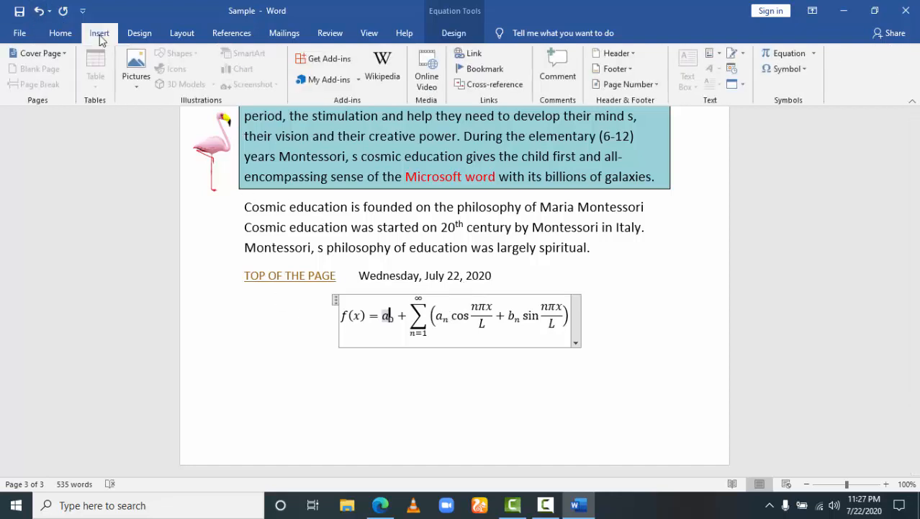
{"action": "left_click", "coordinate": [805, 69]}
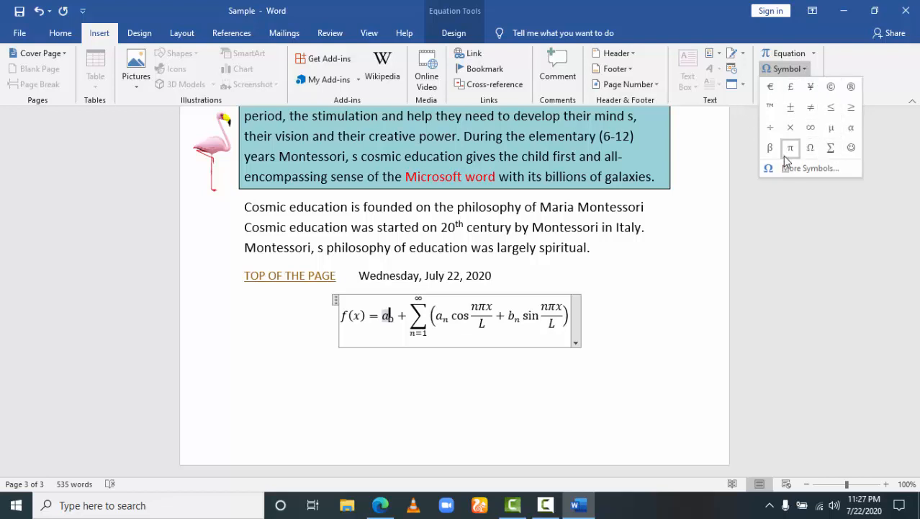
{"action": "left_click", "coordinate": [799, 169]}
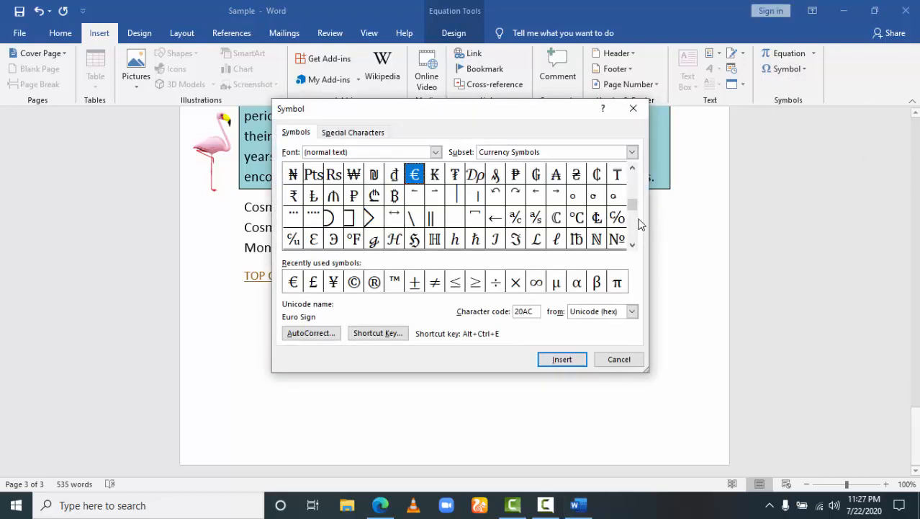
{"action": "left_click_drag", "start_coordinate": [630, 205], "coordinate": [635, 221]}
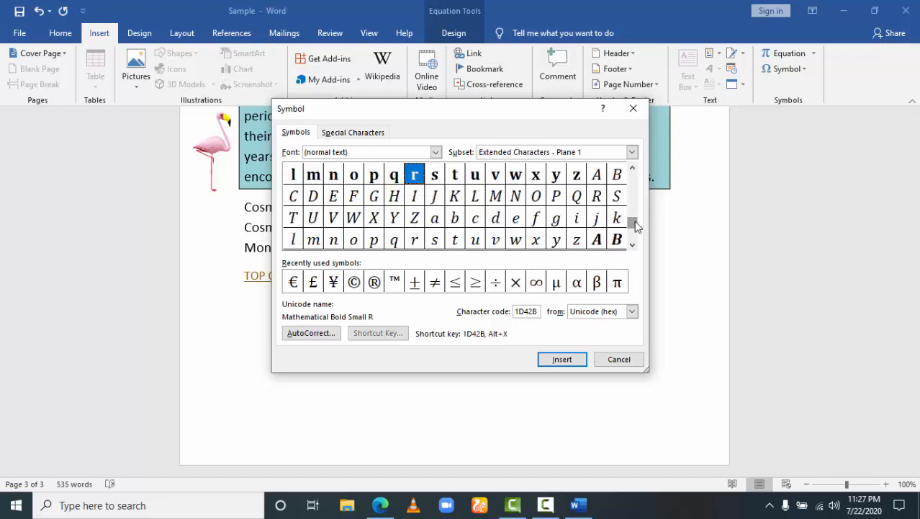
{"action": "left_click", "coordinate": [619, 359]}
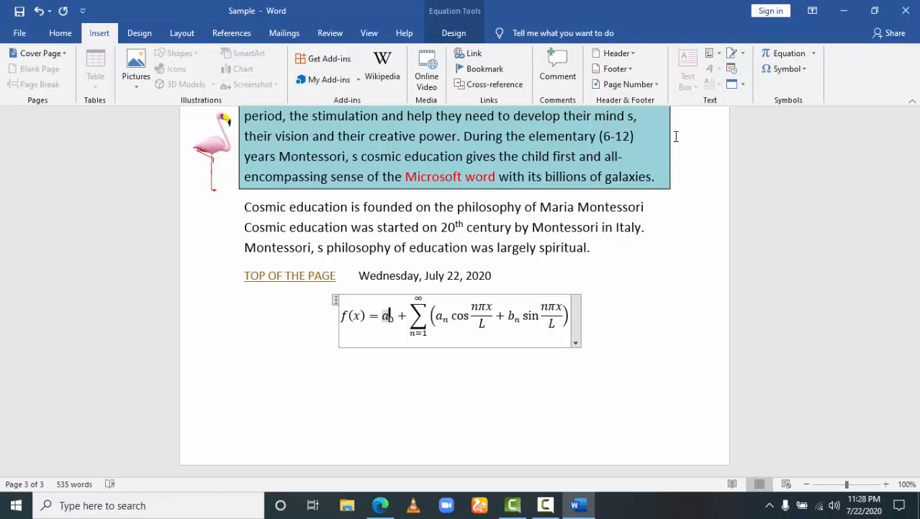
Leave the Fourier Series equation and bring up the document's design options for themes, formatting and page background
{"action": "left_click", "coordinate": [648, 294]}
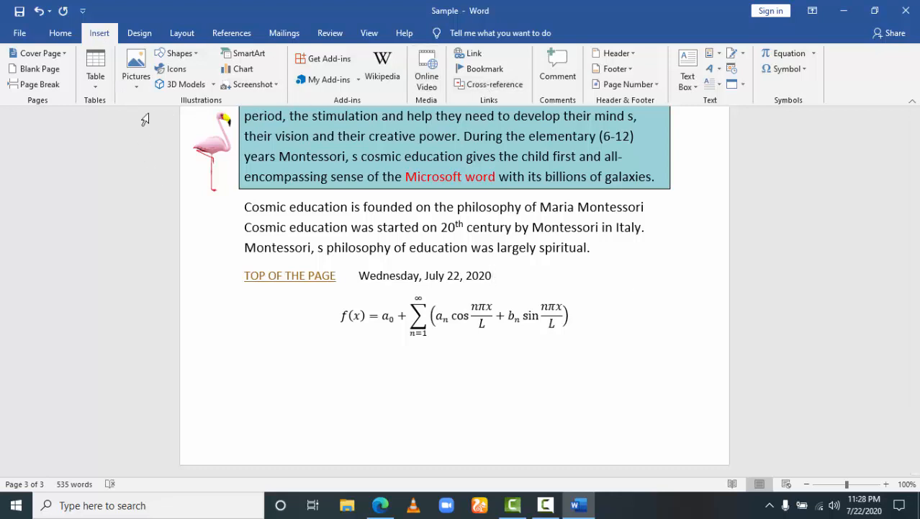
{"action": "left_click", "coordinate": [141, 33]}
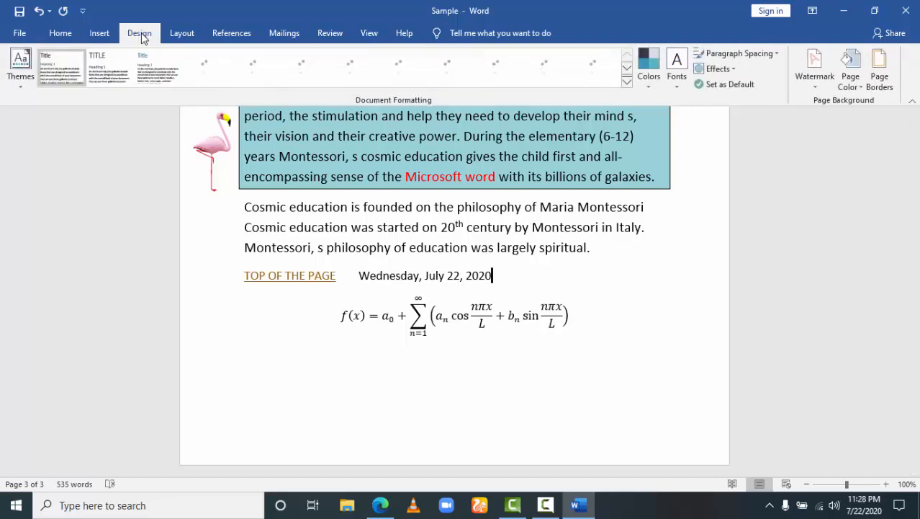